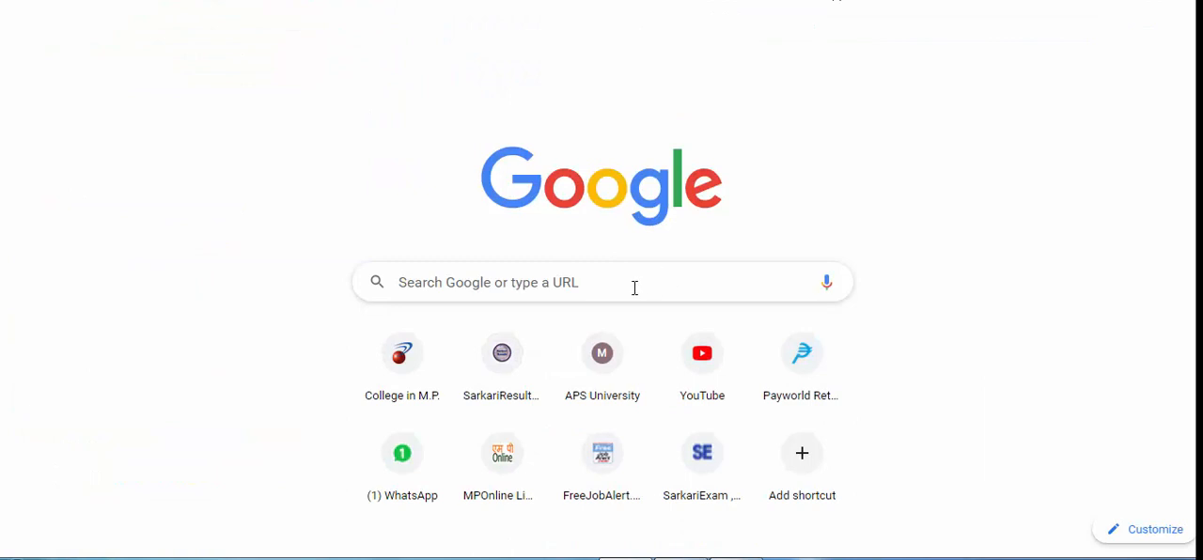
Search Google for "only sarkari bharti" and open the ONLY SARKARI BHARTI blog's home page from the results.
{"action": "left_click", "coordinate": [634, 288]}
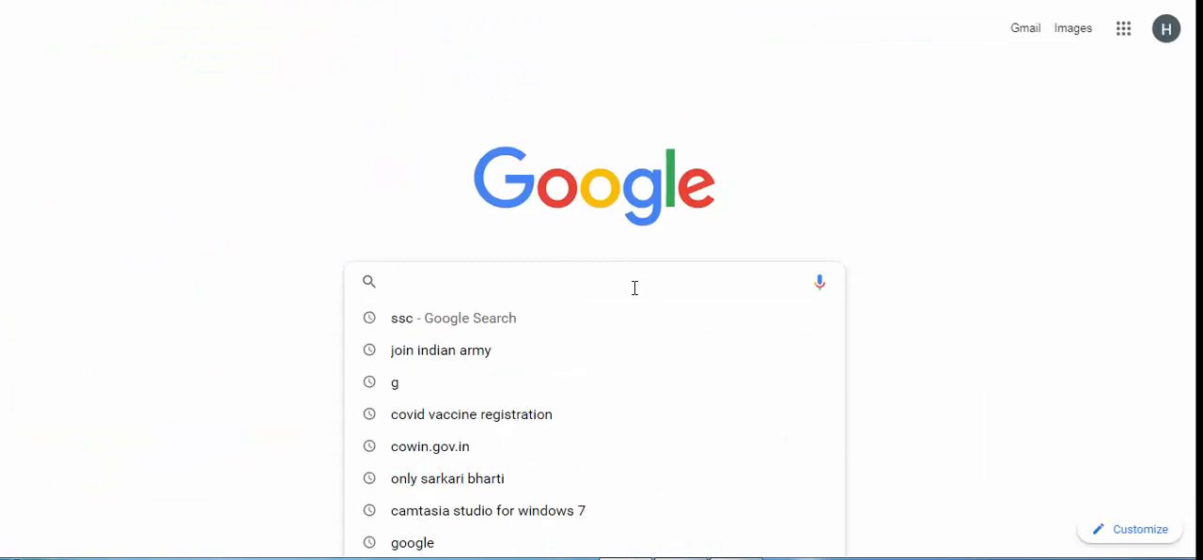
{"action": "type", "text": "ON"}
{"action": "key", "text": "Down"}
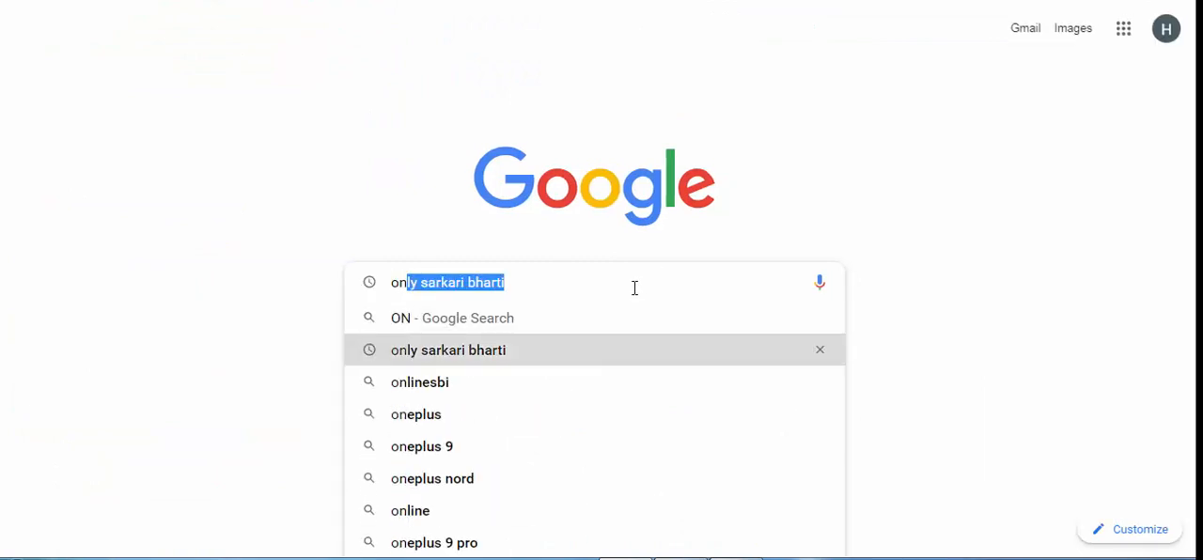
{"action": "key", "text": "Return"}
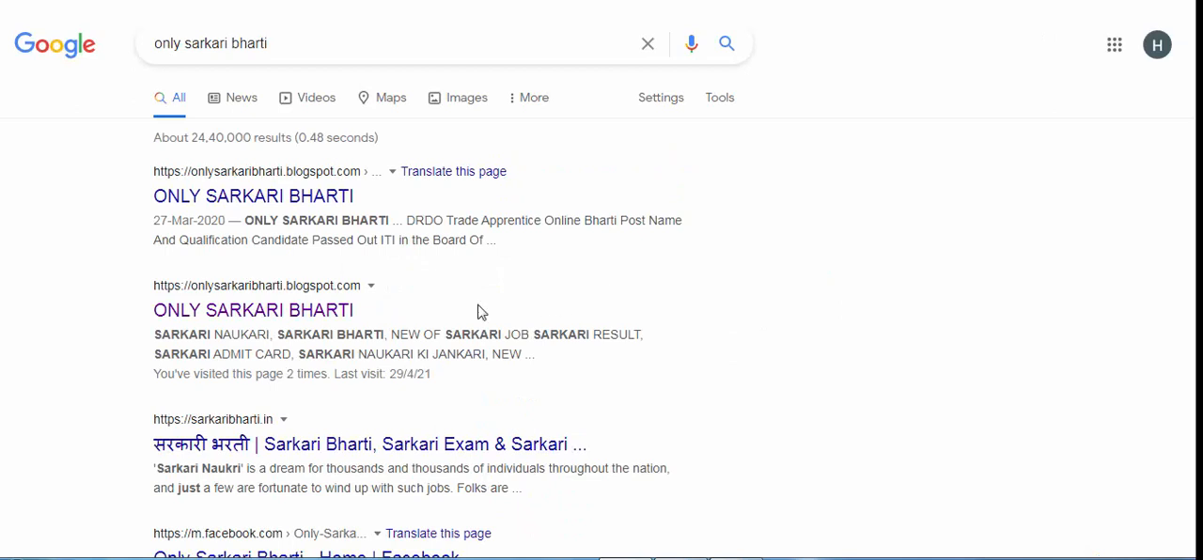
{"action": "left_click", "coordinate": [249, 309]}
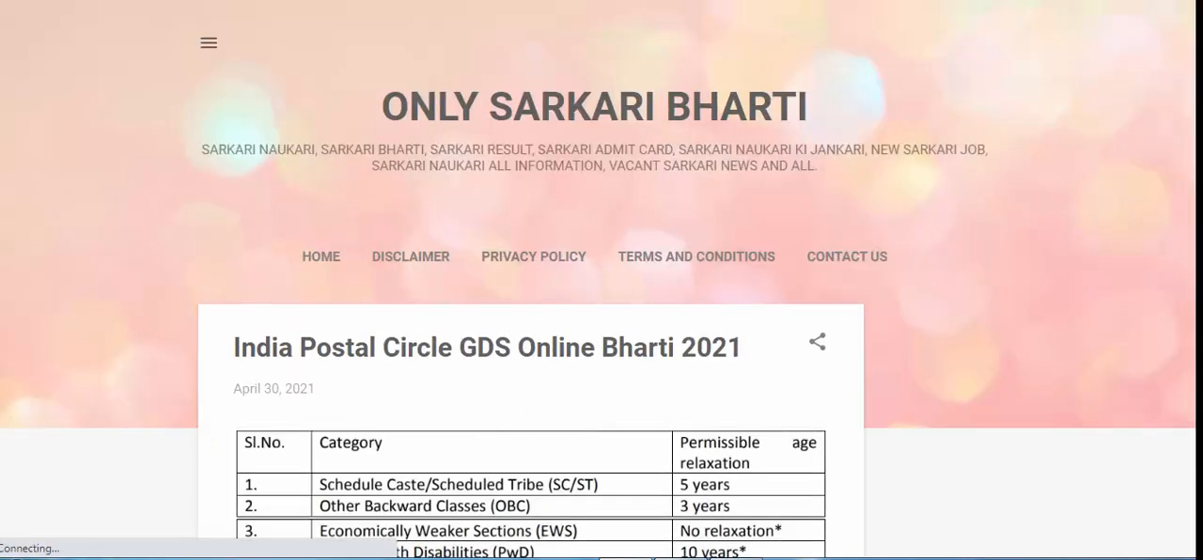
Find the UP POLICE SI BHARTI 2021 post among the blog's older posts, dismissing the Grammarly ad, and open it.
{"action": "scroll", "coordinate": [602, 282], "scroll_direction": "down", "scroll_amount": 5}
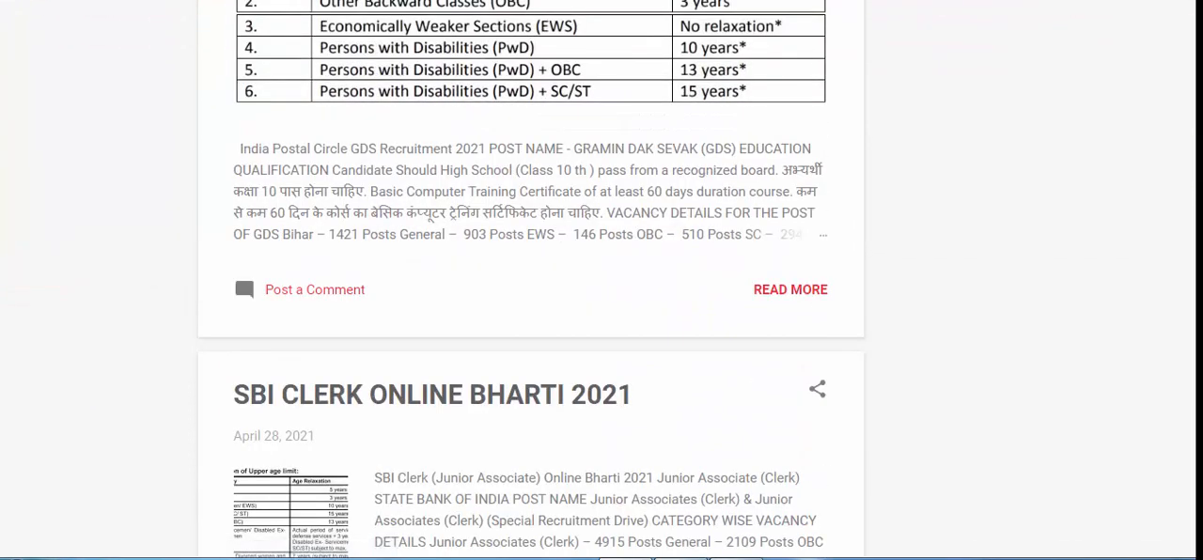
{"action": "scroll", "coordinate": [531, 282], "scroll_direction": "down", "scroll_amount": 10}
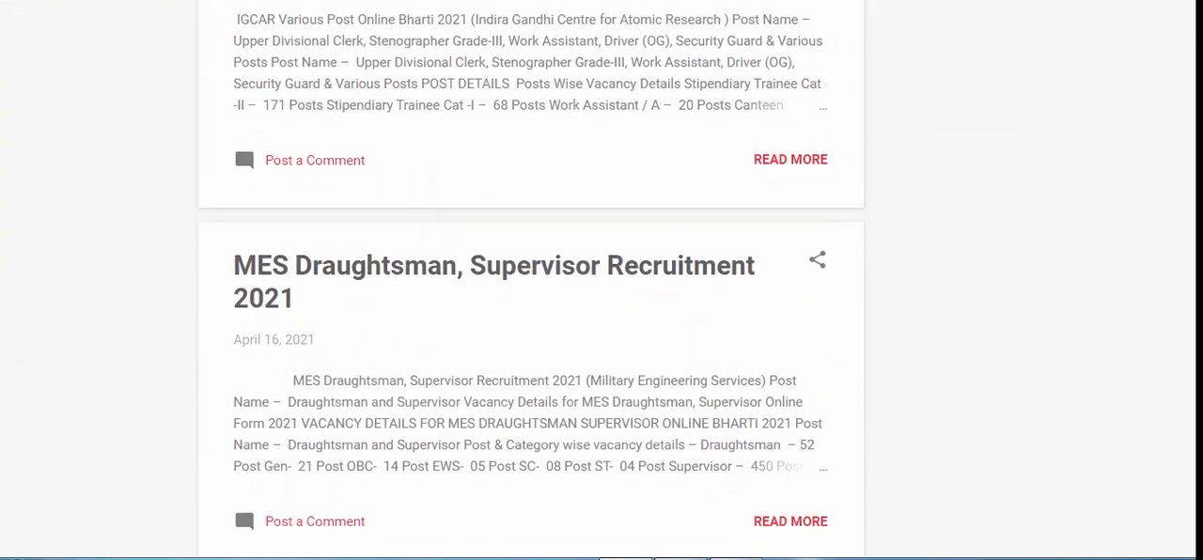
{"action": "scroll", "coordinate": [1194, 352], "scroll_direction": "down", "scroll_amount": 9}
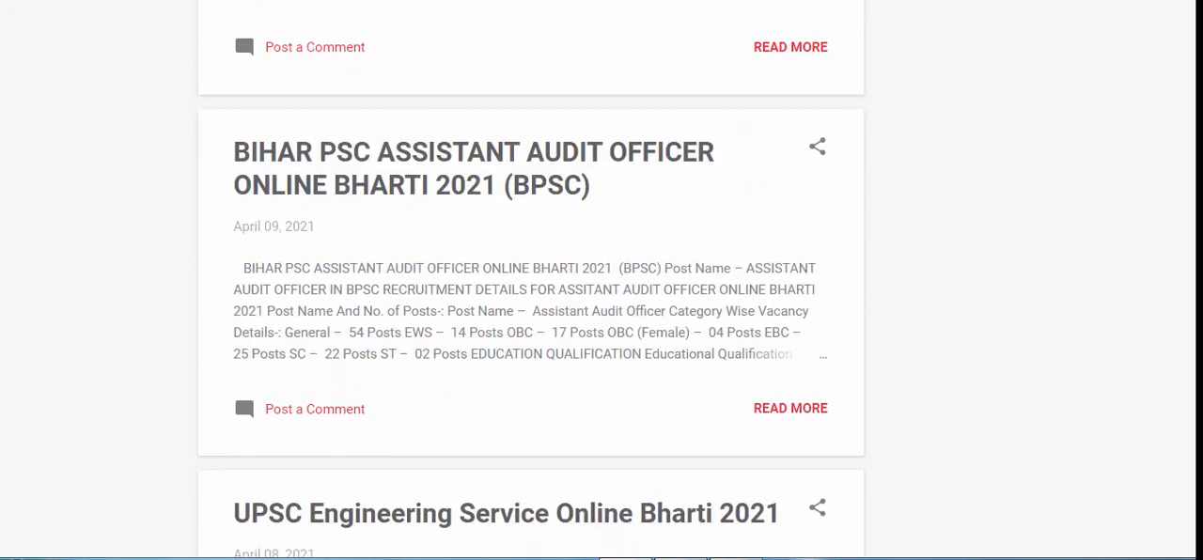
{"action": "scroll", "coordinate": [532, 282], "scroll_direction": "down", "scroll_amount": 10}
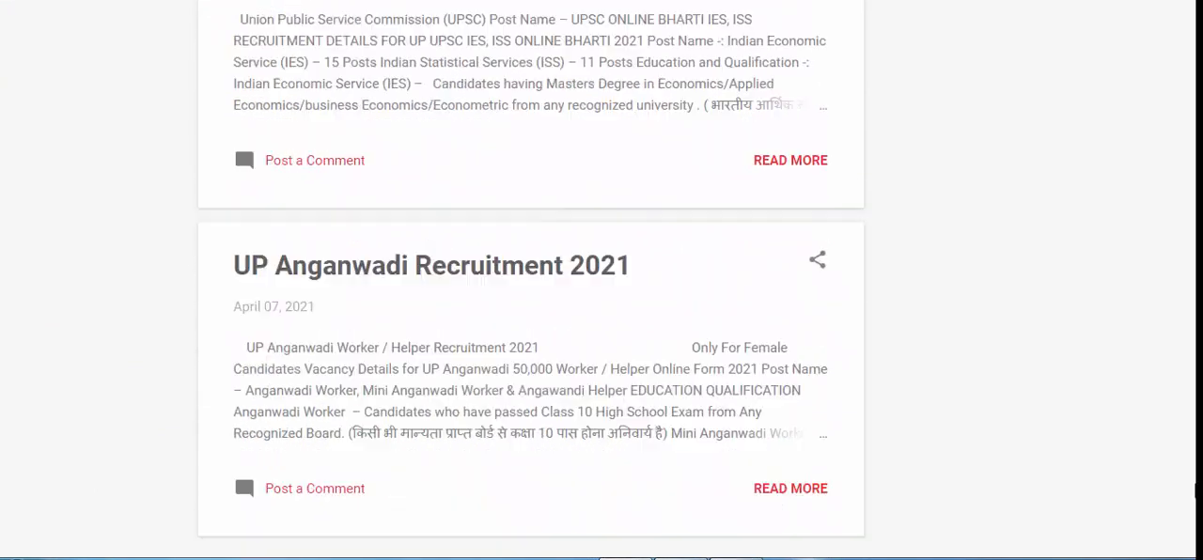
{"action": "scroll", "coordinate": [1192, 508], "scroll_direction": "down", "scroll_amount": 2}
{"action": "left_click", "coordinate": [529, 383]}
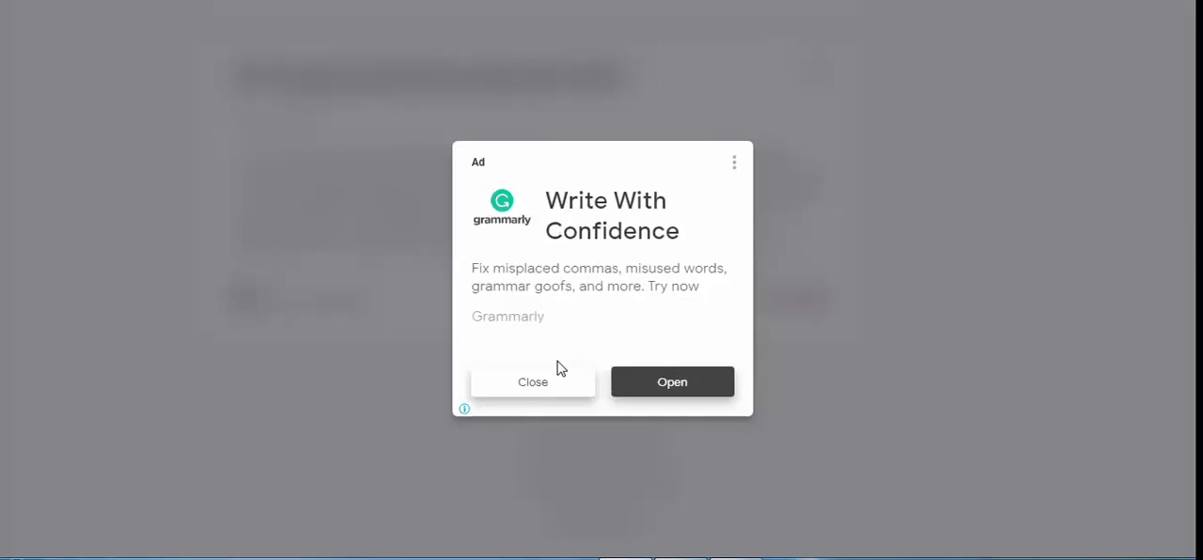
{"action": "left_click", "coordinate": [542, 387]}
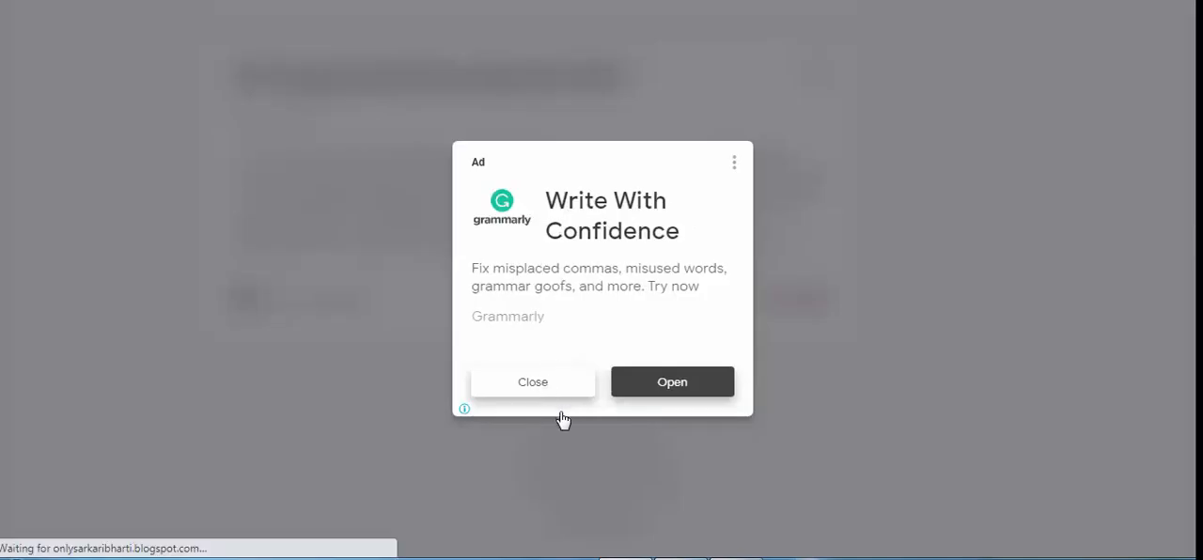
{"action": "scroll", "coordinate": [598, 280], "scroll_direction": "down", "scroll_amount": 1}
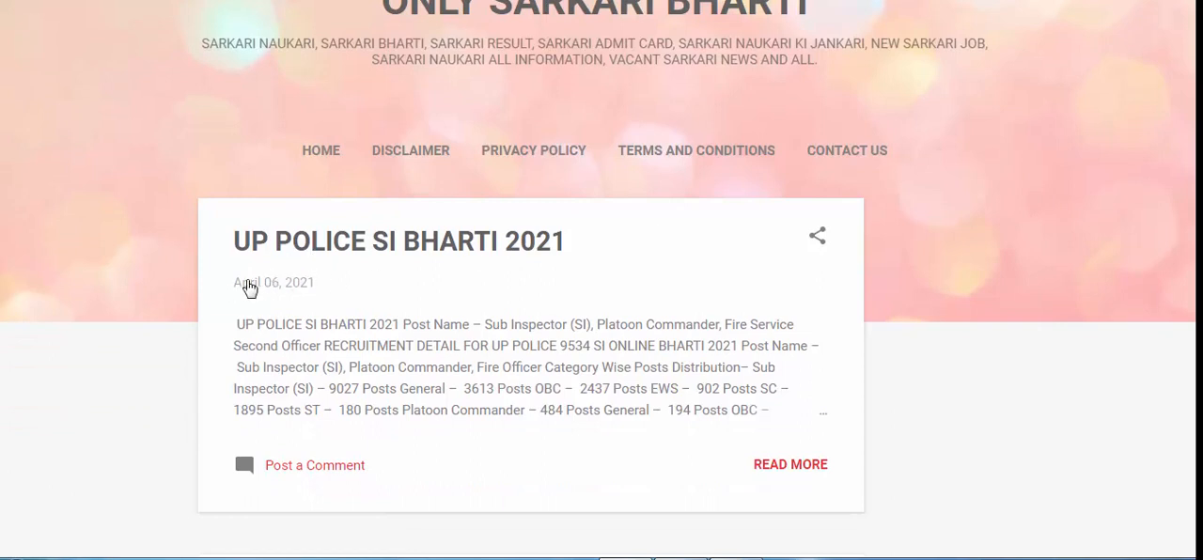
{"action": "left_click", "coordinate": [357, 243]}
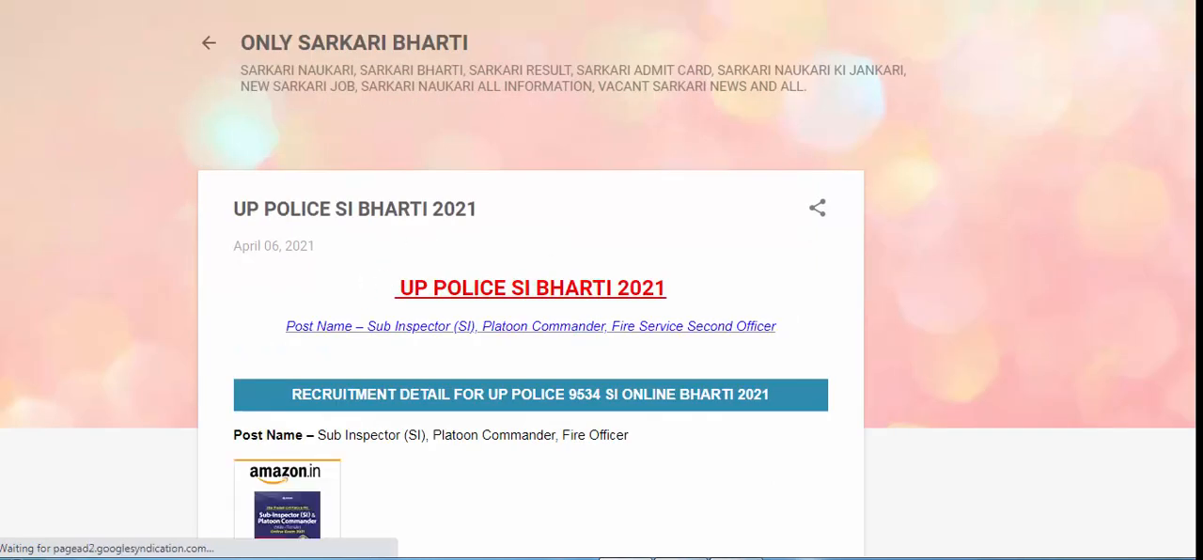
Review the post names and category-wise posts distribution, highlighting the Sub Inspector, Platoon Commander and Fire Officer entries.
{"action": "scroll", "coordinate": [602, 282], "scroll_direction": "down", "scroll_amount": 2}
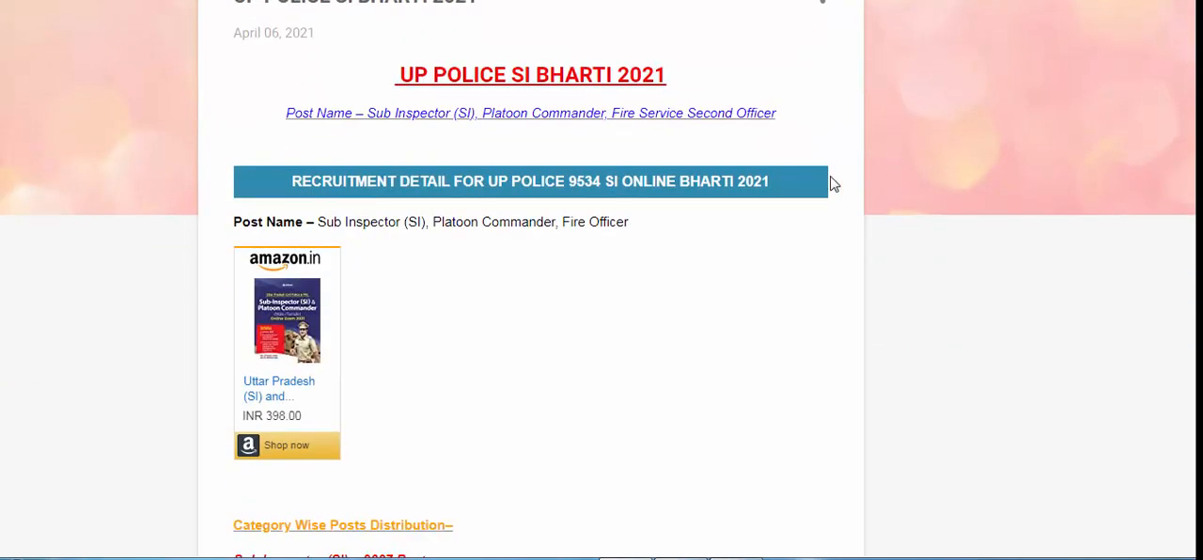
{"action": "left_click_drag", "start_coordinate": [326, 223], "coordinate": [647, 244]}
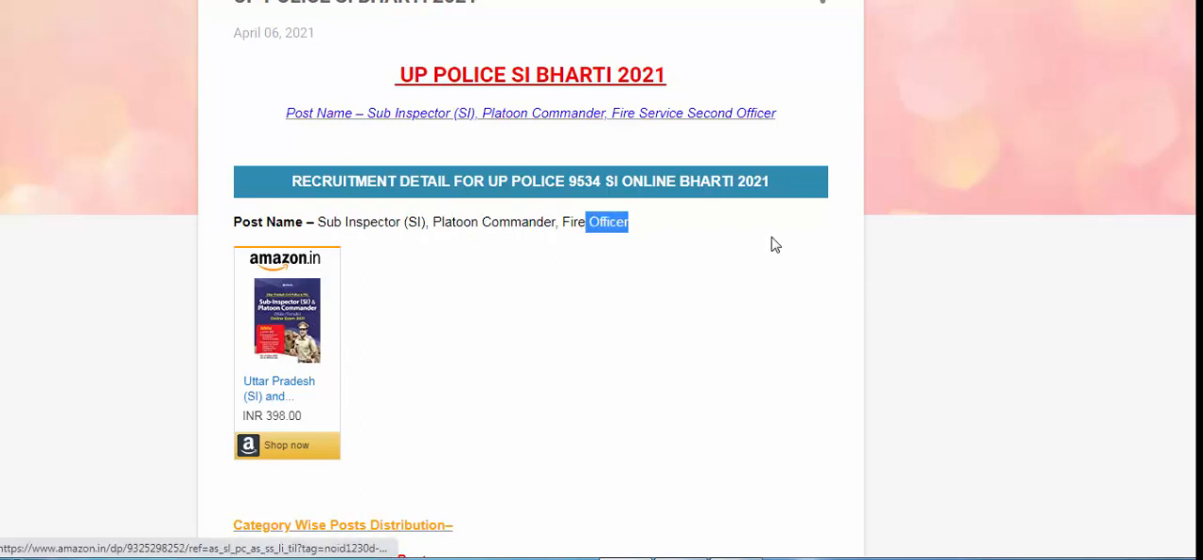
{"action": "scroll", "coordinate": [531, 282], "scroll_direction": "down", "scroll_amount": 3}
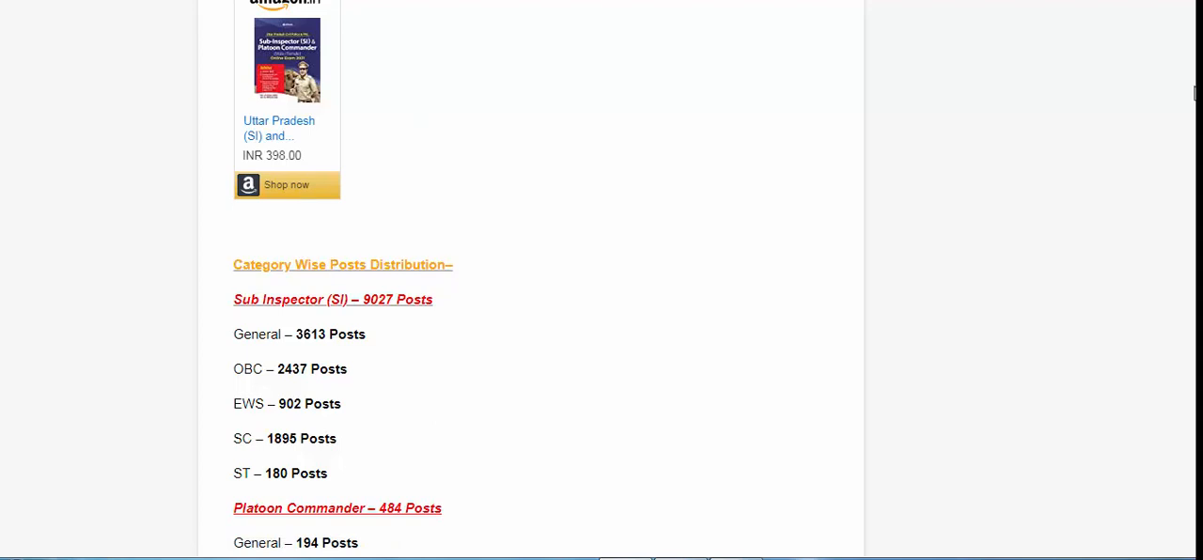
{"action": "scroll", "coordinate": [629, 75], "scroll_direction": "down", "scroll_amount": 3}
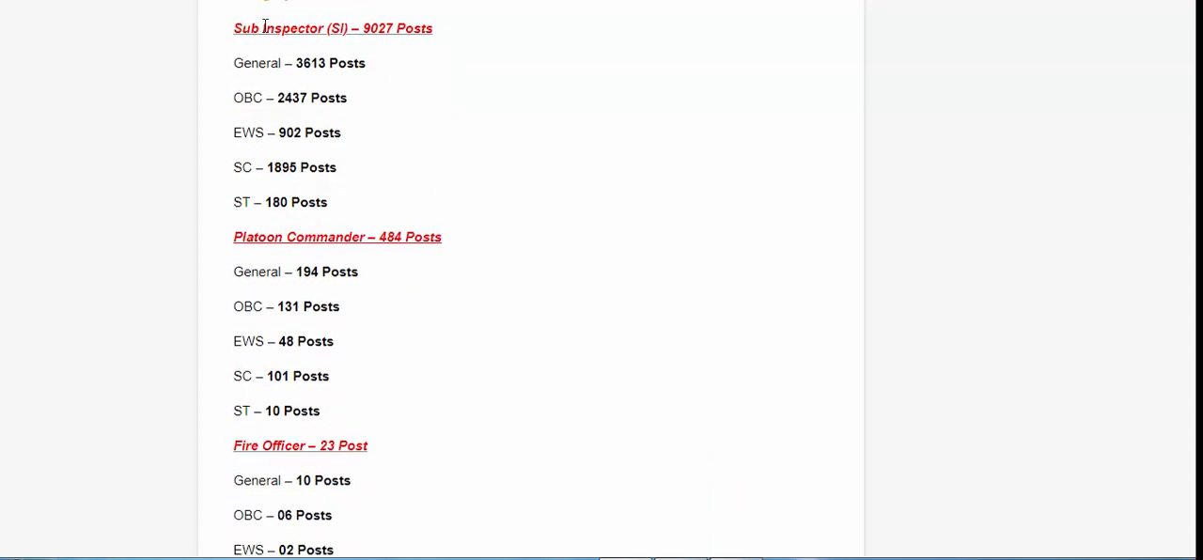
{"action": "left_click_drag", "start_coordinate": [251, 28], "coordinate": [373, 29]}
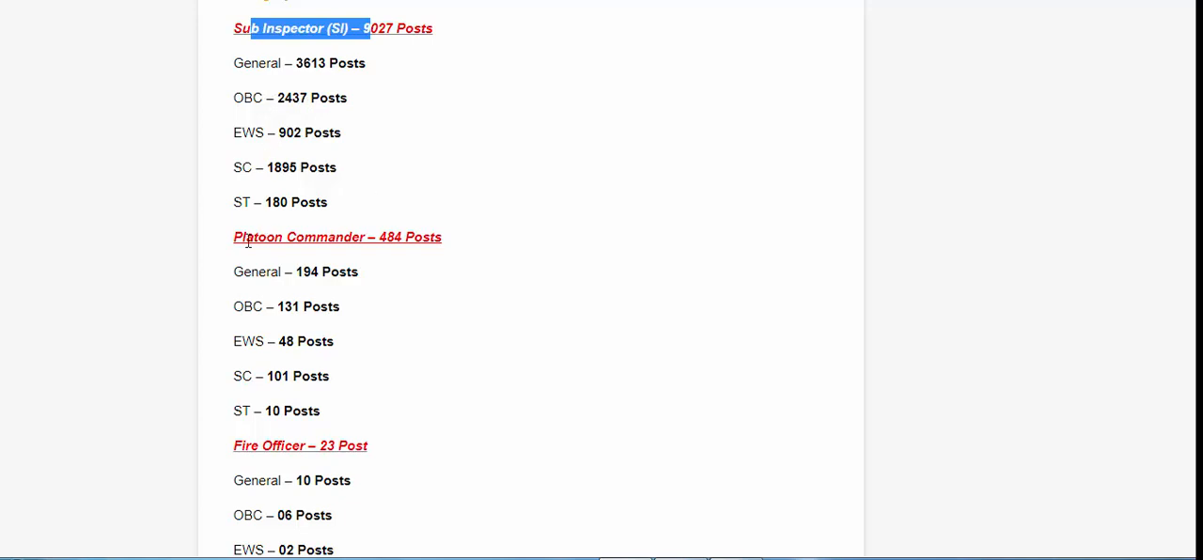
{"action": "left_click_drag", "start_coordinate": [243, 237], "coordinate": [434, 239]}
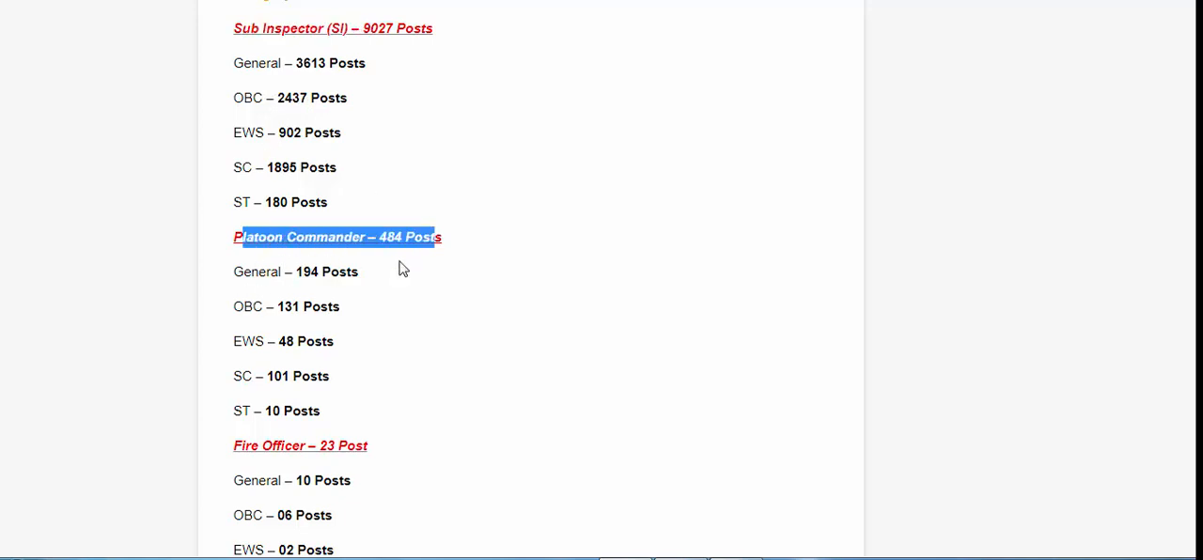
{"action": "left_click_drag", "start_coordinate": [246, 445], "coordinate": [306, 478]}
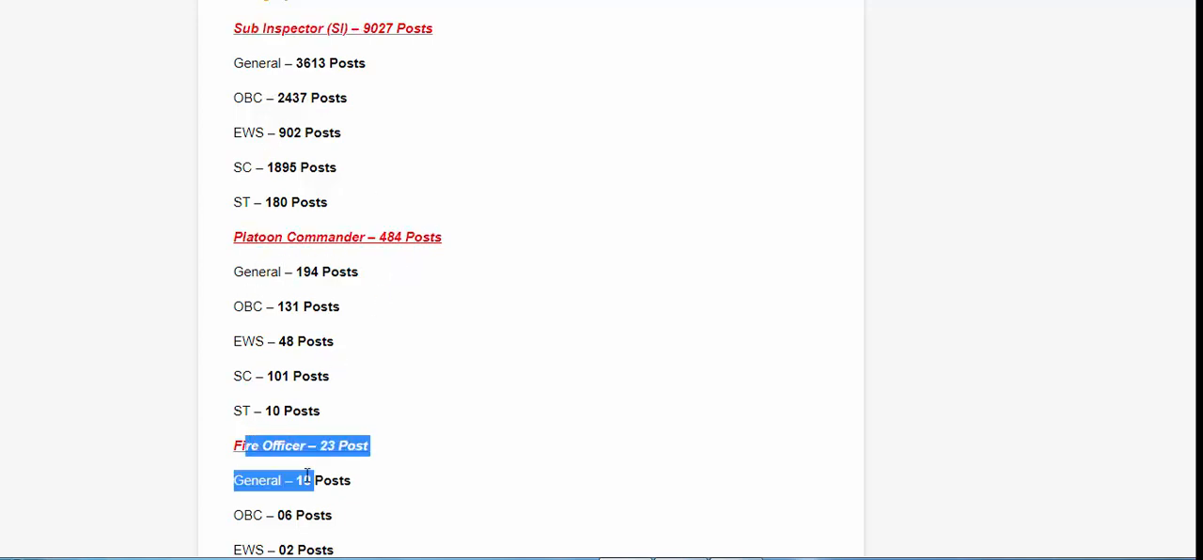
{"action": "scroll", "coordinate": [530, 282], "scroll_direction": "down", "scroll_amount": 6}
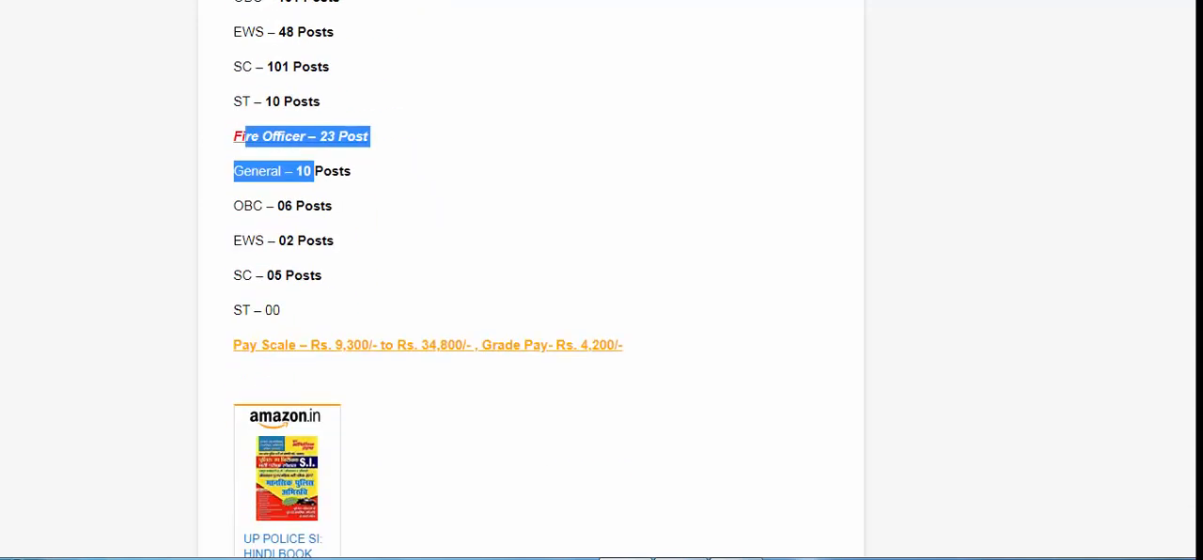
Review the educational qualification and important dates, highlighting the Sub Inspector degree requirement and the last date for applying.
{"action": "scroll", "coordinate": [530, 282], "scroll_direction": "down", "scroll_amount": 1}
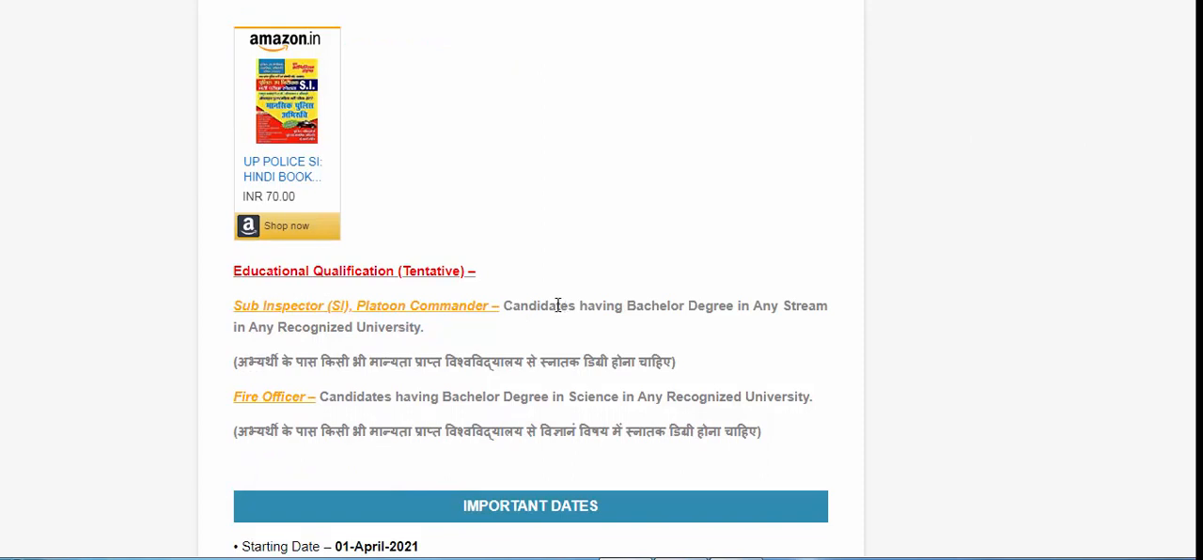
{"action": "left_click_drag", "start_coordinate": [513, 308], "coordinate": [666, 324]}
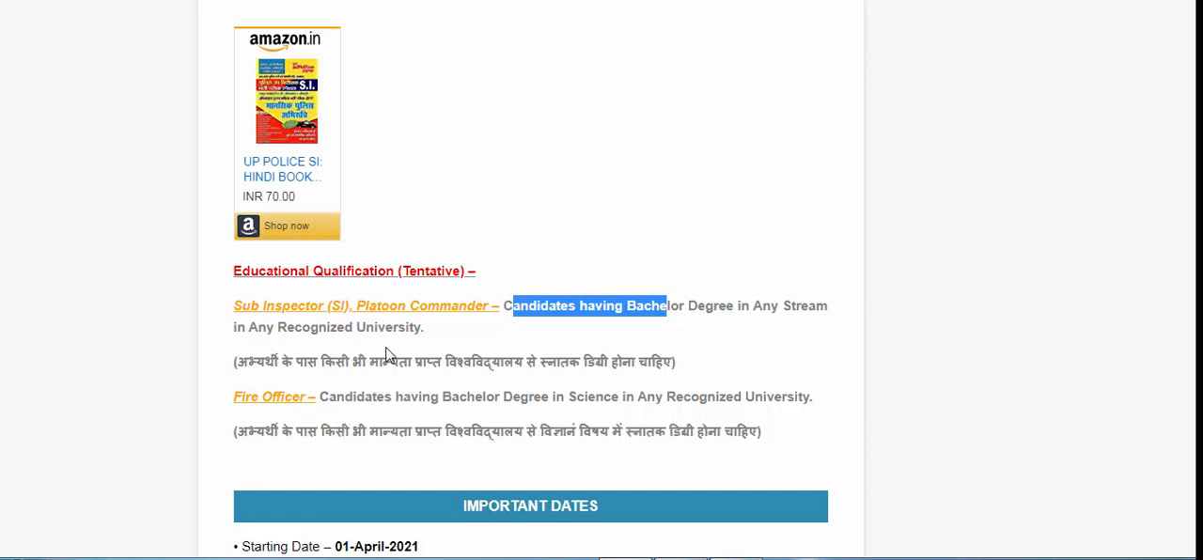
{"action": "scroll", "coordinate": [531, 282], "scroll_direction": "down", "scroll_amount": 3}
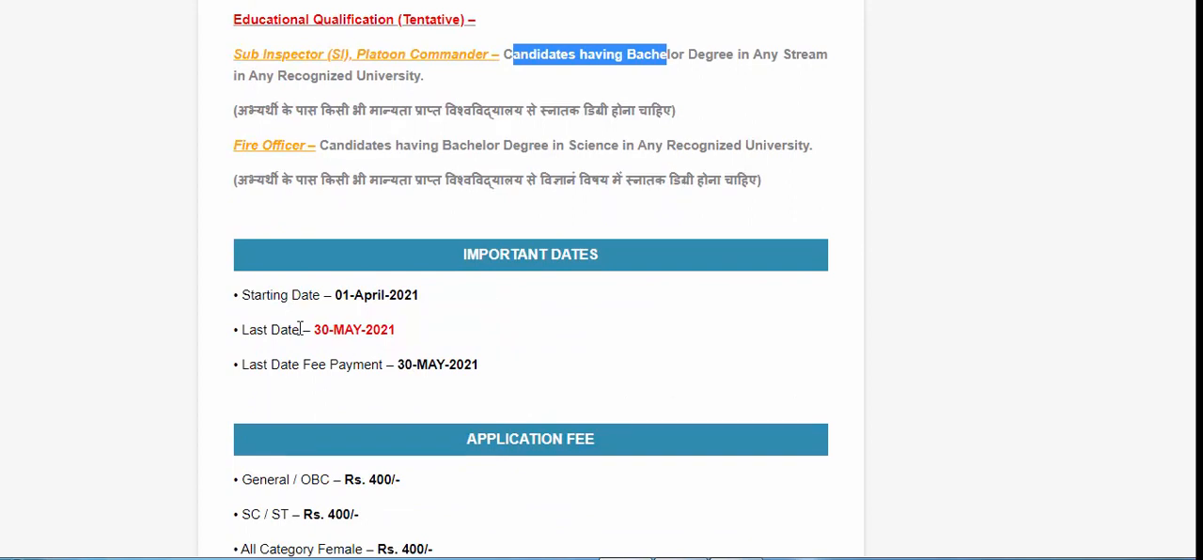
{"action": "left_click_drag", "start_coordinate": [301, 329], "coordinate": [397, 340]}
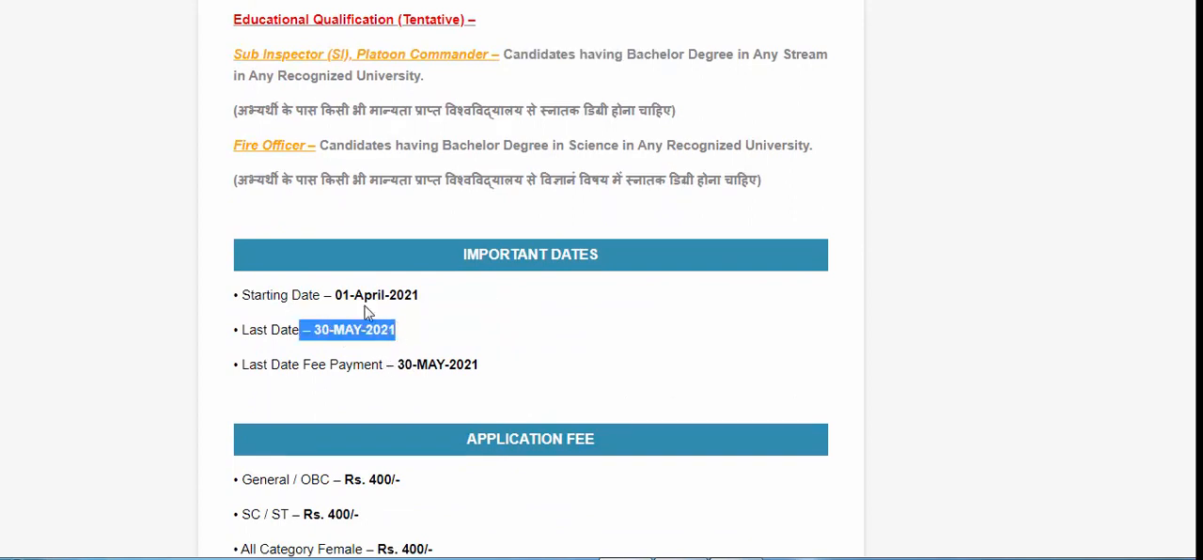
Review the application fee section, highlighting the SC / ST and All Category Female fees, and clear the highlight.
{"action": "scroll", "coordinate": [607, 209], "scroll_direction": "down", "scroll_amount": 3}
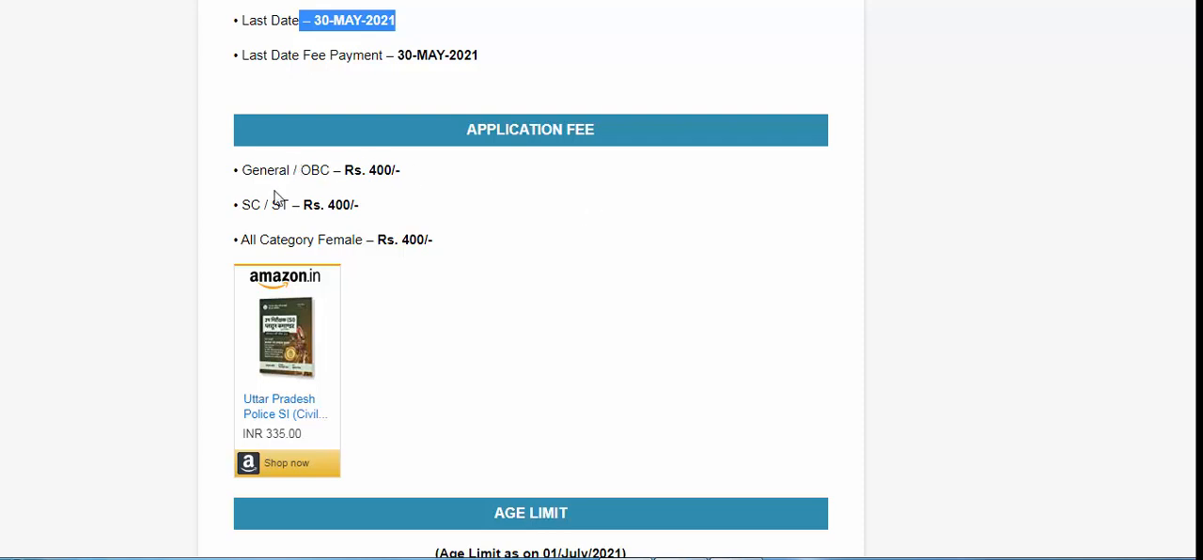
{"action": "left_click_drag", "start_coordinate": [243, 203], "coordinate": [371, 209]}
{"action": "left_click_drag", "start_coordinate": [260, 240], "coordinate": [420, 240]}
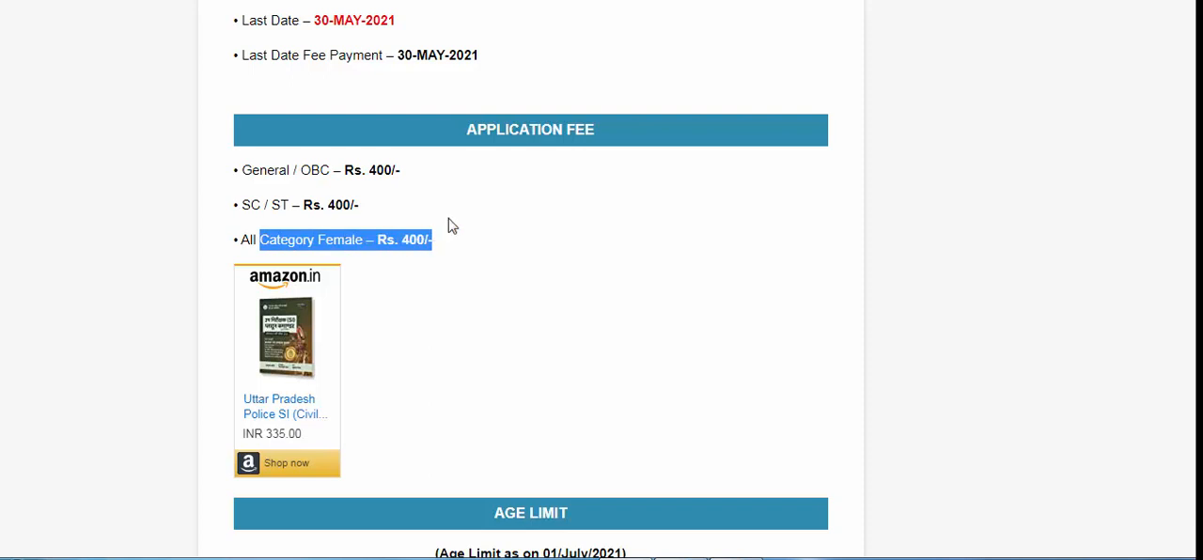
{"action": "left_click", "coordinate": [461, 209]}
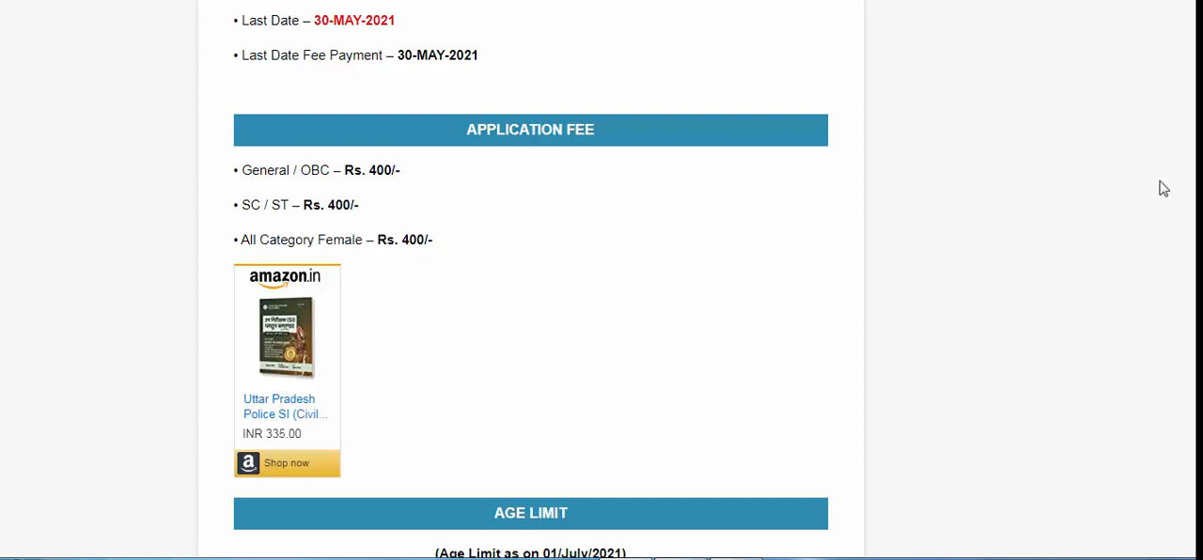
Review the age limit section, highlighting the reference date, the maximum age and the SC/ST relaxation.
{"action": "scroll", "coordinate": [530, 282], "scroll_direction": "down", "scroll_amount": 3}
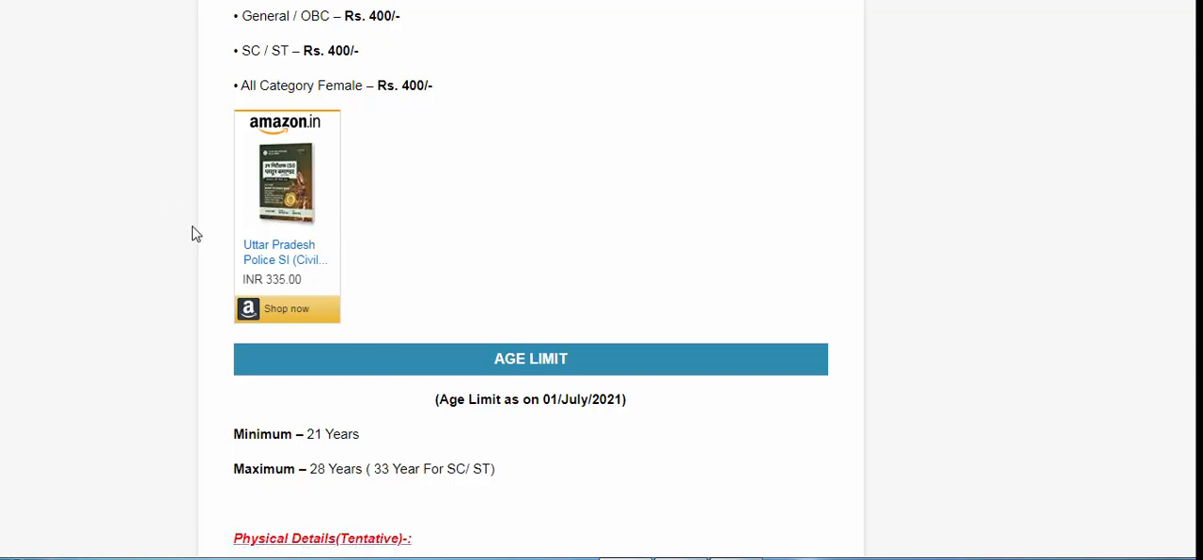
{"action": "scroll", "coordinate": [1012, 211], "scroll_direction": "down", "scroll_amount": 2}
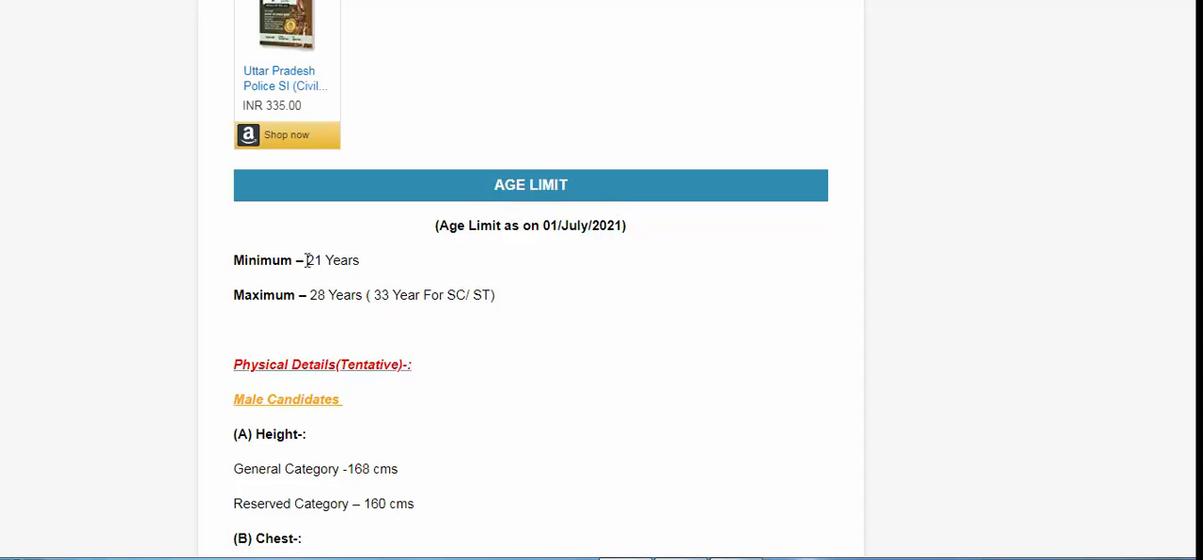
{"action": "left_click_drag", "start_coordinate": [519, 225], "coordinate": [618, 232]}
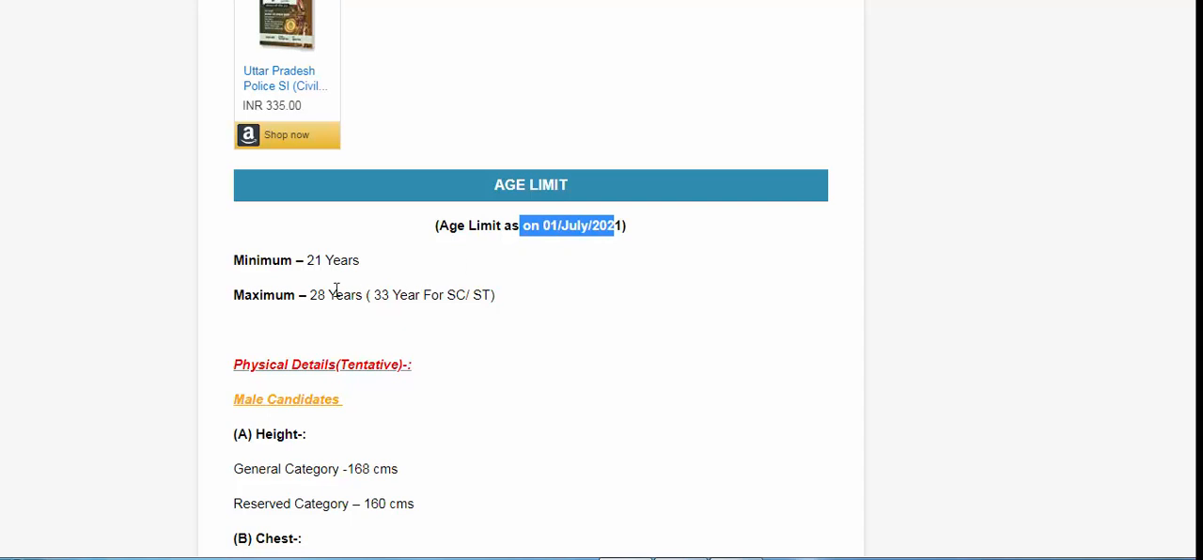
{"action": "left_click_drag", "start_coordinate": [319, 261], "coordinate": [371, 296]}
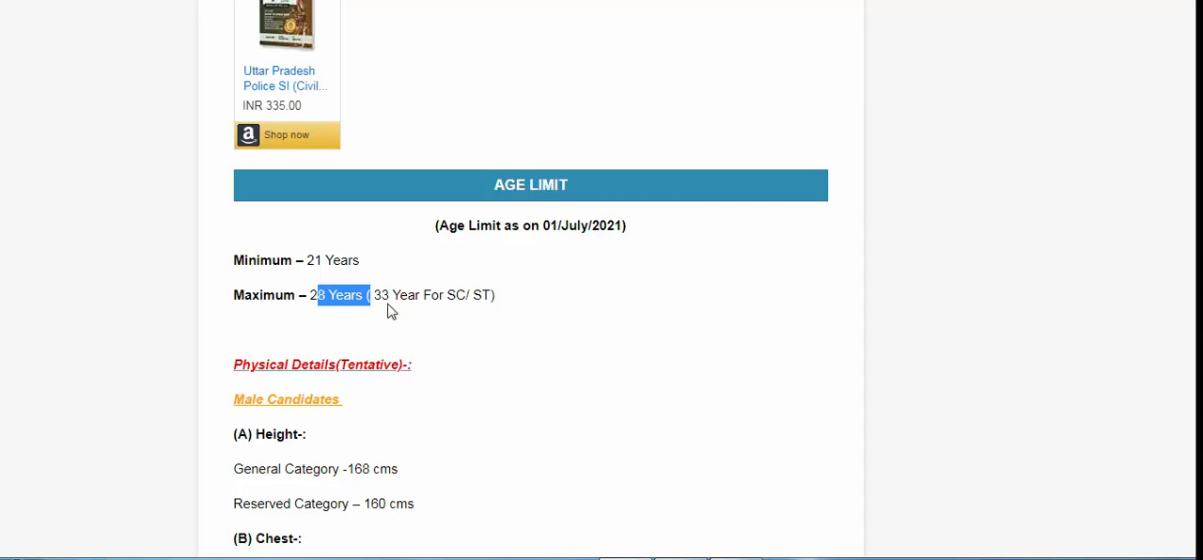
{"action": "left_click_drag", "start_coordinate": [380, 294], "coordinate": [443, 303]}
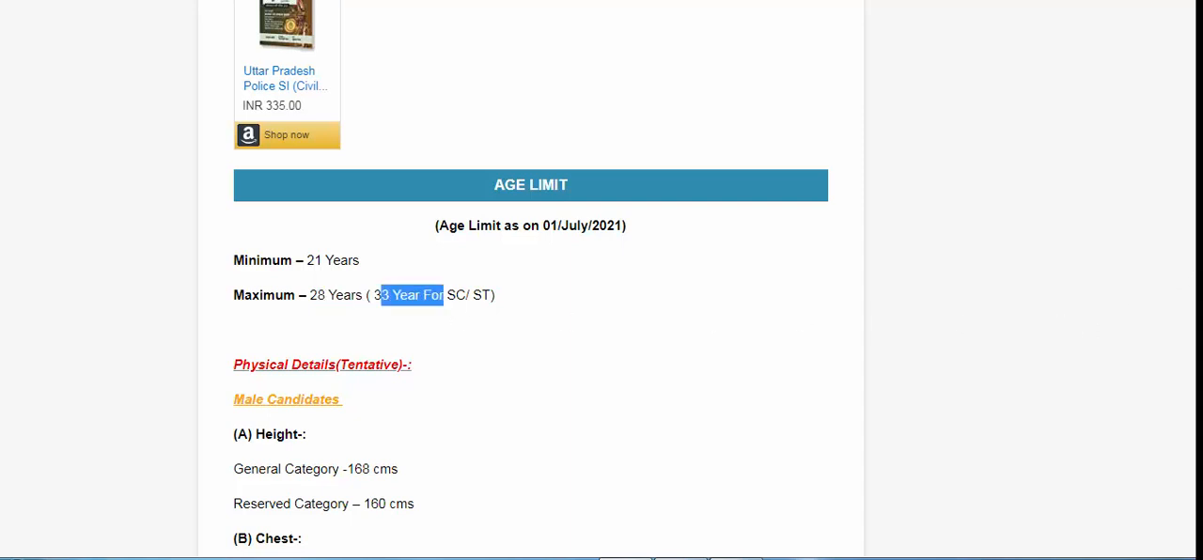
Review the male candidates' height requirements under Physical Details, highlighting the height heading and the reserved category value.
{"action": "scroll", "coordinate": [784, 250], "scroll_direction": "down", "scroll_amount": 3}
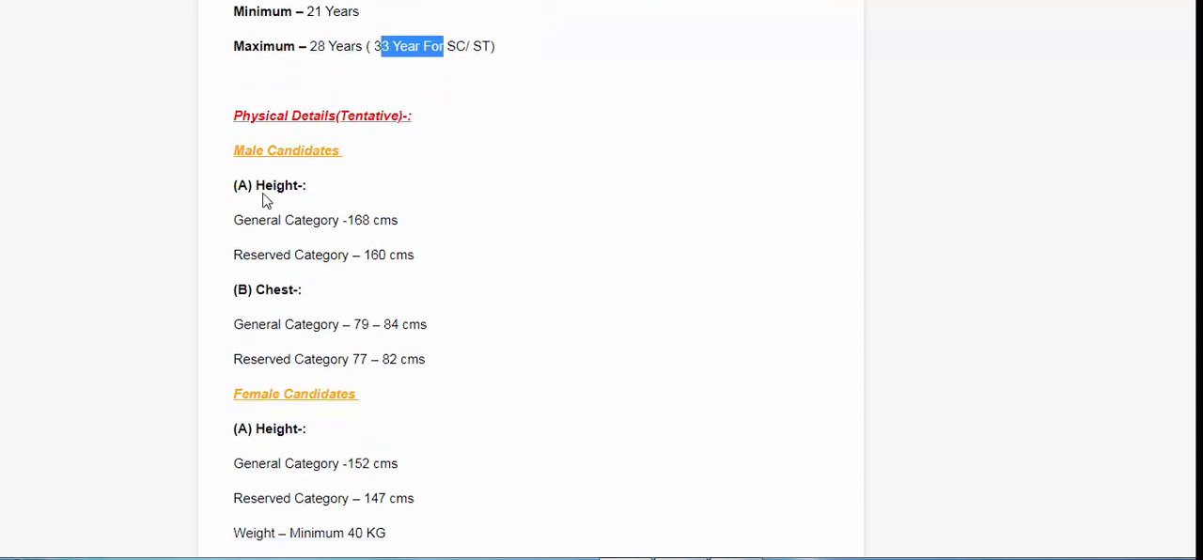
{"action": "left_click_drag", "start_coordinate": [257, 186], "coordinate": [319, 200]}
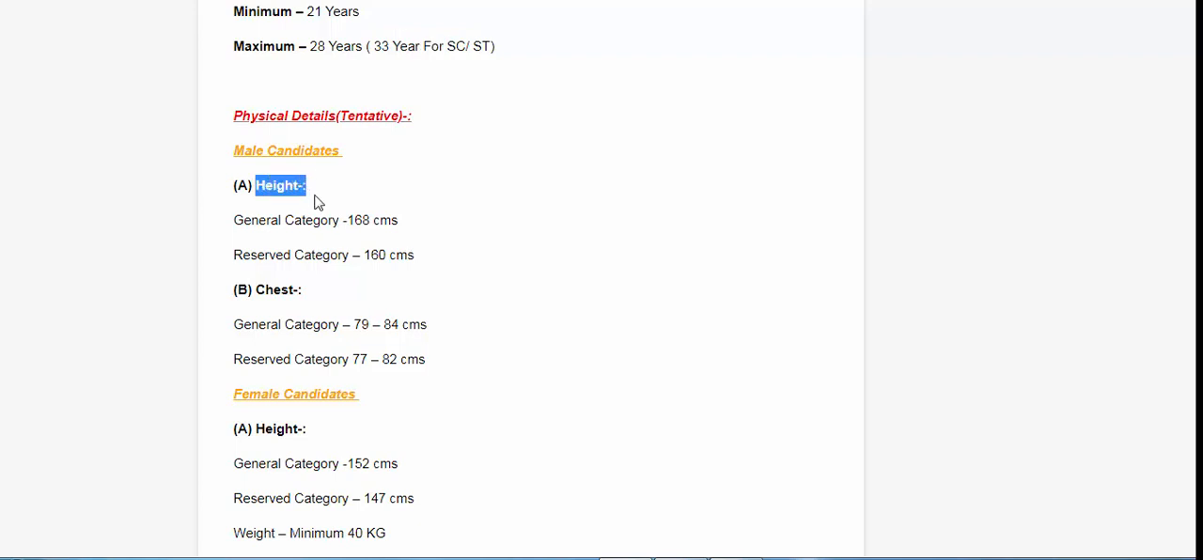
{"action": "left_click_drag", "start_coordinate": [348, 235], "coordinate": [388, 237]}
{"action": "left_click_drag", "start_coordinate": [284, 255], "coordinate": [411, 272]}
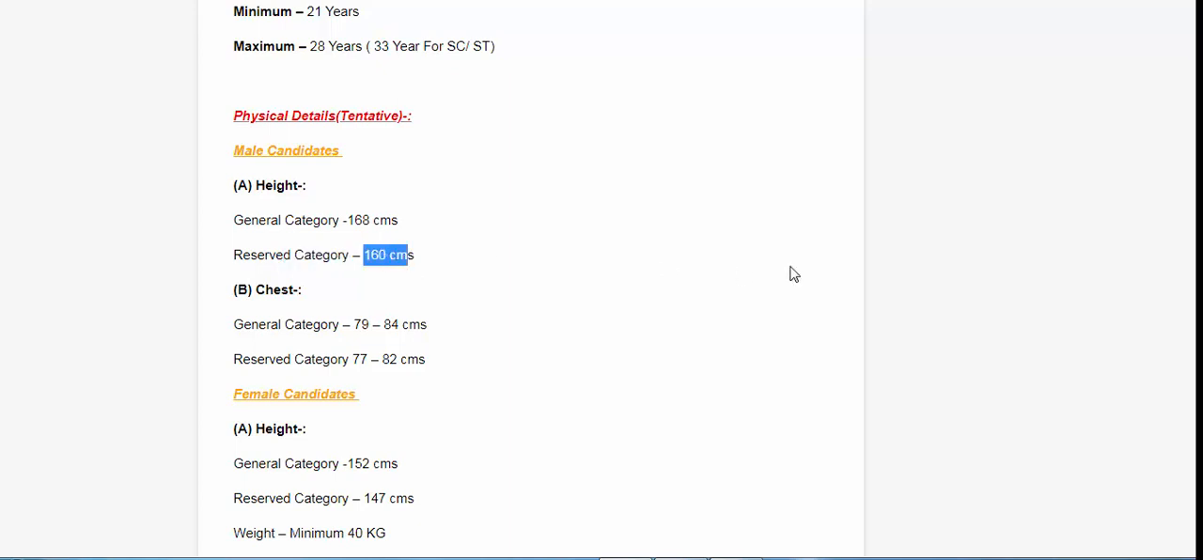
Review the female candidates' physical requirements, highlighting the general and reserved category heights and the minimum weight.
{"action": "scroll", "coordinate": [602, 283], "scroll_direction": "down", "scroll_amount": 1}
{"action": "scroll", "coordinate": [601, 282], "scroll_direction": "down", "scroll_amount": 1}
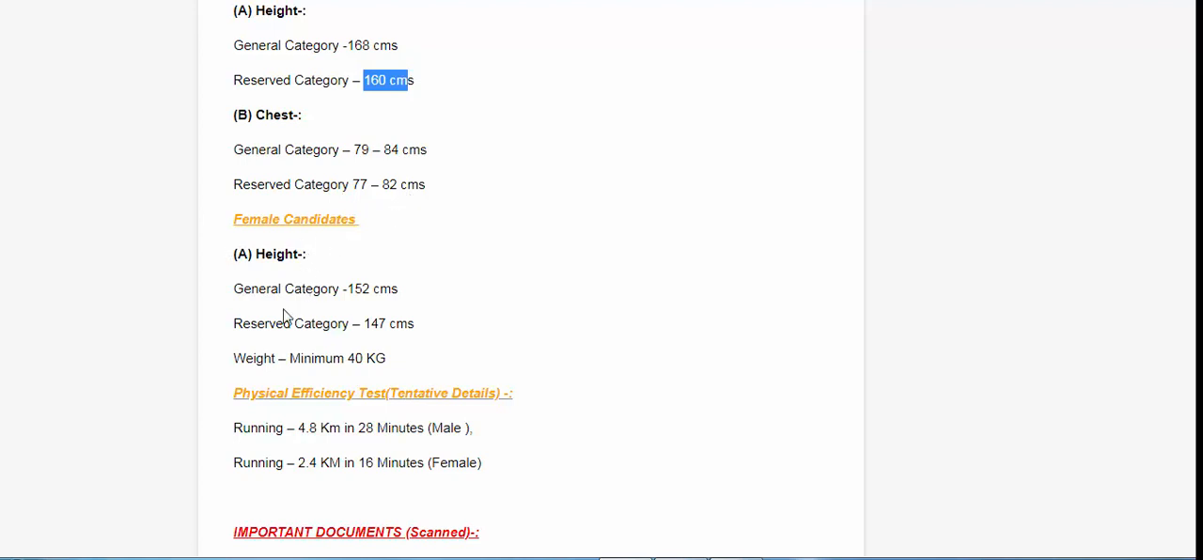
{"action": "left_click_drag", "start_coordinate": [349, 292], "coordinate": [424, 304]}
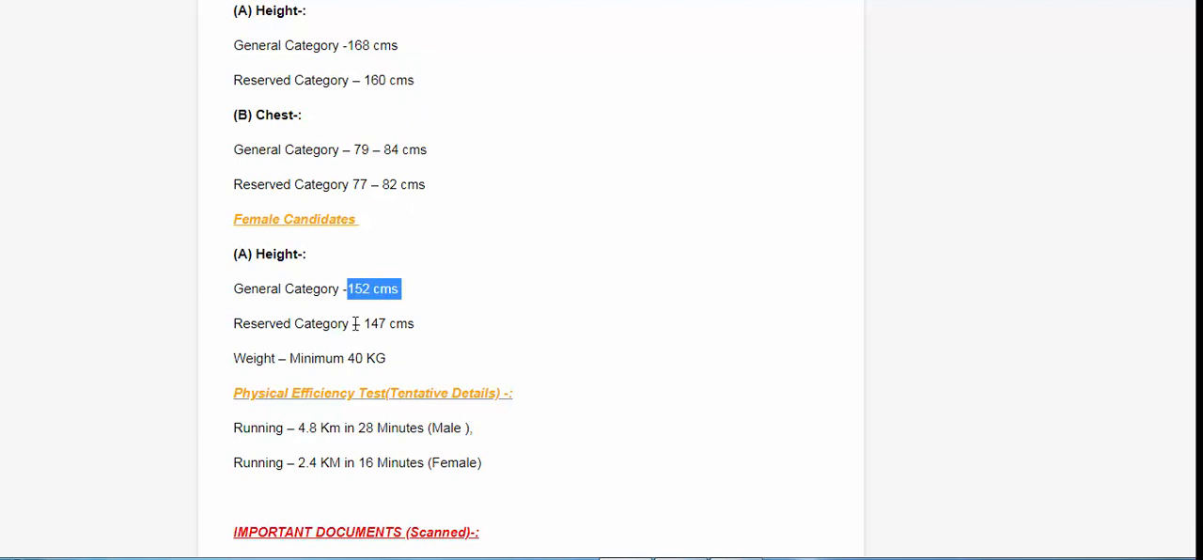
{"action": "left_click_drag", "start_coordinate": [353, 323], "coordinate": [428, 329]}
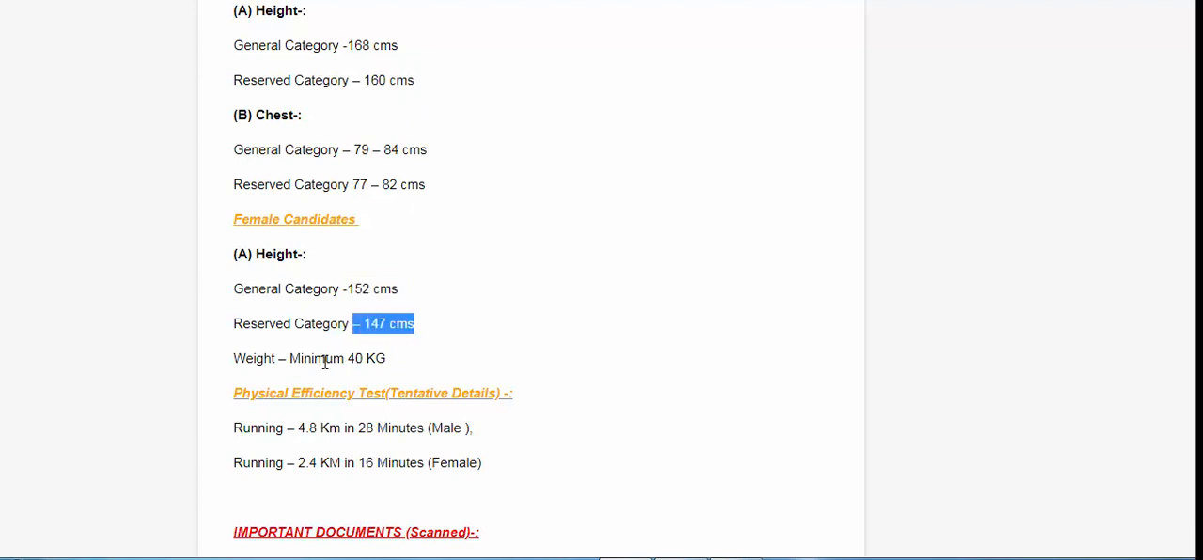
{"action": "left_click_drag", "start_coordinate": [324, 358], "coordinate": [387, 359]}
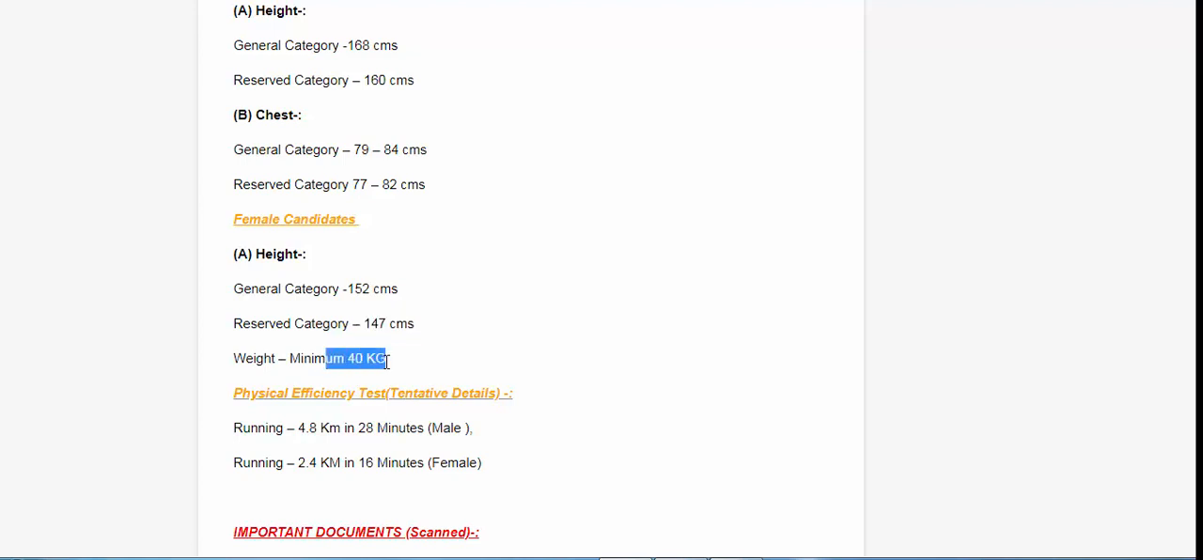
Review the physical efficiency test and required scanned documents, highlighting the educational marksheet/certificate, photograph and signature entries.
{"action": "scroll", "coordinate": [1175, 330], "scroll_direction": "down", "scroll_amount": 3}
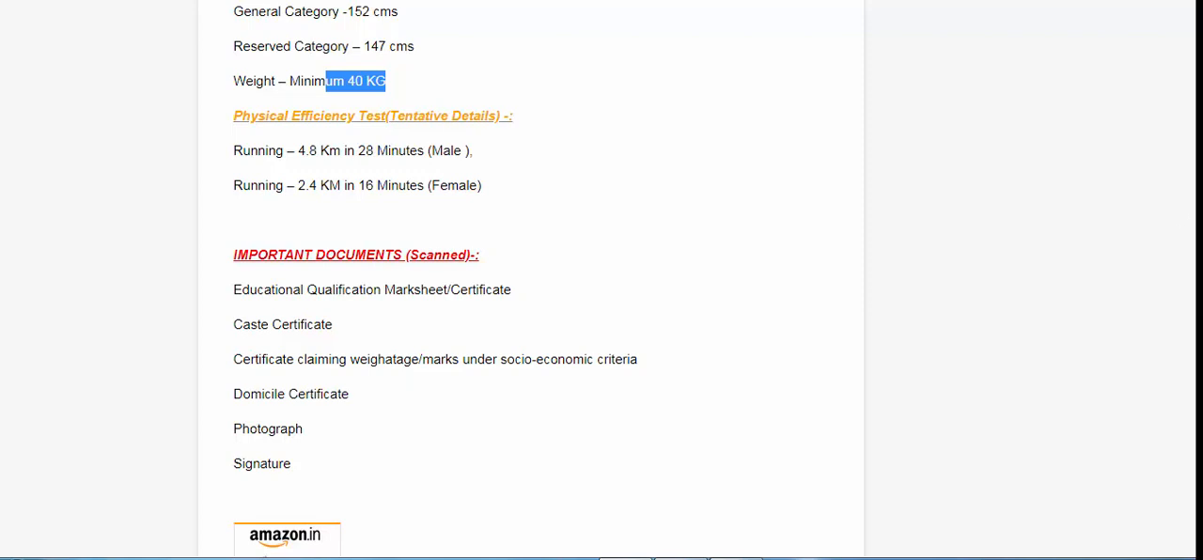
{"action": "scroll", "coordinate": [436, 282], "scroll_direction": "down", "scroll_amount": 2}
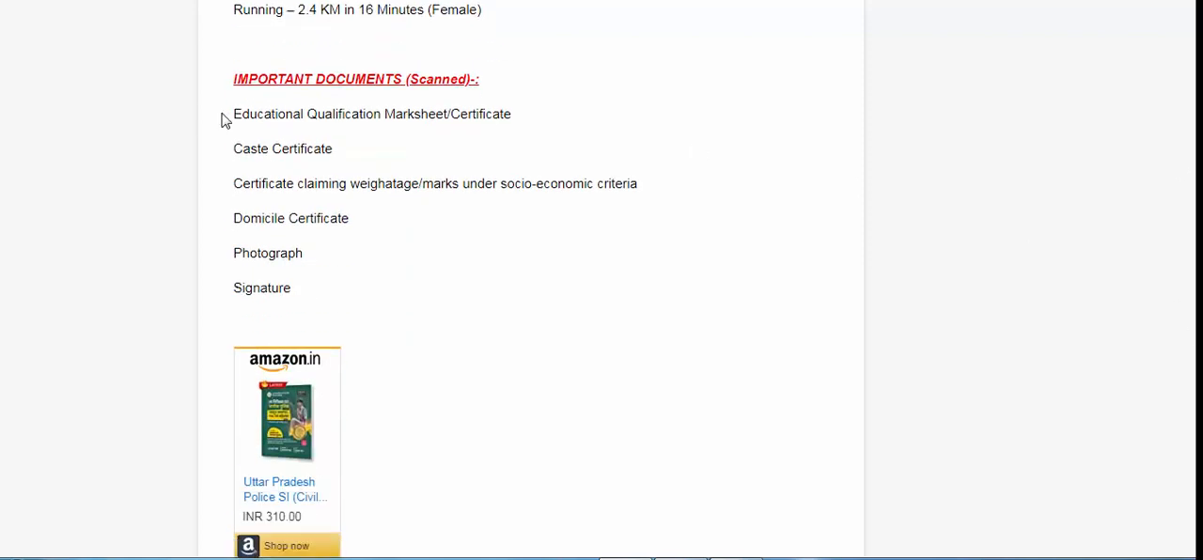
{"action": "left_click_drag", "start_coordinate": [272, 113], "coordinate": [515, 112]}
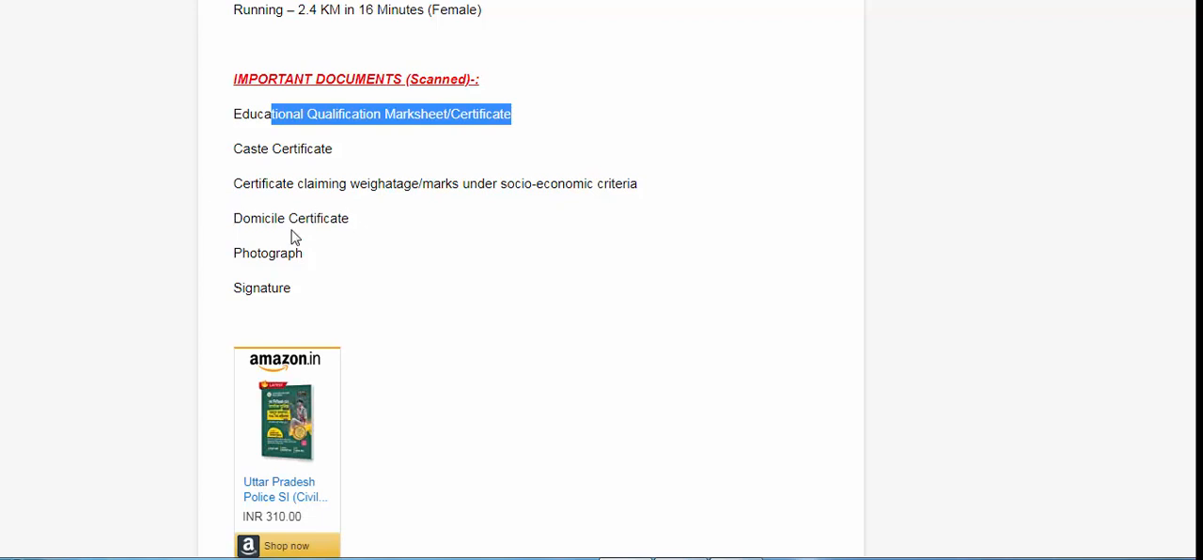
{"action": "left_click_drag", "start_coordinate": [257, 257], "coordinate": [341, 266]}
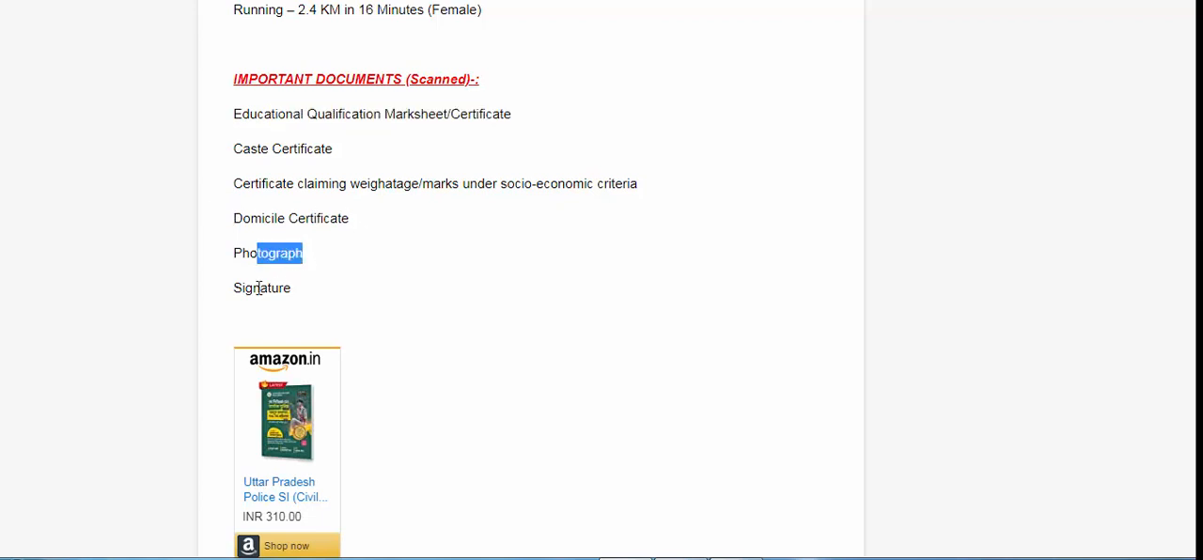
{"action": "left_click_drag", "start_coordinate": [254, 287], "coordinate": [347, 298]}
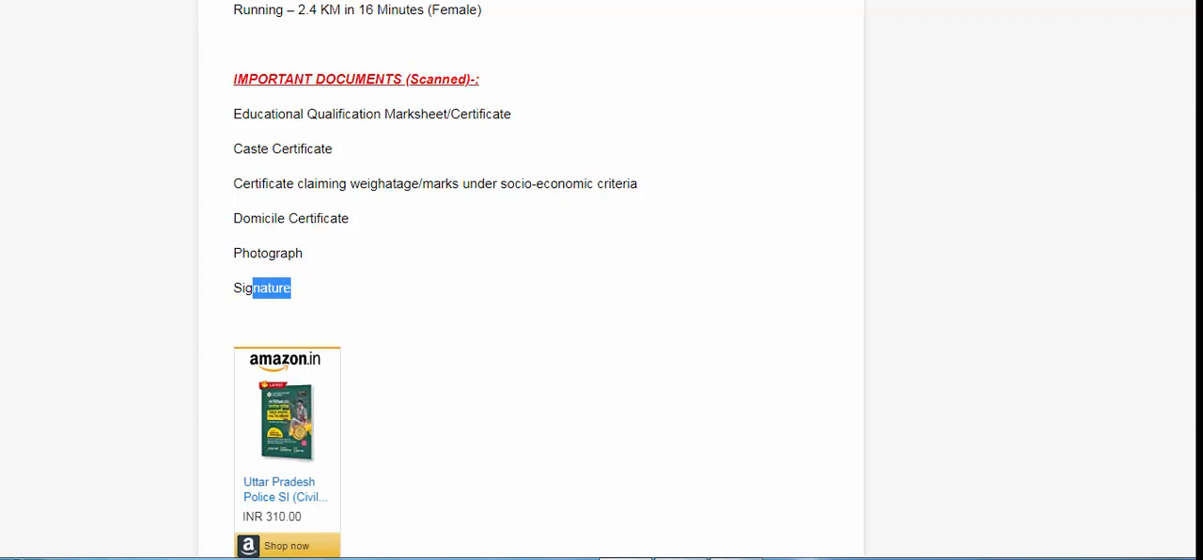
Open the post's Apply Online link and start a new user registration on the recruitment portal.
{"action": "scroll", "coordinate": [601, 282], "scroll_direction": "down", "scroll_amount": 7}
{"action": "scroll", "coordinate": [601, 282], "scroll_direction": "down", "scroll_amount": 2}
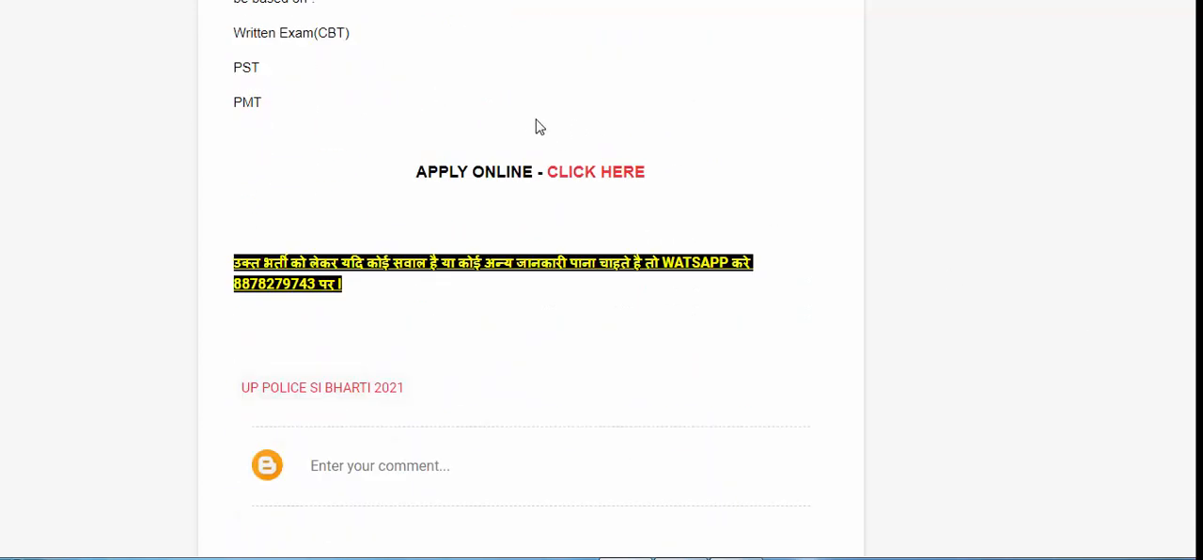
{"action": "left_click_drag", "start_coordinate": [425, 172], "coordinate": [520, 188]}
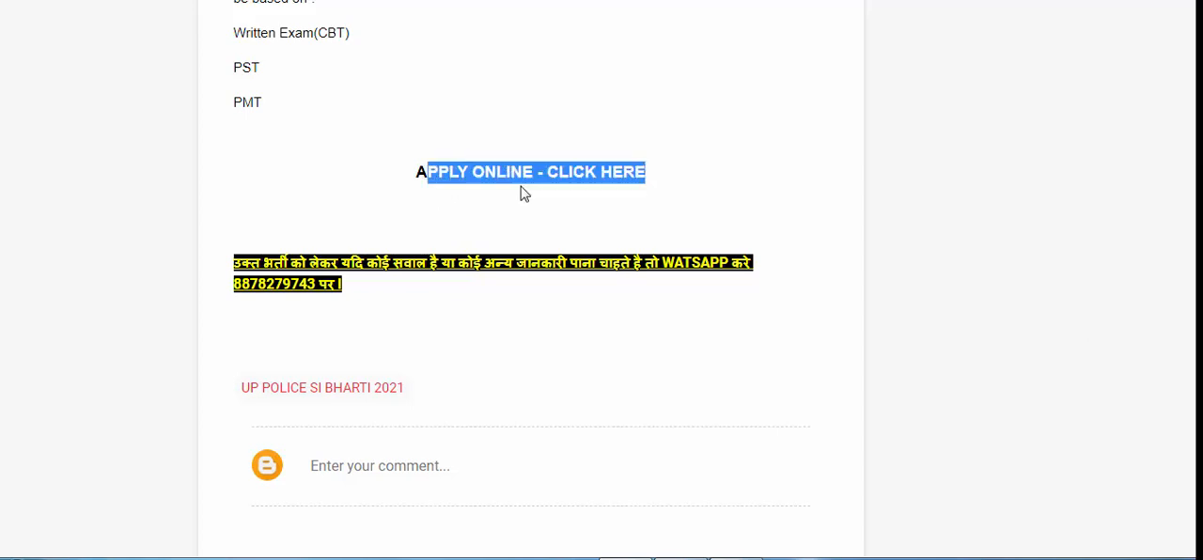
{"action": "left_click", "coordinate": [587, 178]}
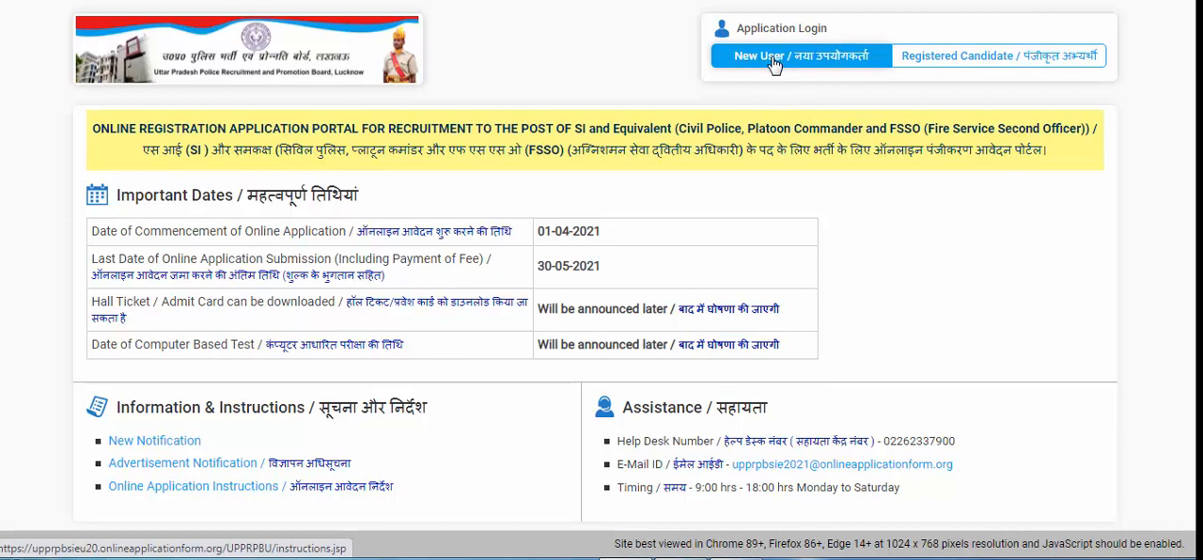
{"action": "left_click", "coordinate": [824, 66]}
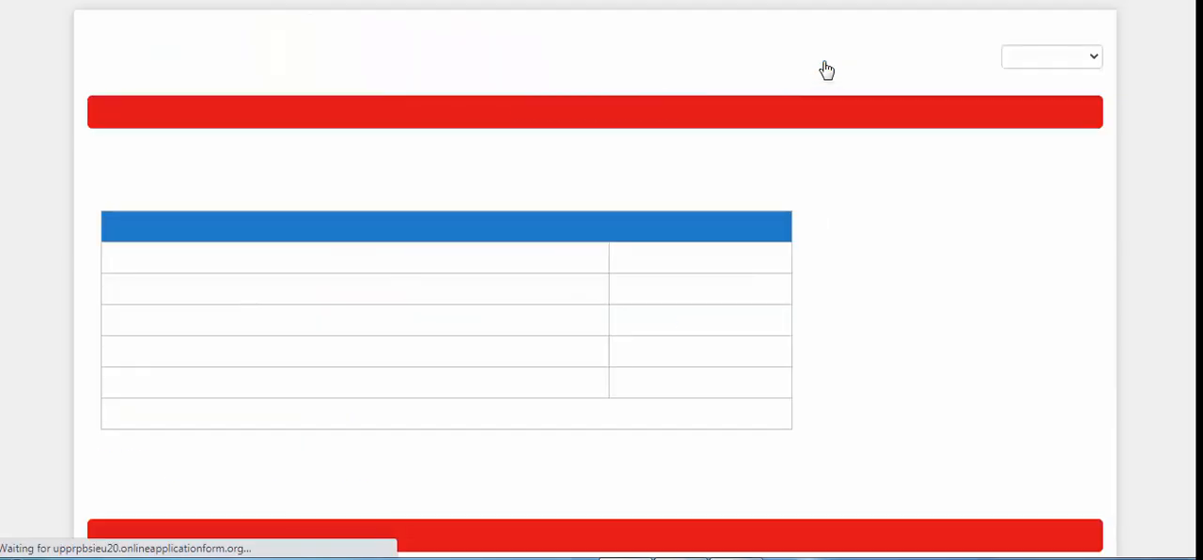
Go through the registration instructions, agree to abide by them, and continue to the sign-up form.
{"action": "scroll", "coordinate": [601, 282], "scroll_direction": "down", "scroll_amount": 8}
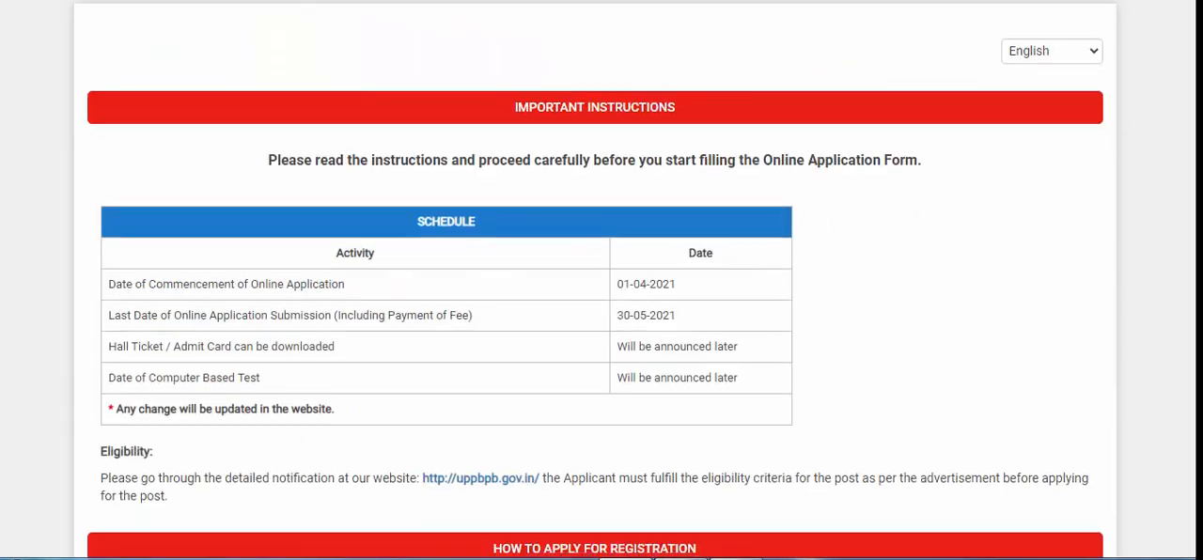
{"action": "scroll", "coordinate": [602, 282], "scroll_direction": "down", "scroll_amount": 20}
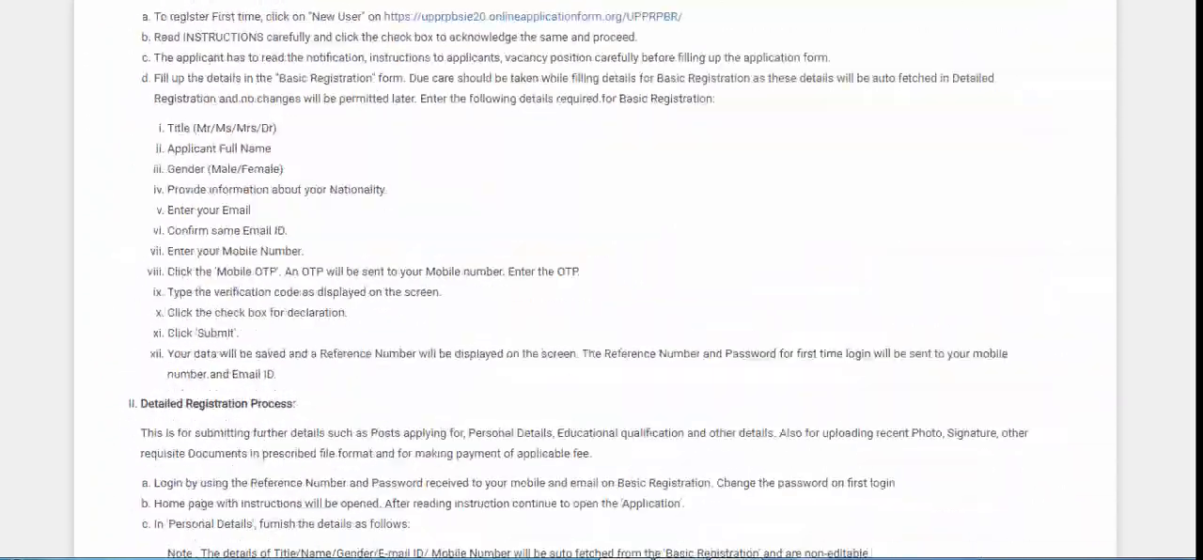
{"action": "scroll", "coordinate": [1189, 487], "scroll_direction": "up", "scroll_amount": 20}
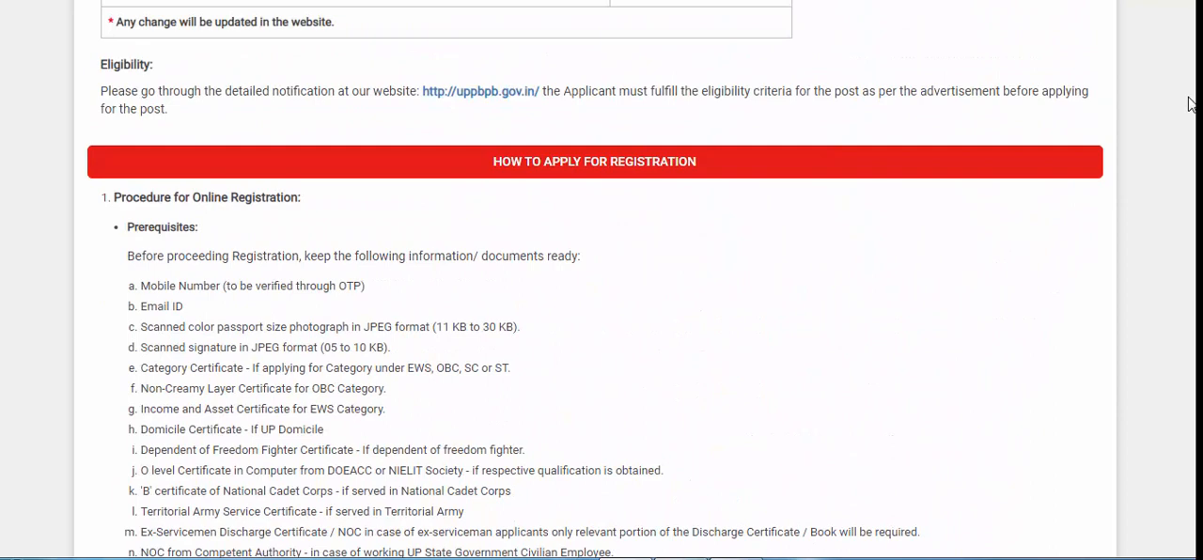
{"action": "scroll", "coordinate": [1189, 121], "scroll_direction": "down", "scroll_amount": 3}
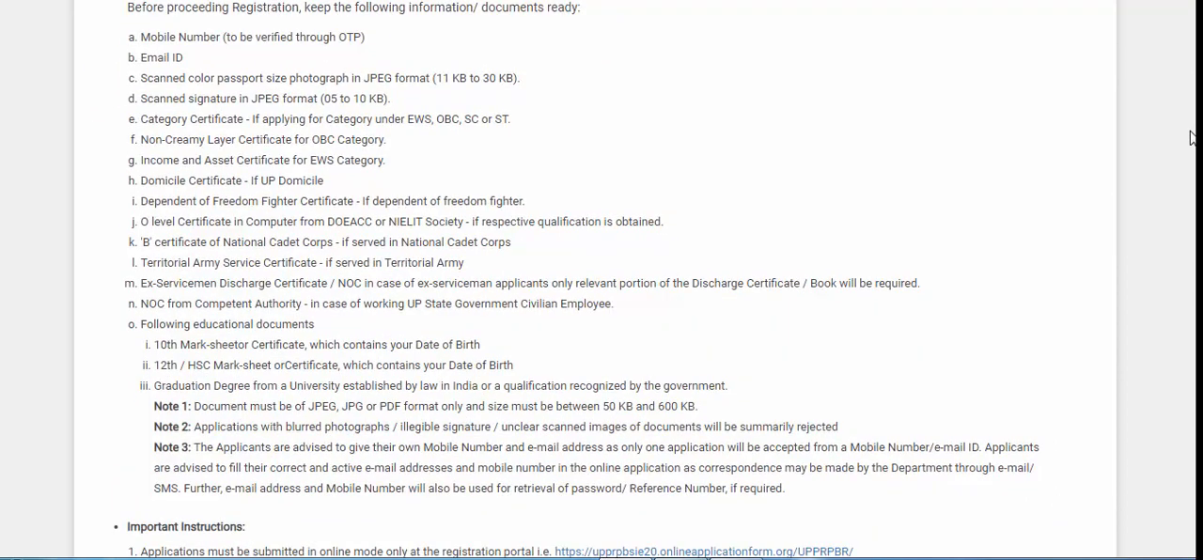
{"action": "scroll", "coordinate": [1192, 138], "scroll_direction": "down", "scroll_amount": 15}
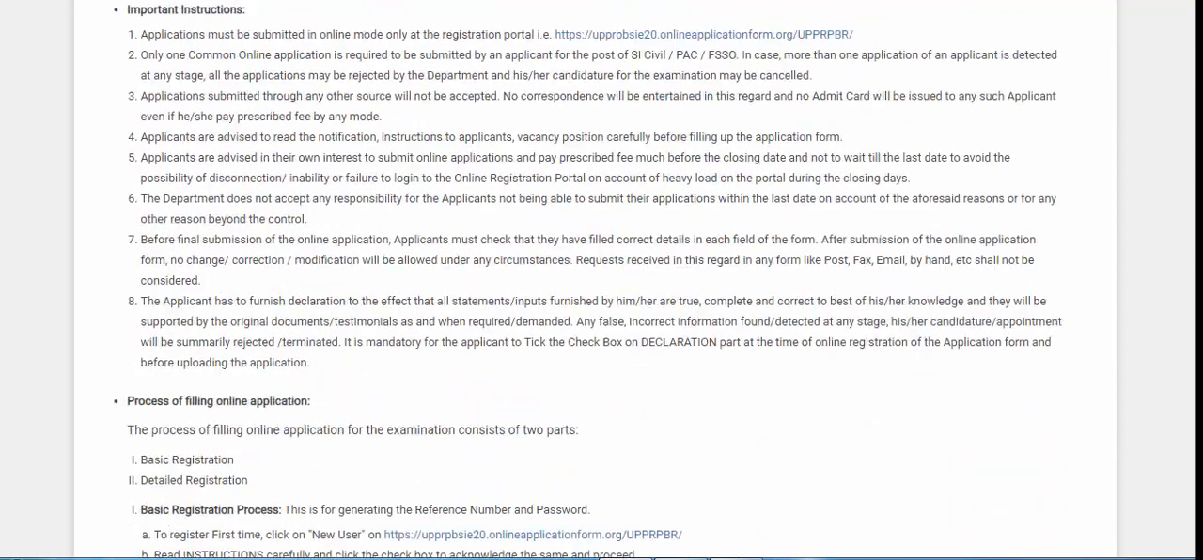
{"action": "scroll", "coordinate": [1192, 282], "scroll_direction": "down", "scroll_amount": 20}
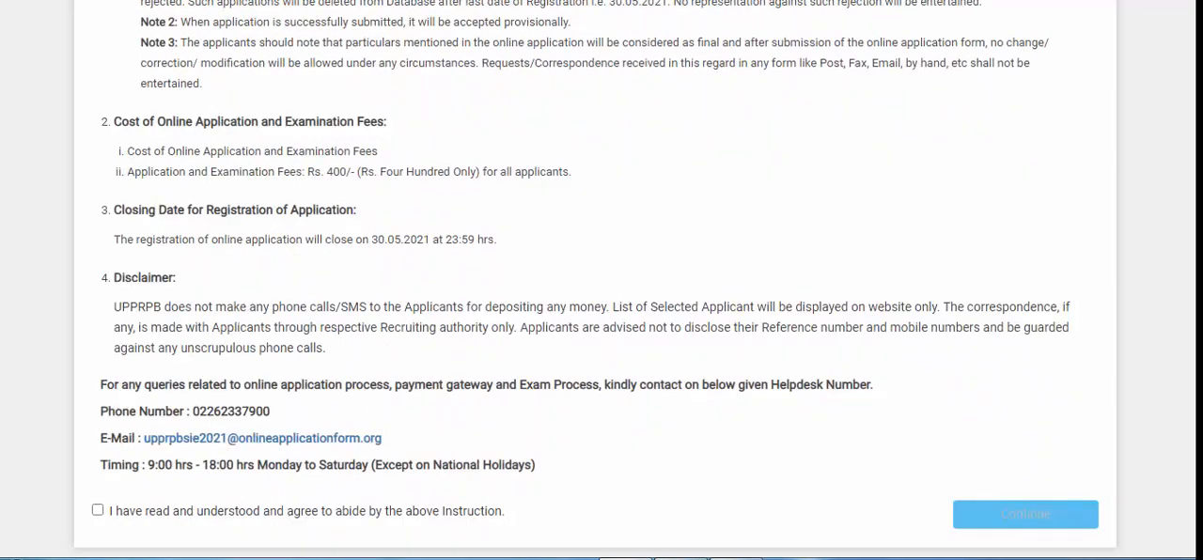
{"action": "left_click", "coordinate": [98, 510]}
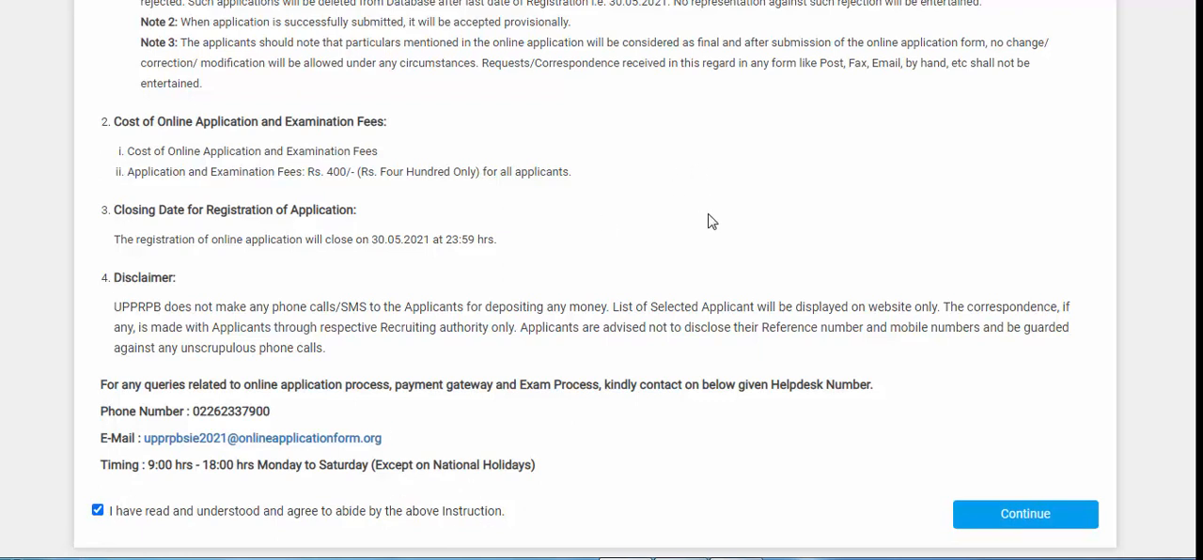
{"action": "left_click", "coordinate": [1039, 524]}
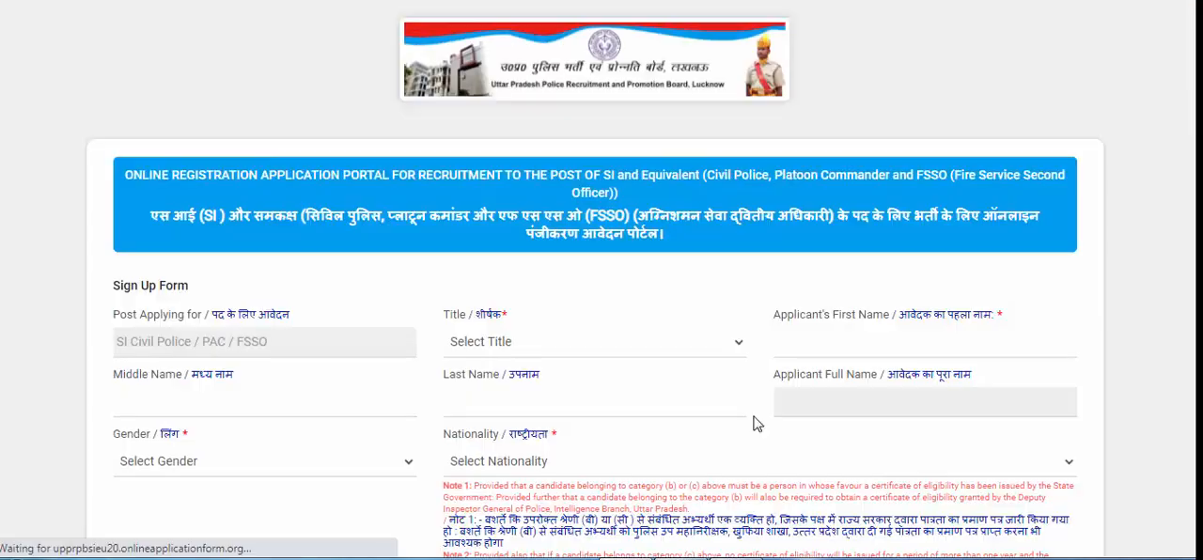
Set the title to Mr., fill in the applicant's first, middle and last names, and set the gender to Male.
{"action": "scroll", "coordinate": [859, 376], "scroll_direction": "down", "scroll_amount": 2}
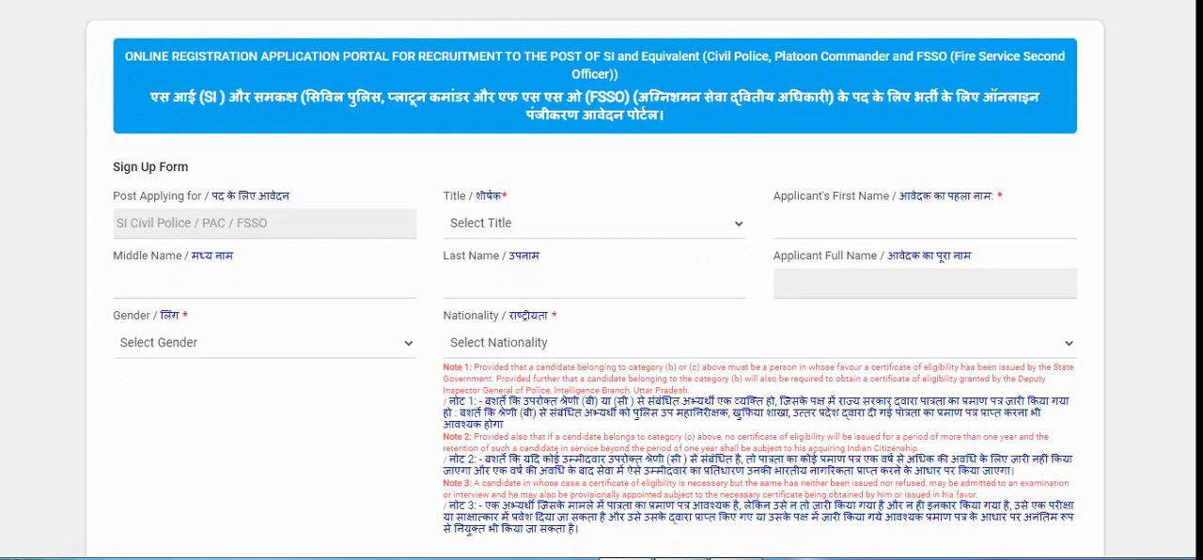
{"action": "left_click", "coordinate": [624, 225]}
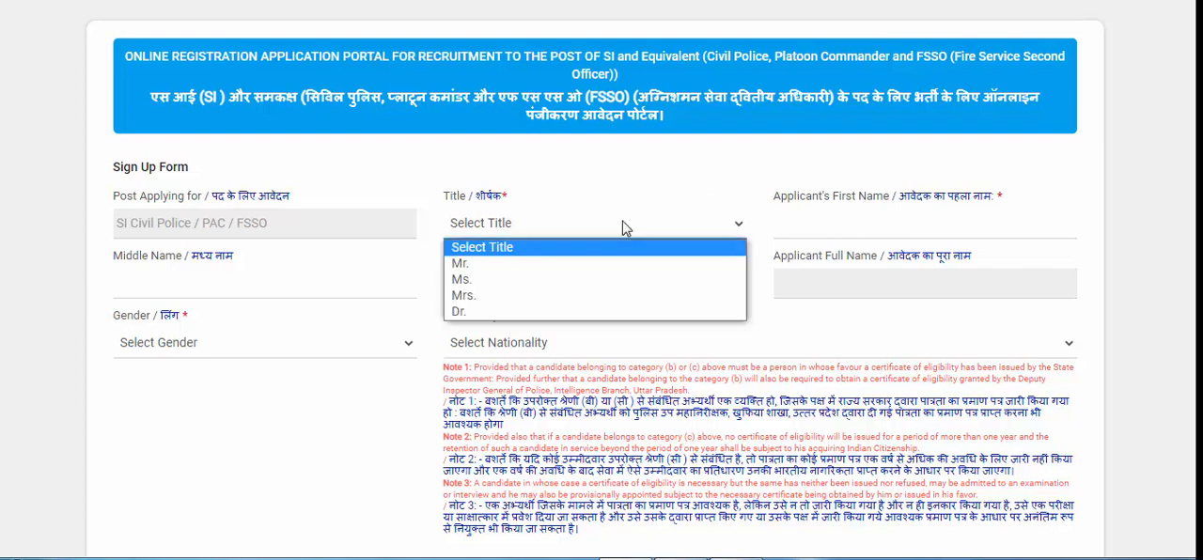
{"action": "left_click", "coordinate": [587, 263]}
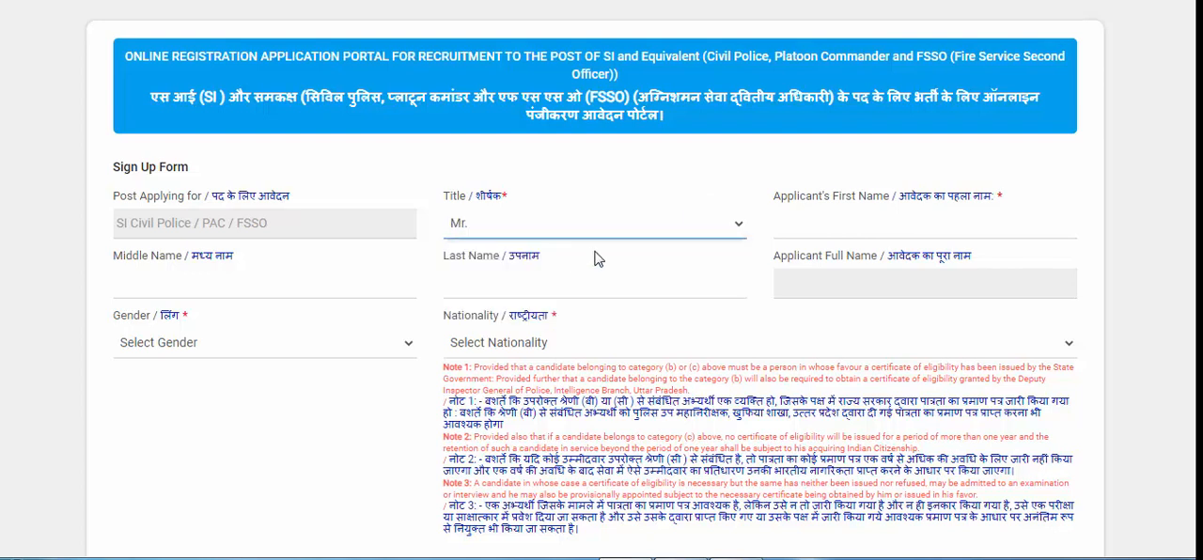
{"action": "left_click", "coordinate": [910, 214]}
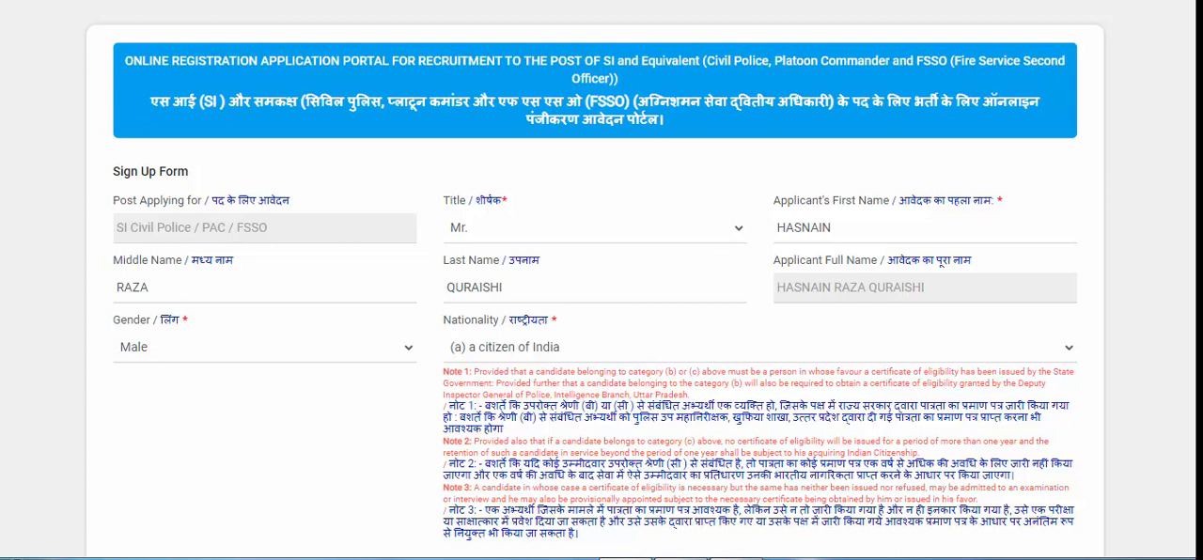
Check the title and first name entries, and choose "(a) a citizen of India" as the nationality.
{"action": "left_click", "coordinate": [473, 238]}
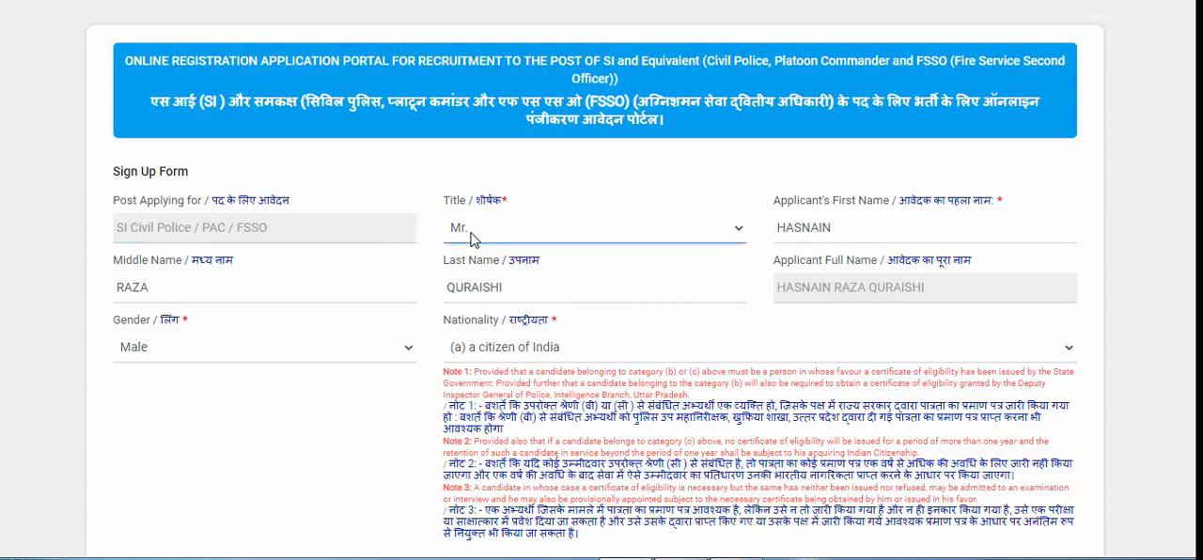
{"action": "left_click", "coordinate": [840, 226]}
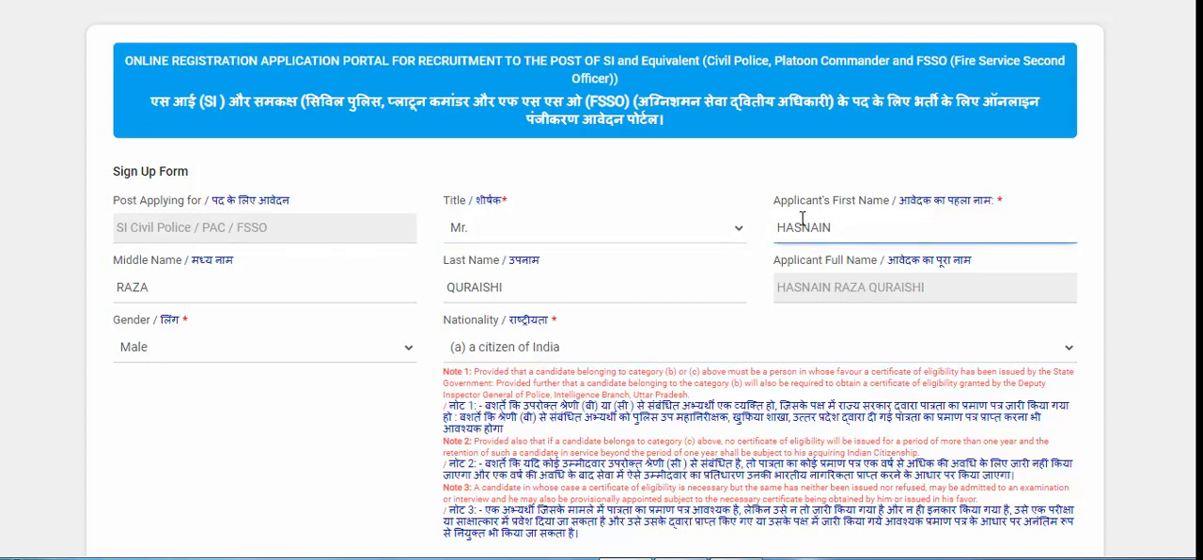
{"action": "left_click_drag", "start_coordinate": [901, 200], "coordinate": [966, 210]}
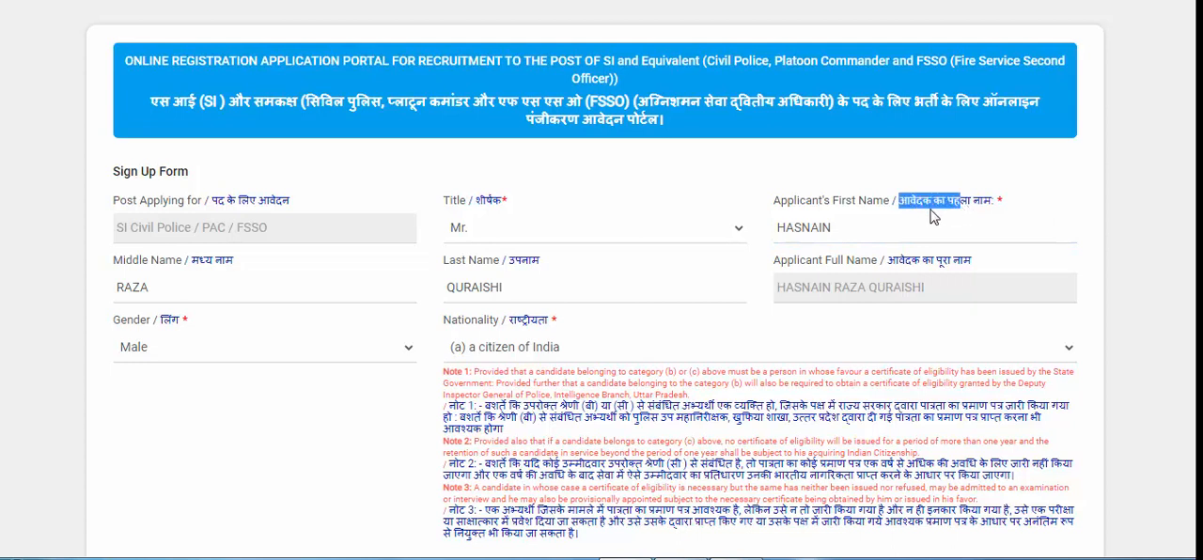
{"action": "double_click", "coordinate": [784, 234]}
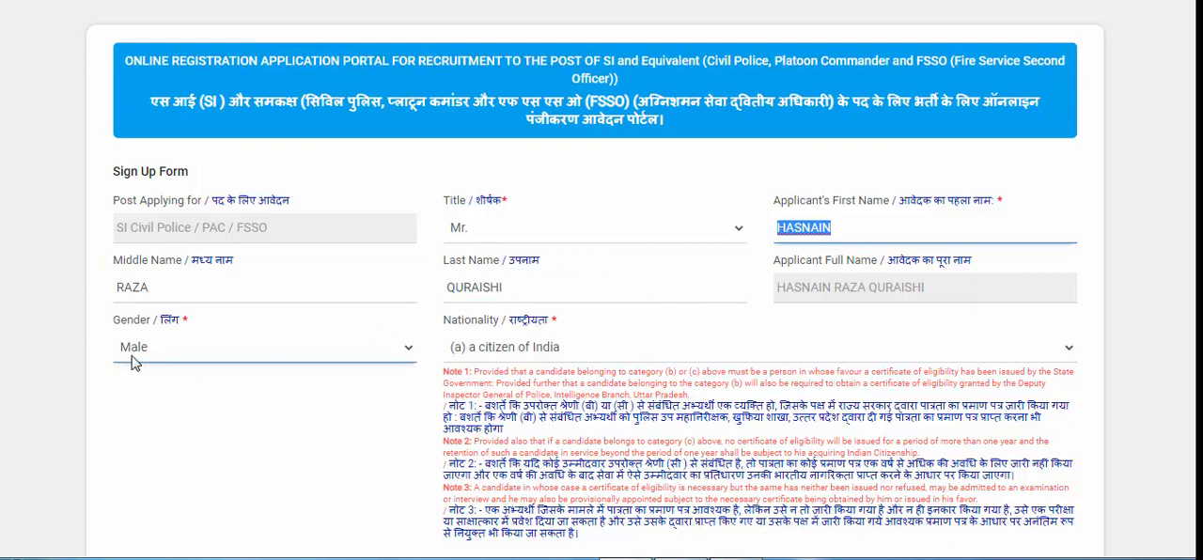
{"action": "left_click", "coordinate": [580, 354]}
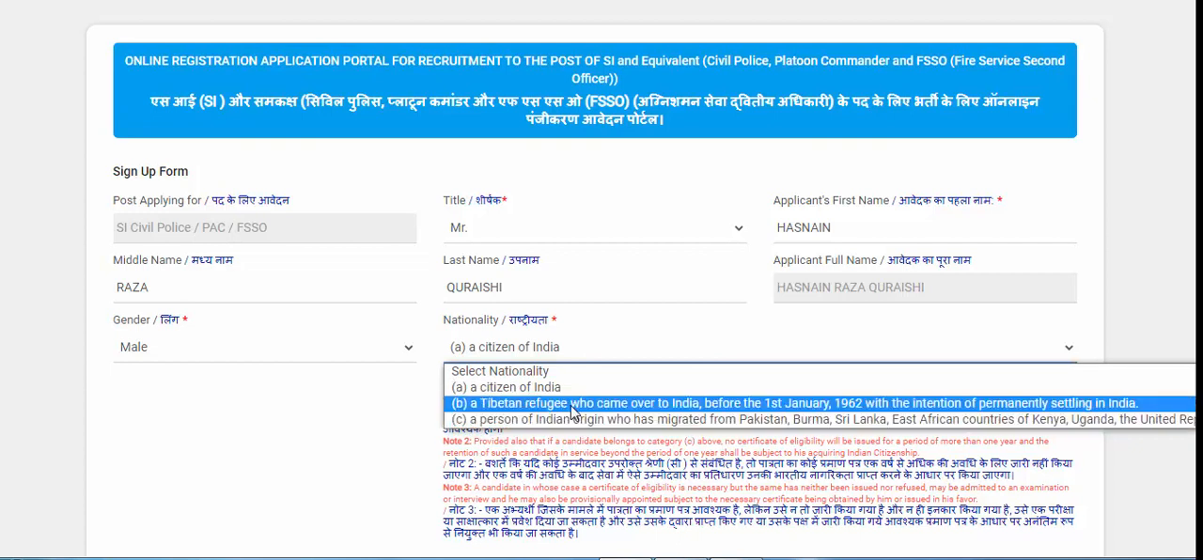
{"action": "left_click", "coordinate": [570, 391]}
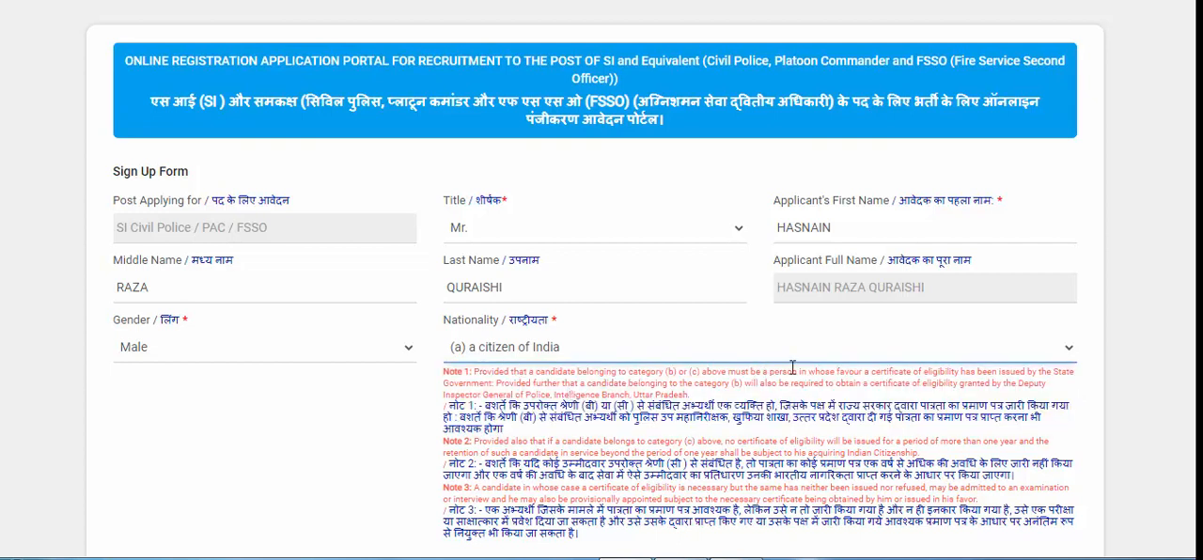
Complete the Confirm Email ID field with the same e-mail address as the Email ID field.
{"action": "scroll", "coordinate": [1175, 226], "scroll_direction": "down", "scroll_amount": 2}
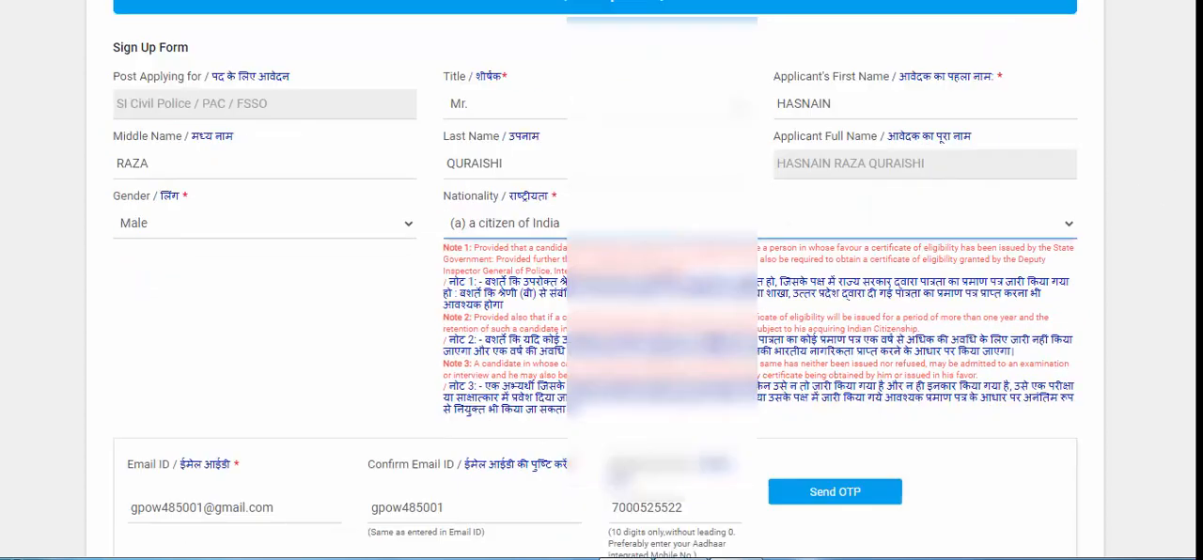
{"action": "scroll", "coordinate": [601, 282], "scroll_direction": "down", "scroll_amount": 2}
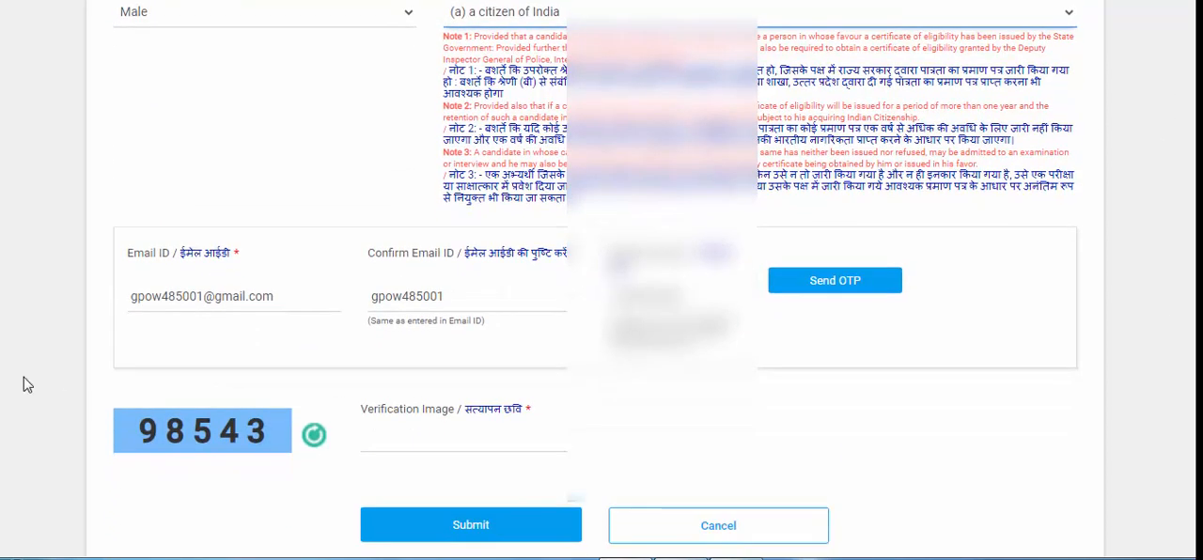
{"action": "left_click", "coordinate": [152, 299]}
{"action": "left_click", "coordinate": [454, 296]}
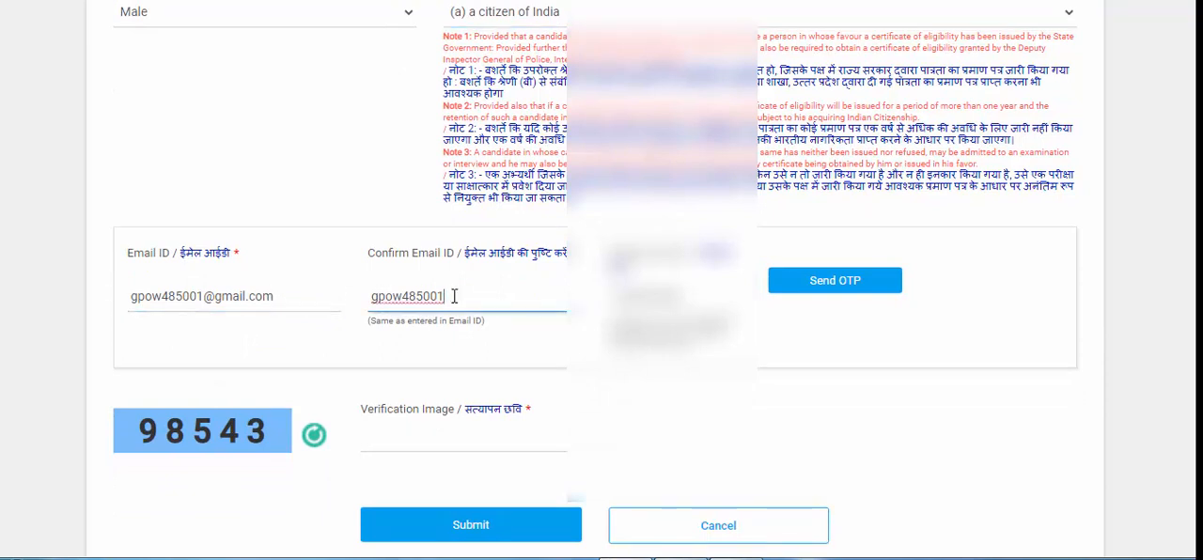
{"action": "type", "text": "@gmail.com"}
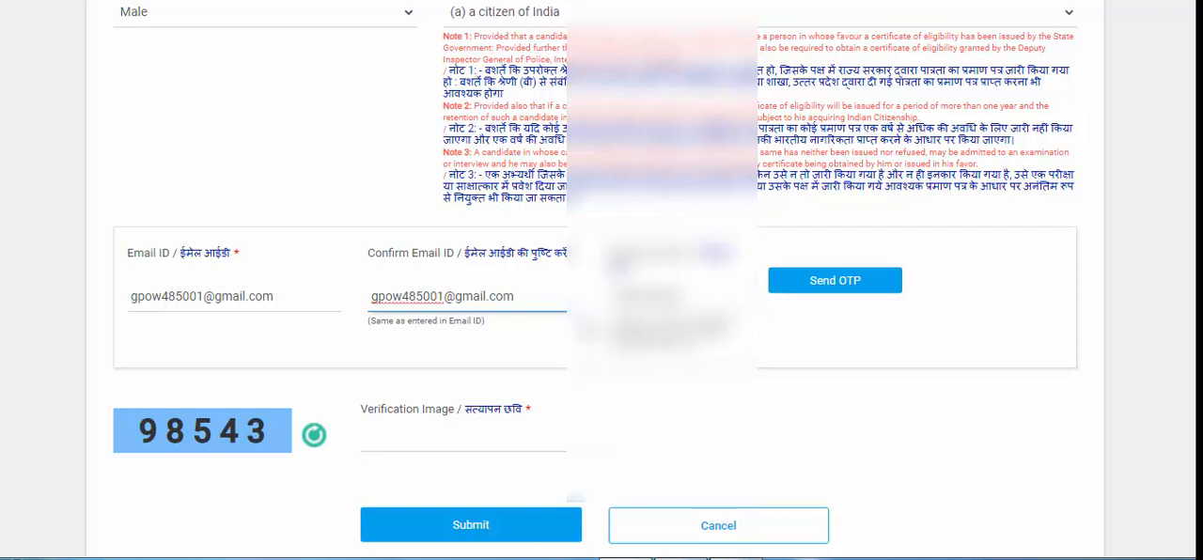
Send an OTP to the applicant's mobile, enter the received code in the Mobile OTP field, and verify the mobile.
{"action": "left_click", "coordinate": [856, 296]}
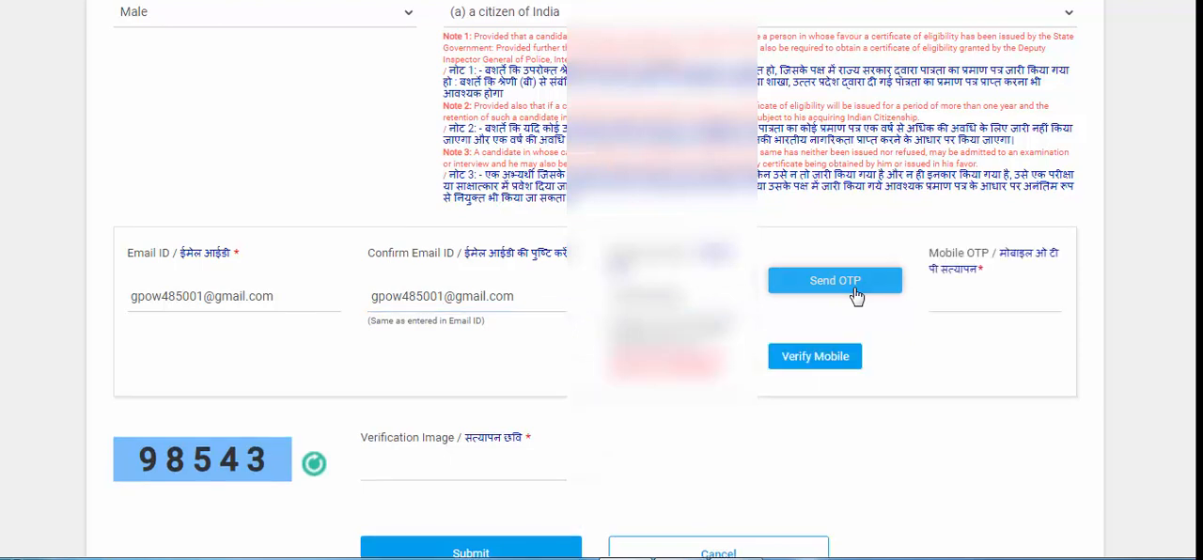
{"action": "left_click", "coordinate": [979, 296]}
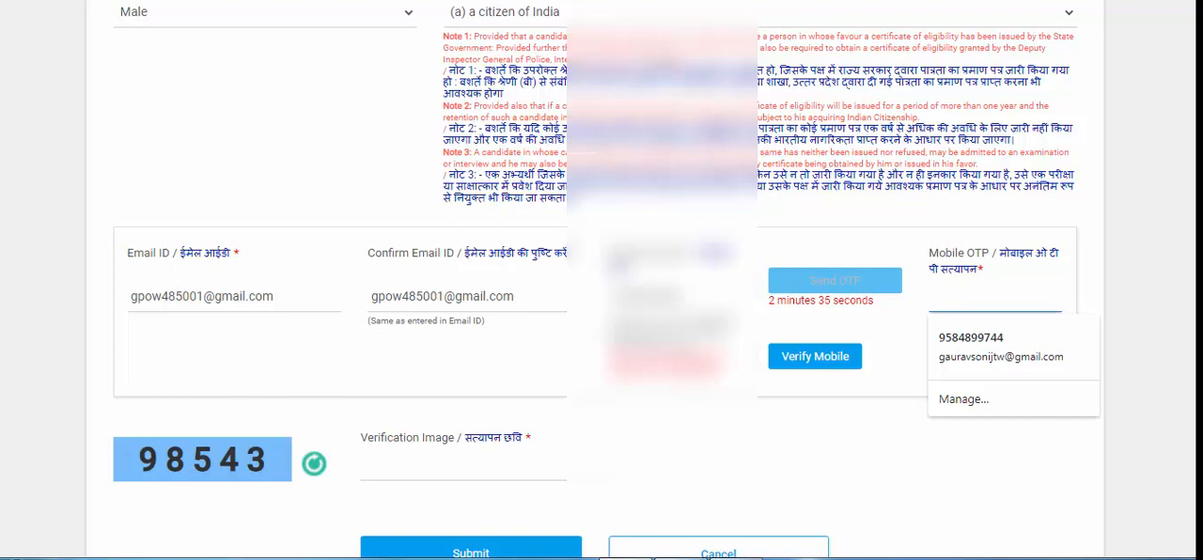
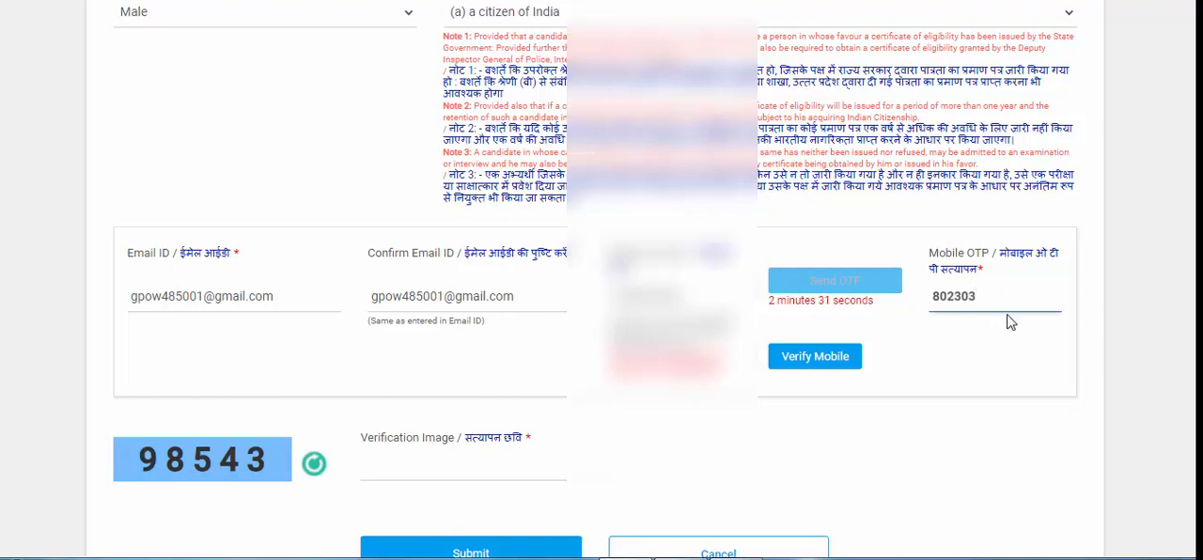
{"action": "left_click", "coordinate": [811, 361]}
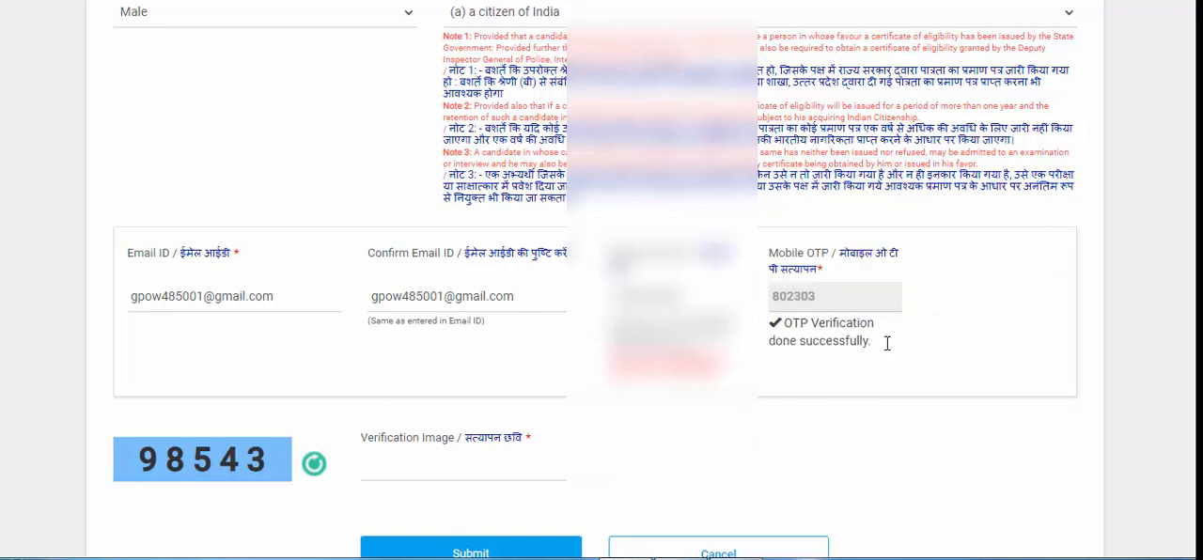
Fill in the Verification Image field with the code shown in the image and submit the basic registration.
{"action": "scroll", "coordinate": [602, 282], "scroll_direction": "down", "scroll_amount": 1}
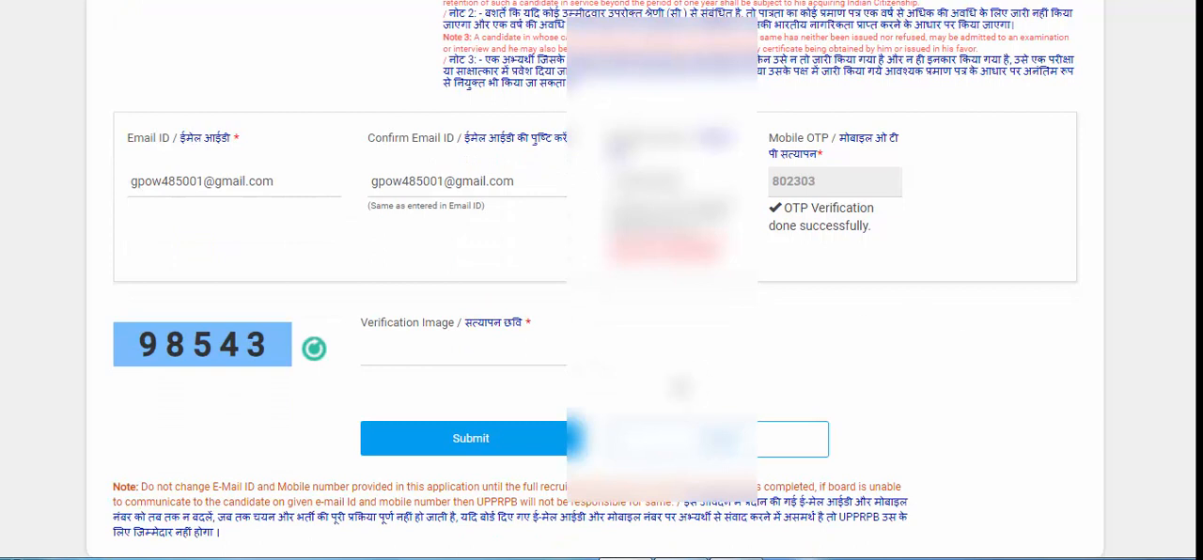
{"action": "left_click", "coordinate": [499, 364]}
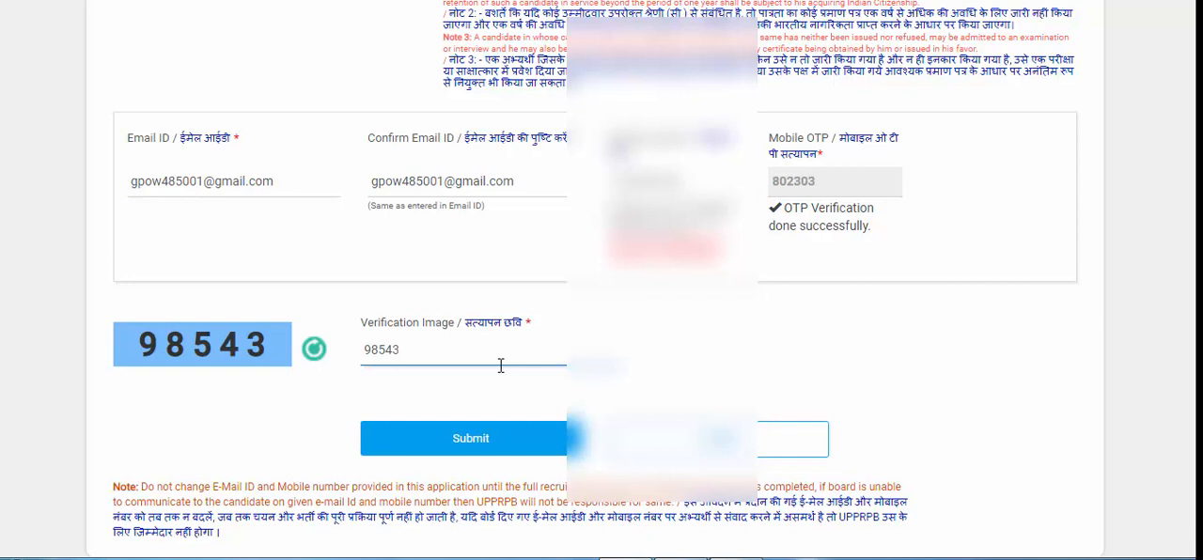
{"action": "left_click", "coordinate": [524, 439]}
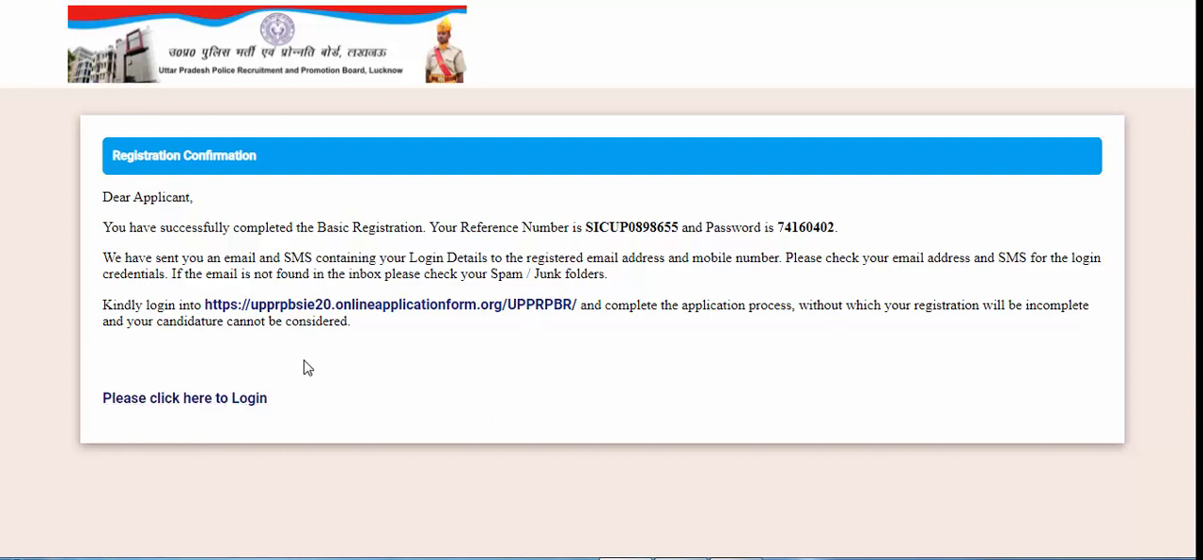
Open the login page from the registration confirmation in a new tab and fill in the applicant's reference number copied from the confirmation.
{"action": "right_click", "coordinate": [209, 406]}
{"action": "left_click", "coordinate": [247, 415]}
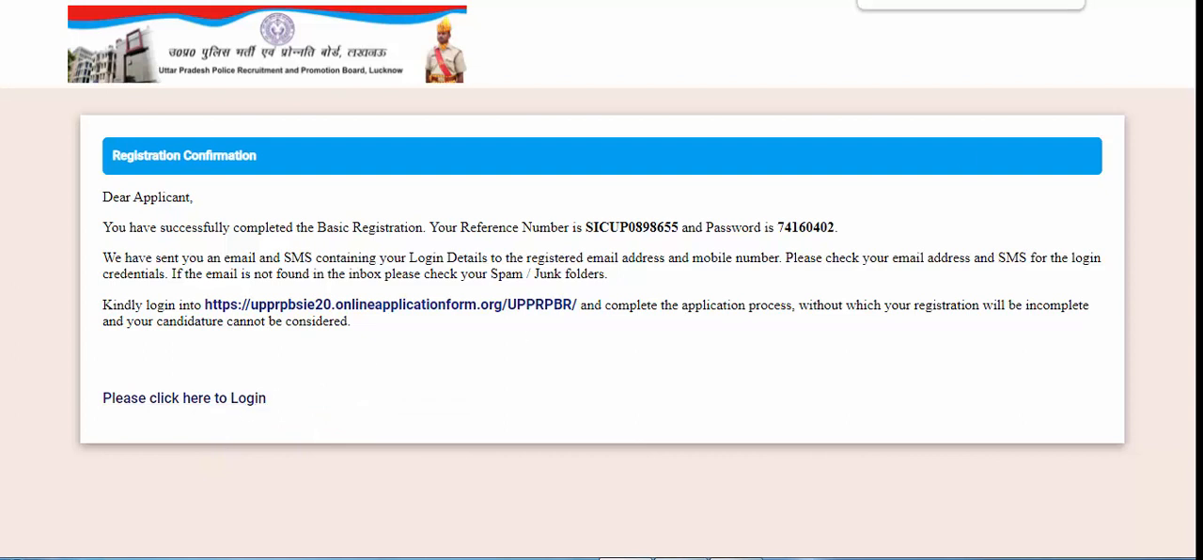
{"action": "left_click", "coordinate": [917, 1]}
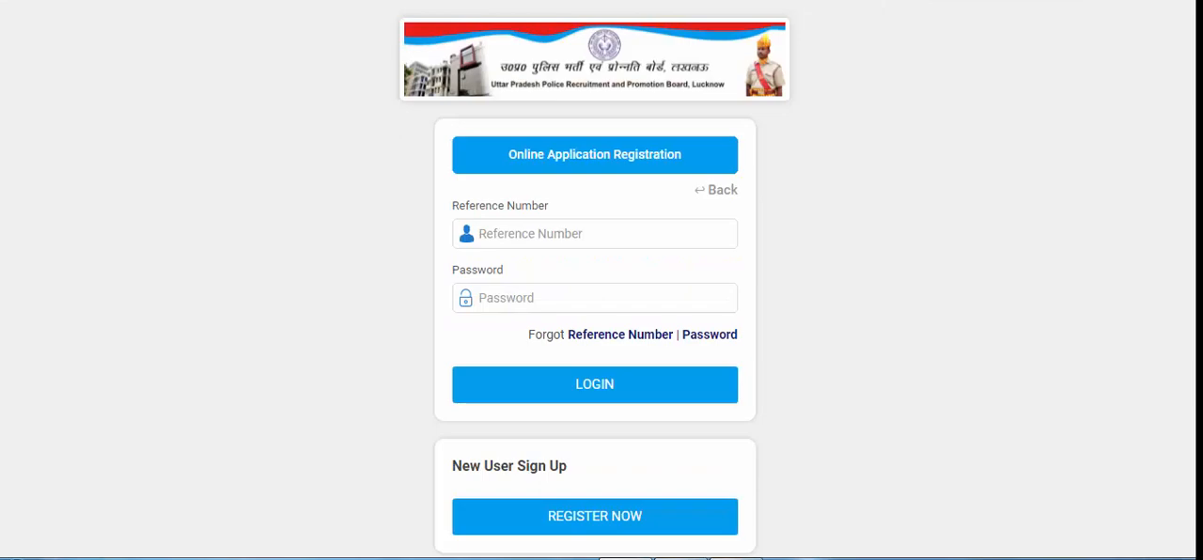
{"action": "left_click", "coordinate": [733, 1]}
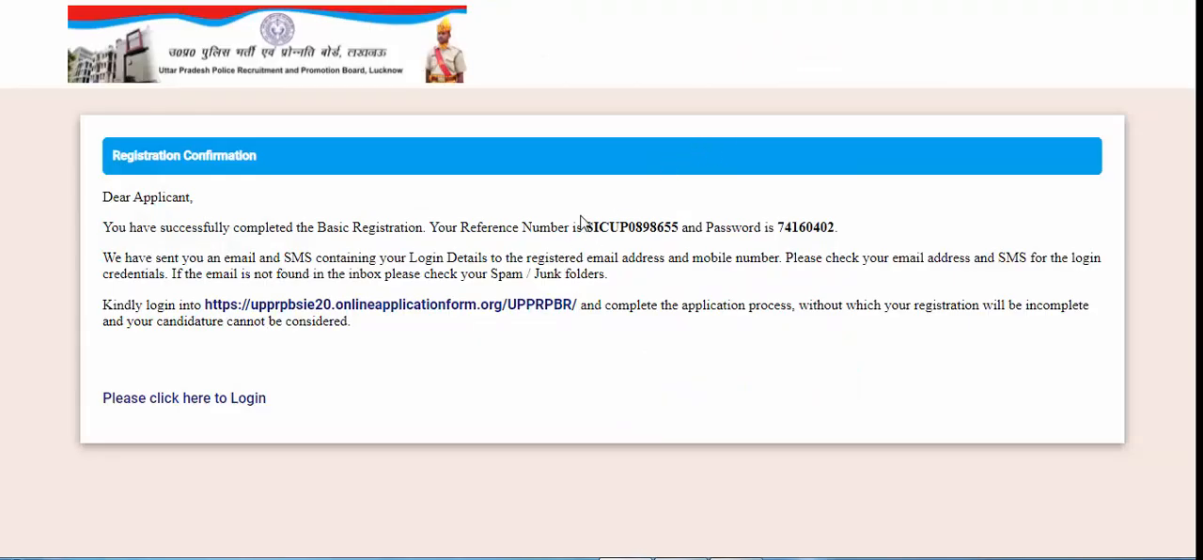
{"action": "left_click_drag", "start_coordinate": [587, 227], "coordinate": [636, 255]}
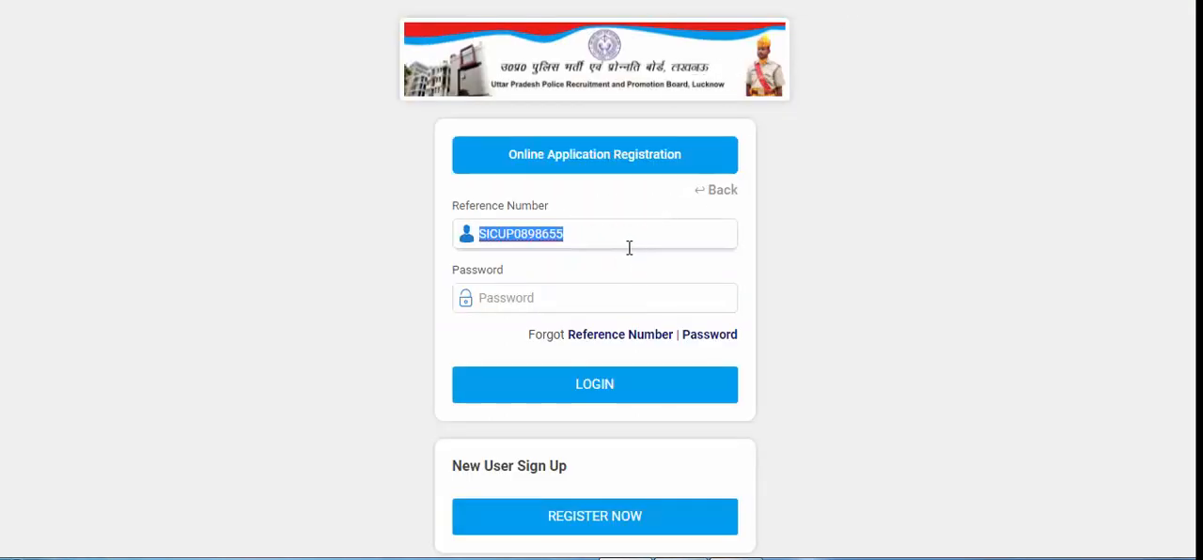
Enter the account password given in the registration confirmation and log in to the application portal.
{"action": "left_click", "coordinate": [921, 1]}
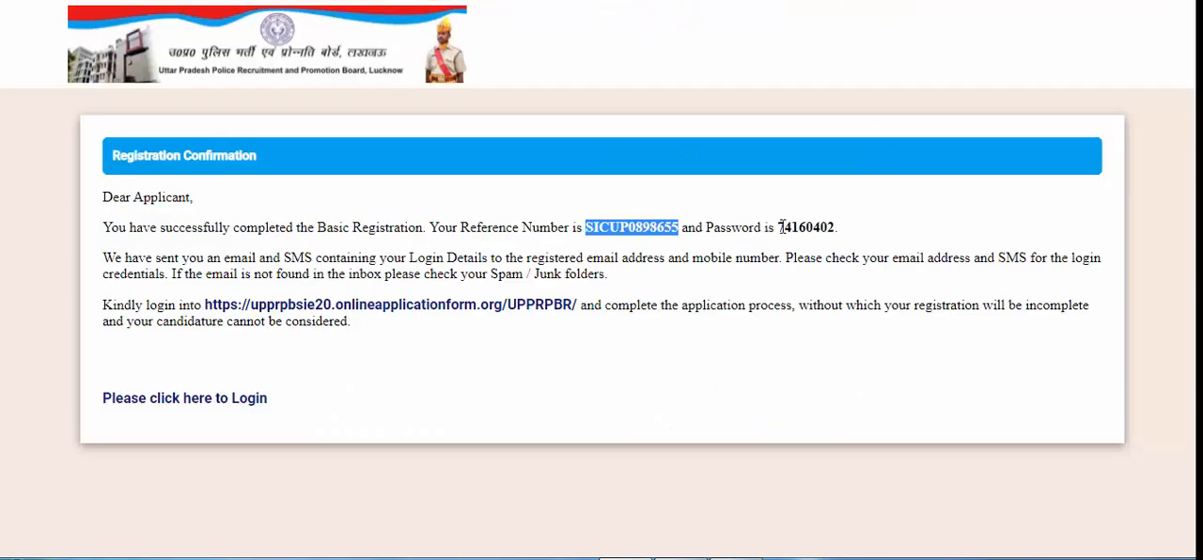
{"action": "left_click", "coordinate": [1114, 2]}
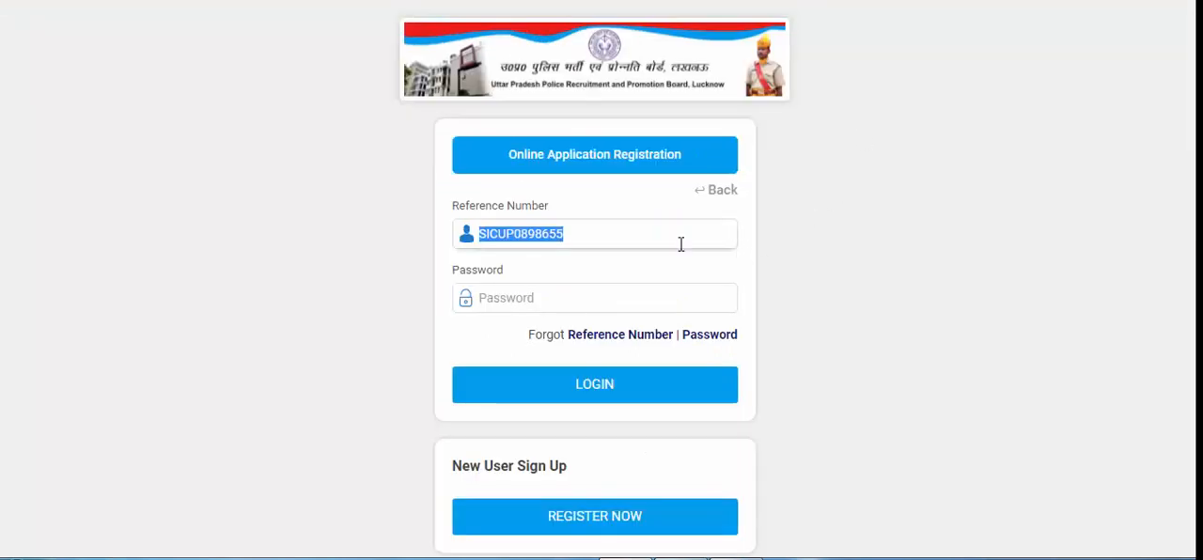
{"action": "left_click", "coordinate": [599, 291]}
{"action": "left_click", "coordinate": [922, 2]}
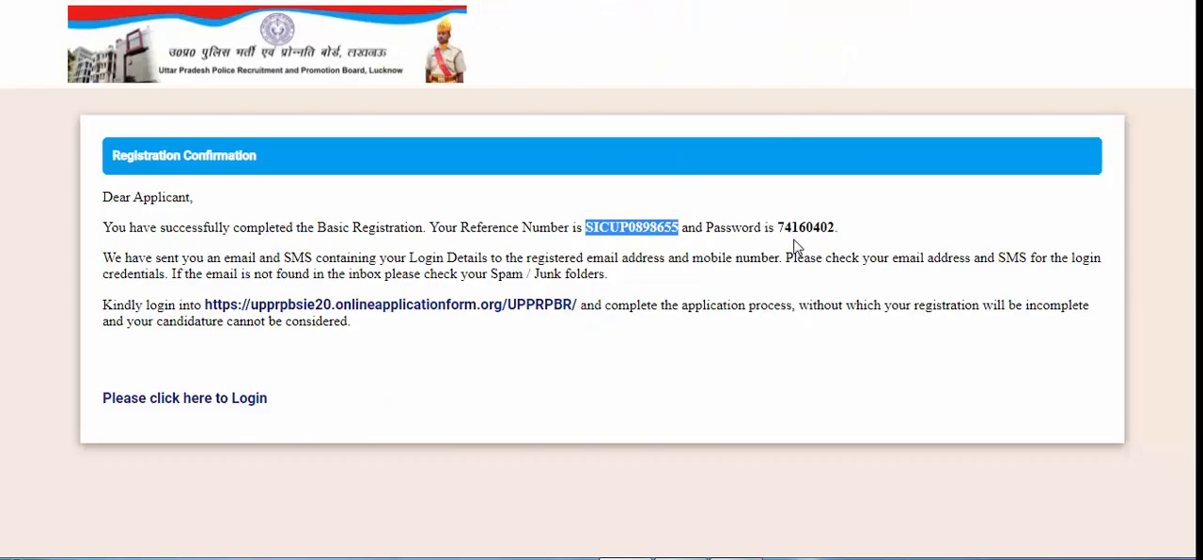
{"action": "left_click", "coordinate": [1114, 2]}
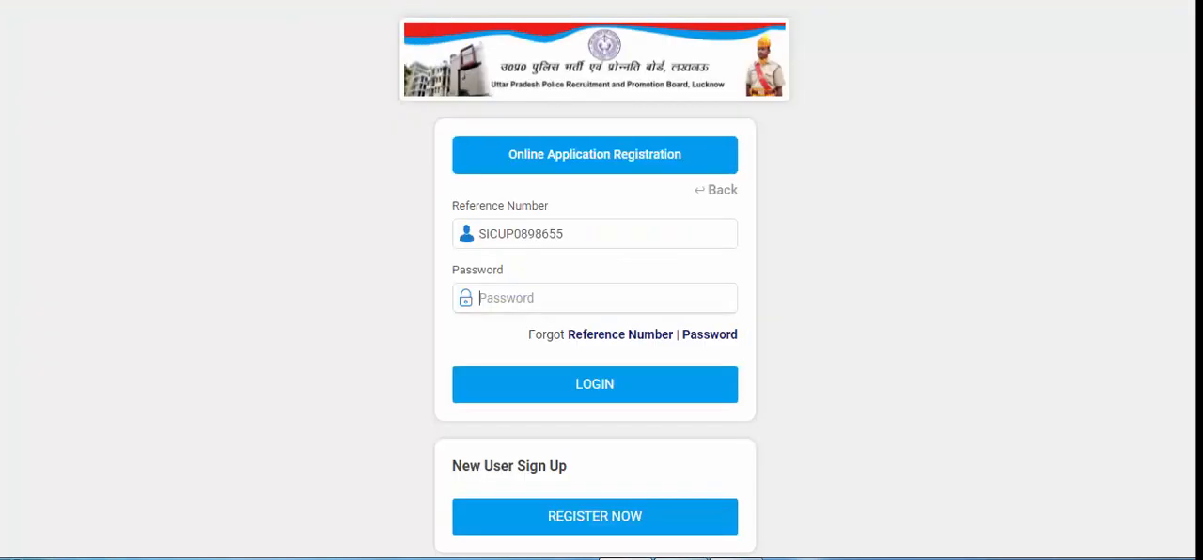
{"action": "type", "text": "7"}
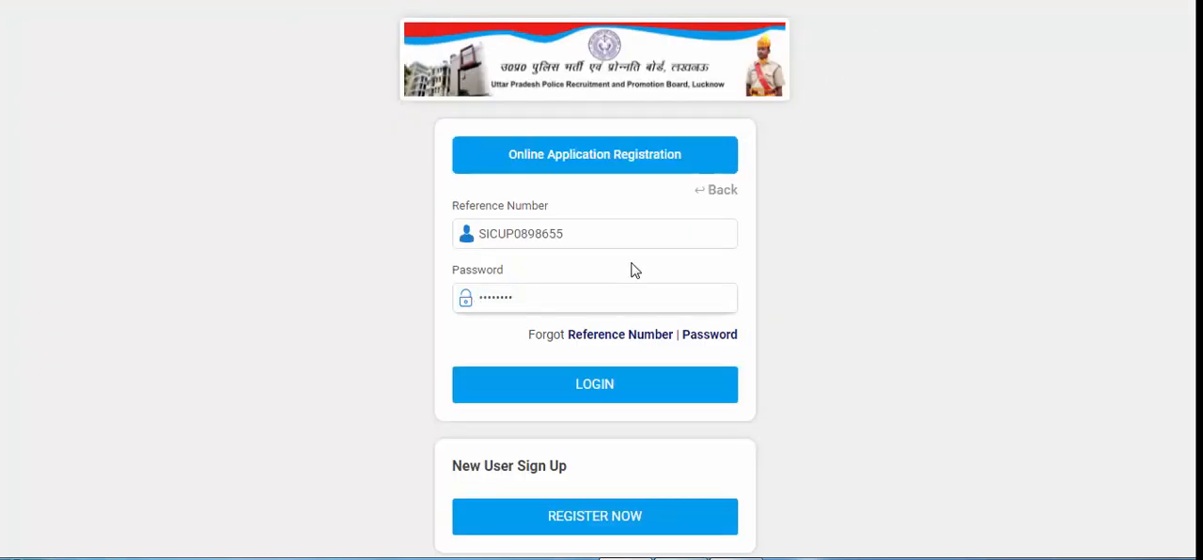
{"action": "left_click", "coordinate": [612, 398]}
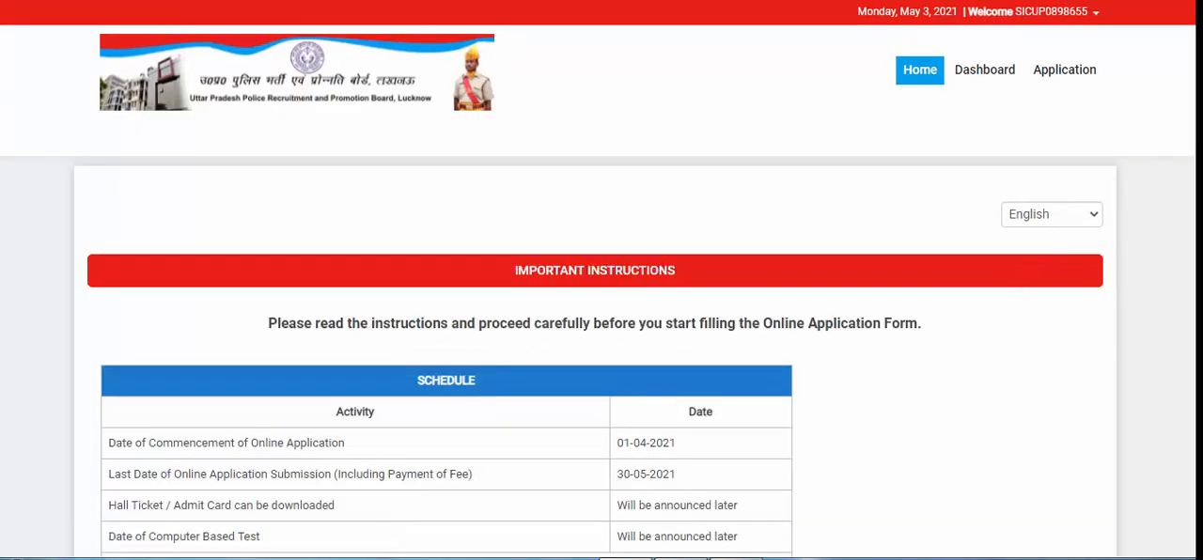
Go through the important instructions for the online application and continue to the Personal Details form.
{"action": "scroll", "coordinate": [599, 280], "scroll_direction": "down", "scroll_amount": 15}
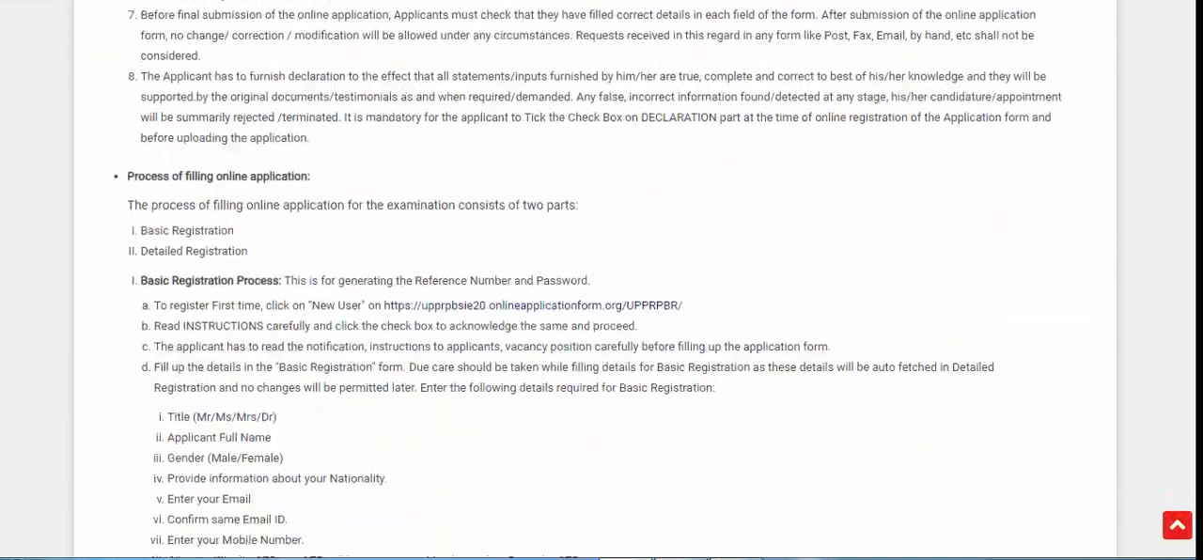
{"action": "scroll", "coordinate": [602, 280], "scroll_direction": "down", "scroll_amount": 15}
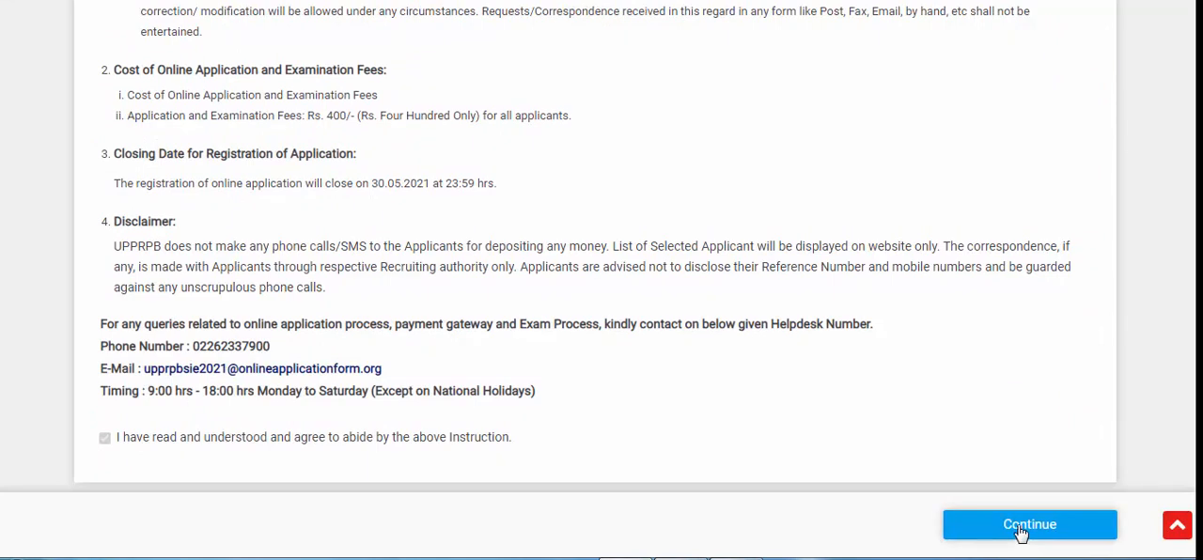
{"action": "left_click", "coordinate": [1022, 533]}
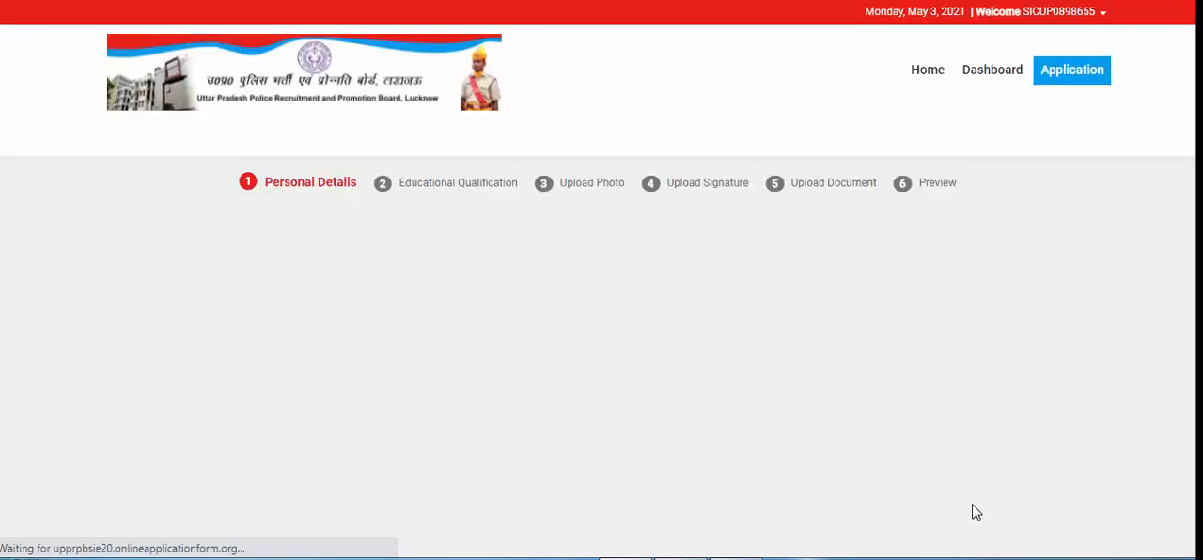
Answer No to "Are you Domicile of UP?" in Section I of the Personal Details form.
{"action": "scroll", "coordinate": [1088, 234], "scroll_direction": "down", "scroll_amount": 7}
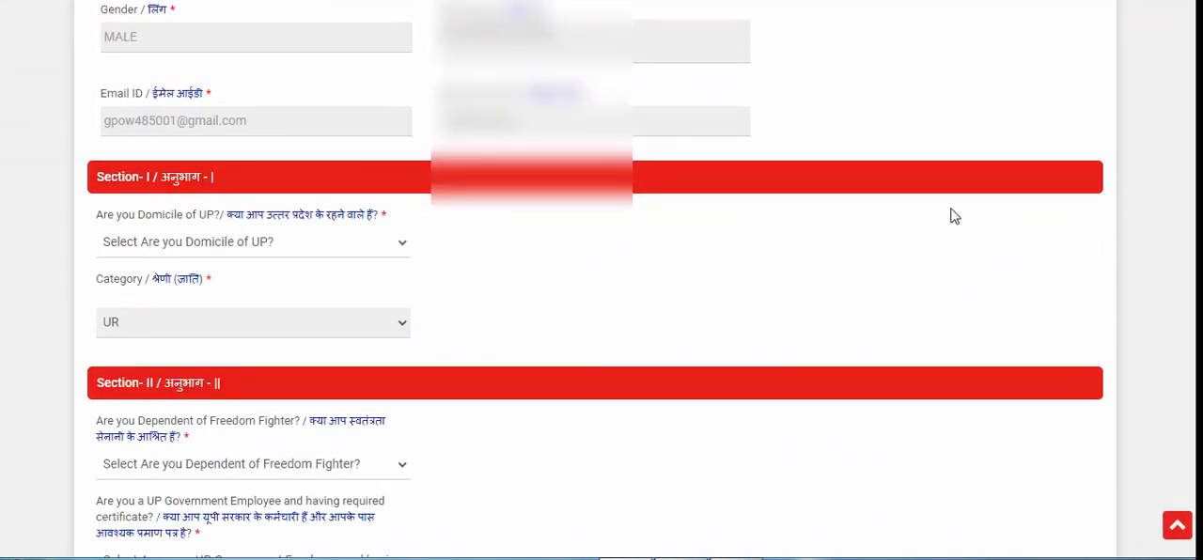
{"action": "left_click", "coordinate": [174, 248]}
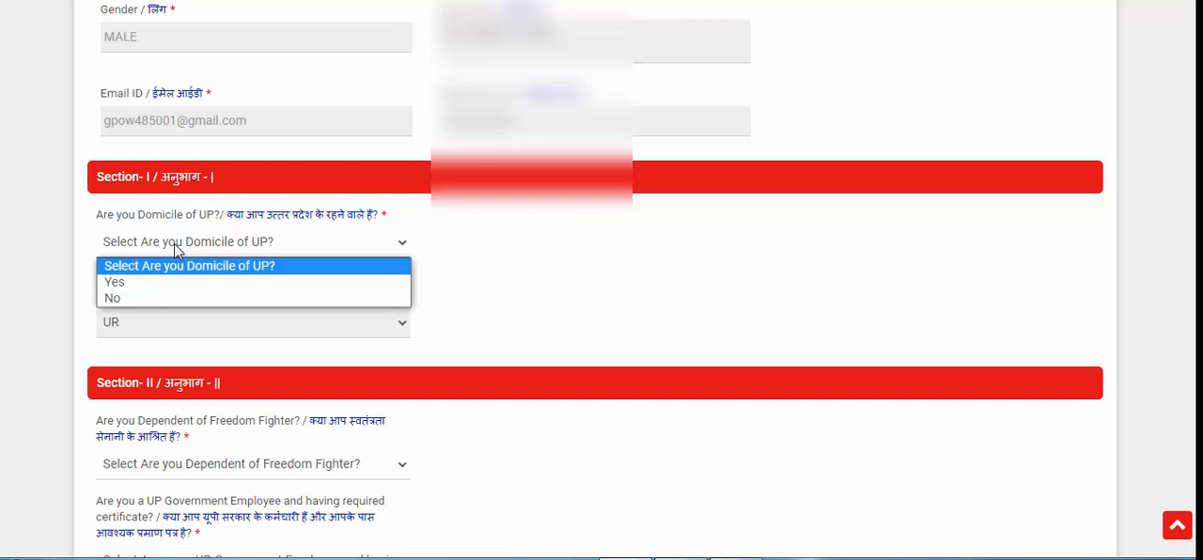
{"action": "left_click", "coordinate": [161, 299]}
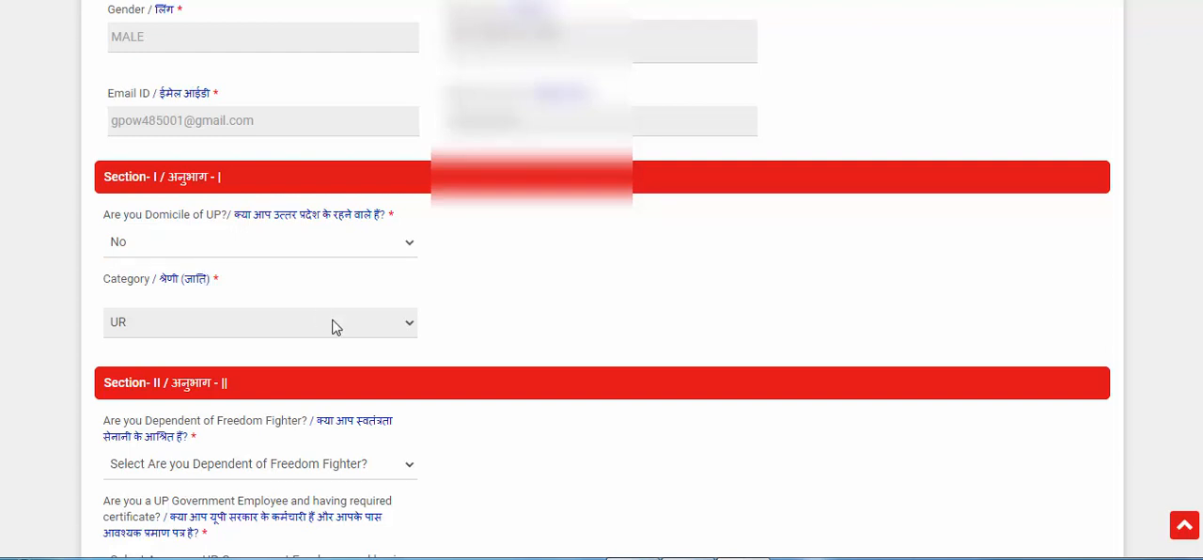
Try Yes for the UP domicile question, inspect its certificate fields and the Category options, and restore the answer to No.
{"action": "left_click", "coordinate": [175, 245]}
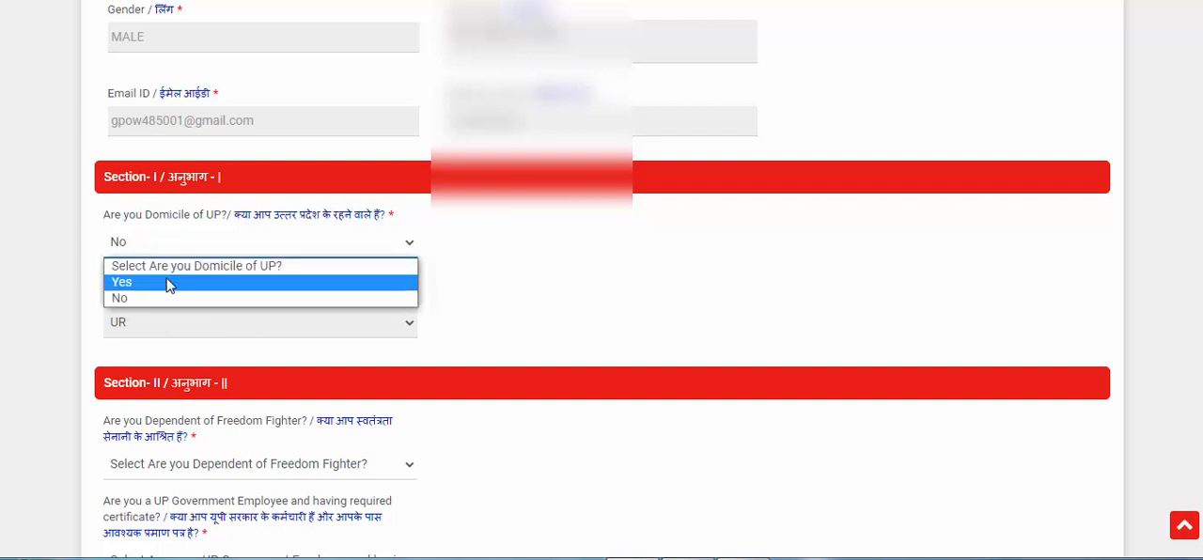
{"action": "left_click", "coordinate": [169, 285]}
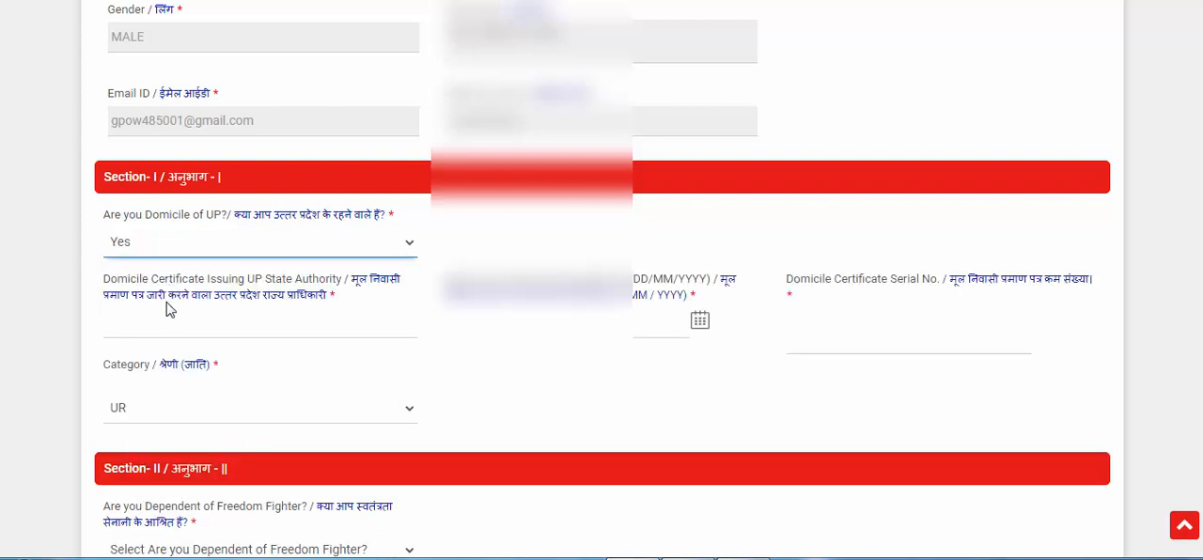
{"action": "left_click", "coordinate": [170, 316]}
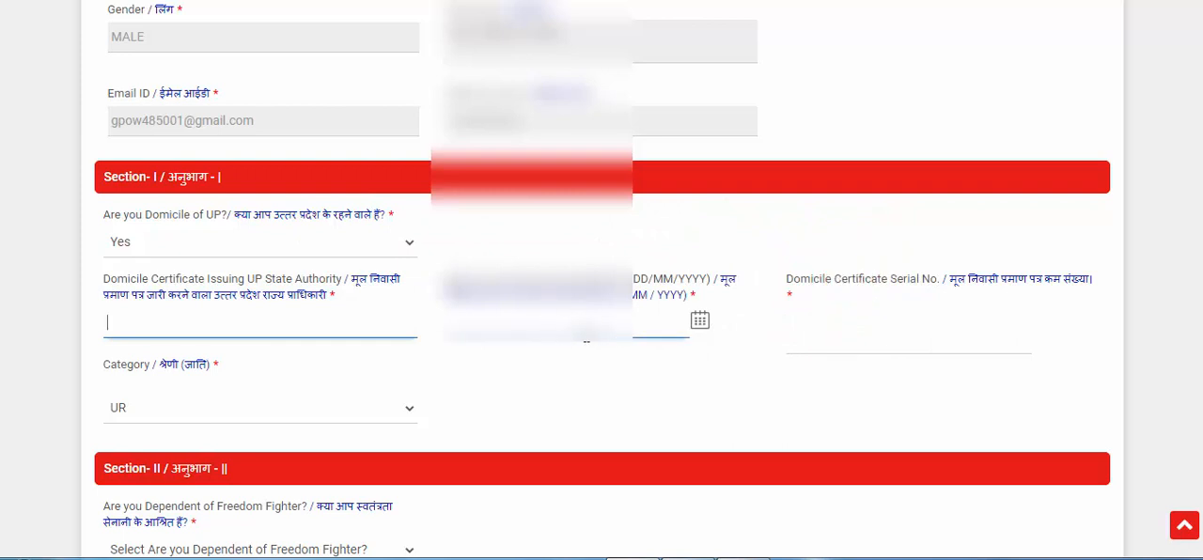
{"action": "left_click", "coordinate": [888, 349]}
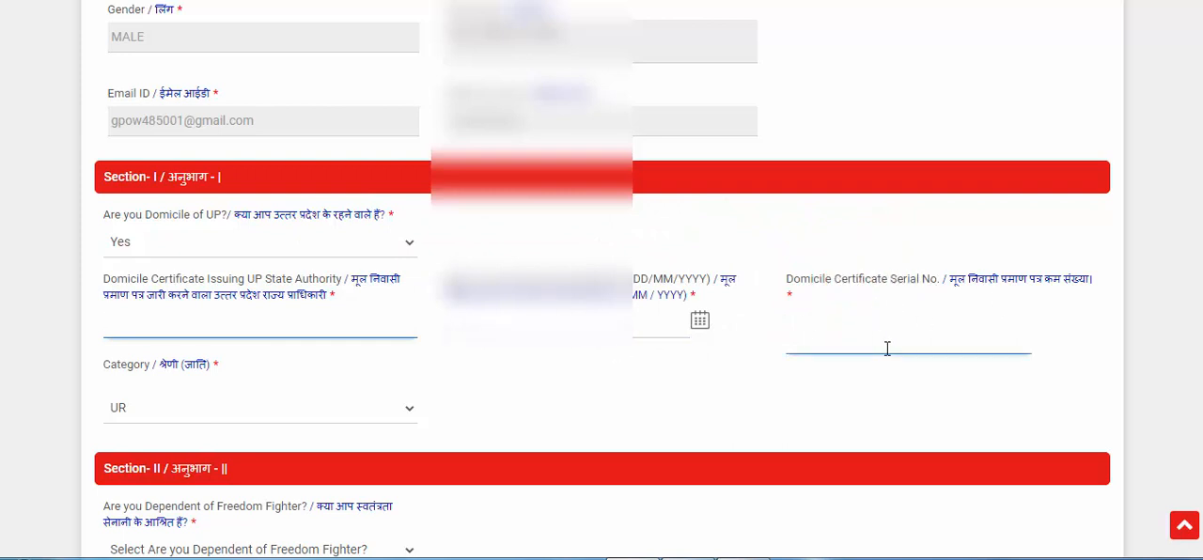
{"action": "left_click", "coordinate": [261, 414]}
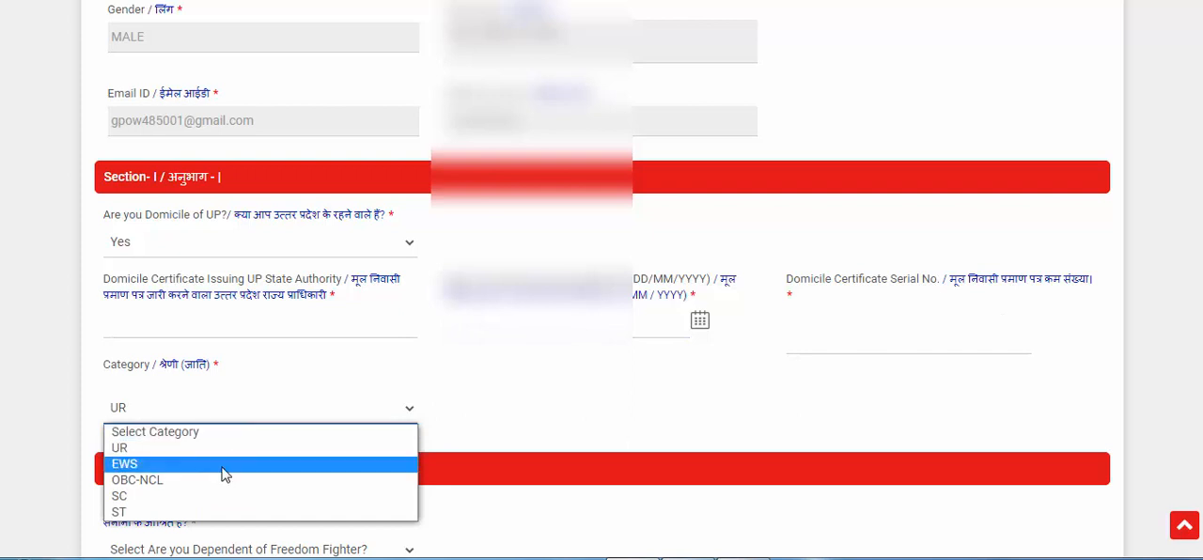
{"action": "left_click", "coordinate": [272, 372]}
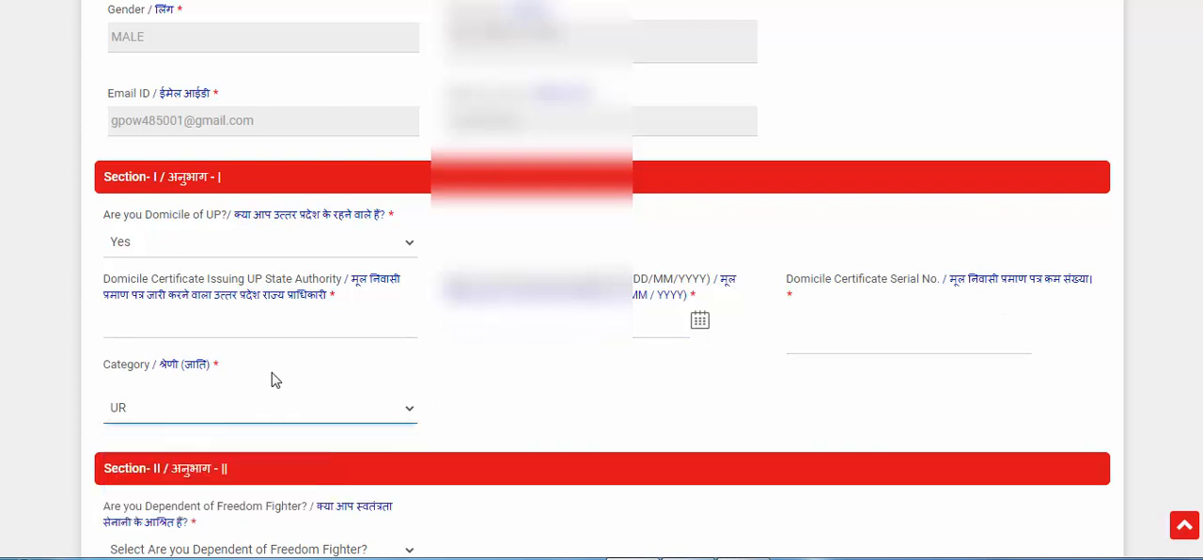
{"action": "left_click", "coordinate": [227, 245]}
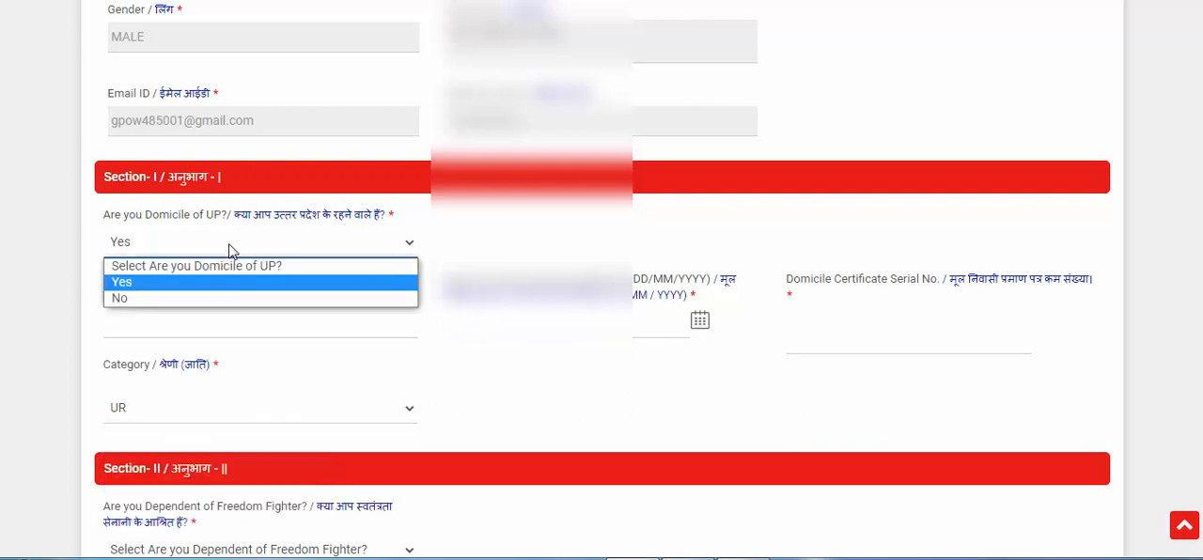
{"action": "left_click", "coordinate": [196, 299]}
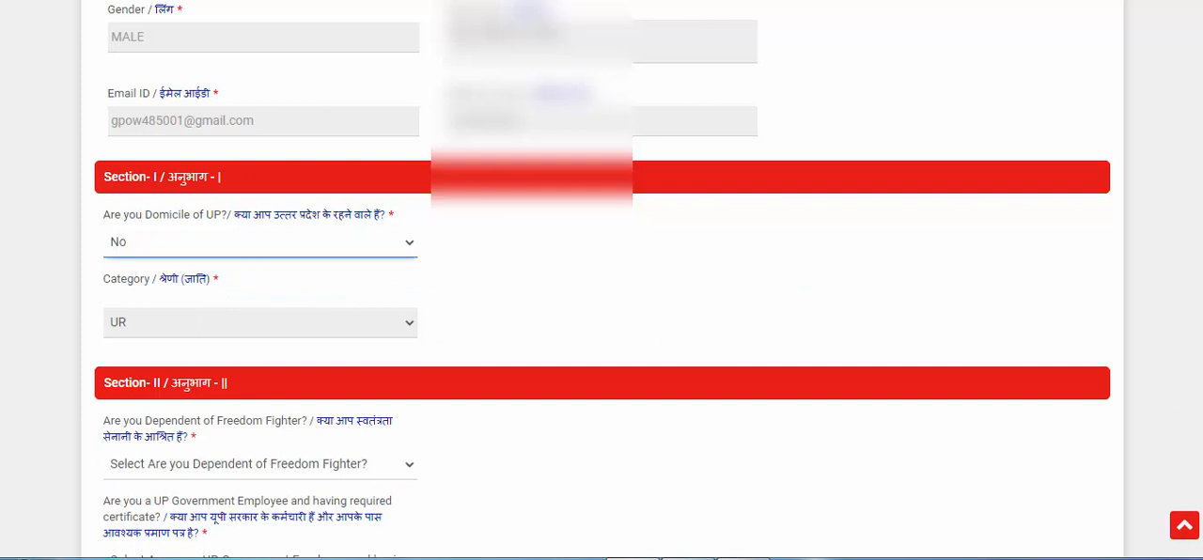
Answer No in Section II to being a dependent of a freedom fighter and to being a UP Government employee.
{"action": "scroll", "coordinate": [601, 282], "scroll_direction": "down", "scroll_amount": 3}
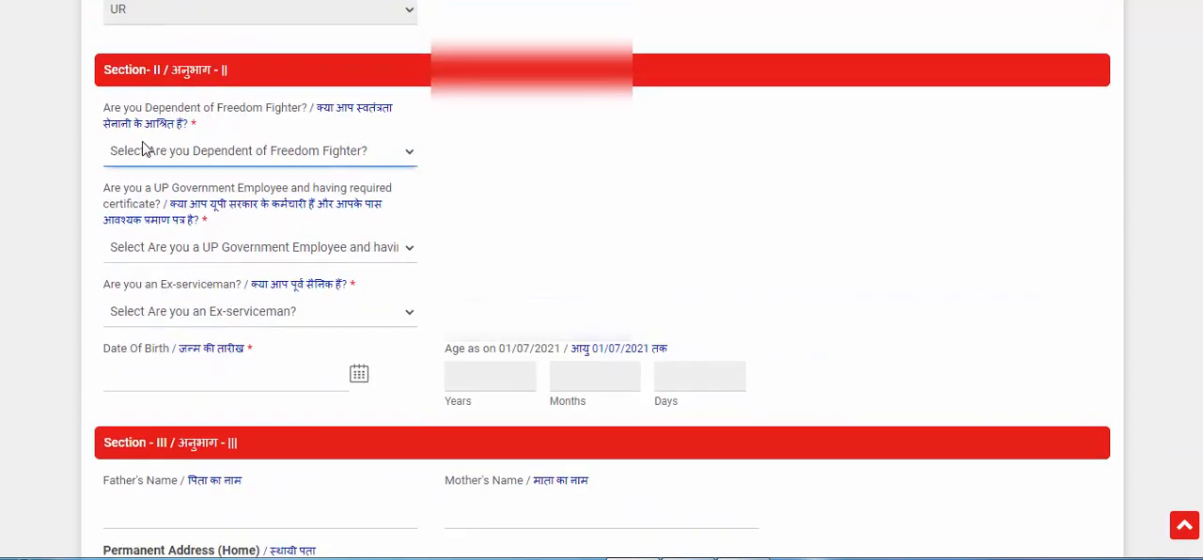
{"action": "left_click", "coordinate": [180, 150]}
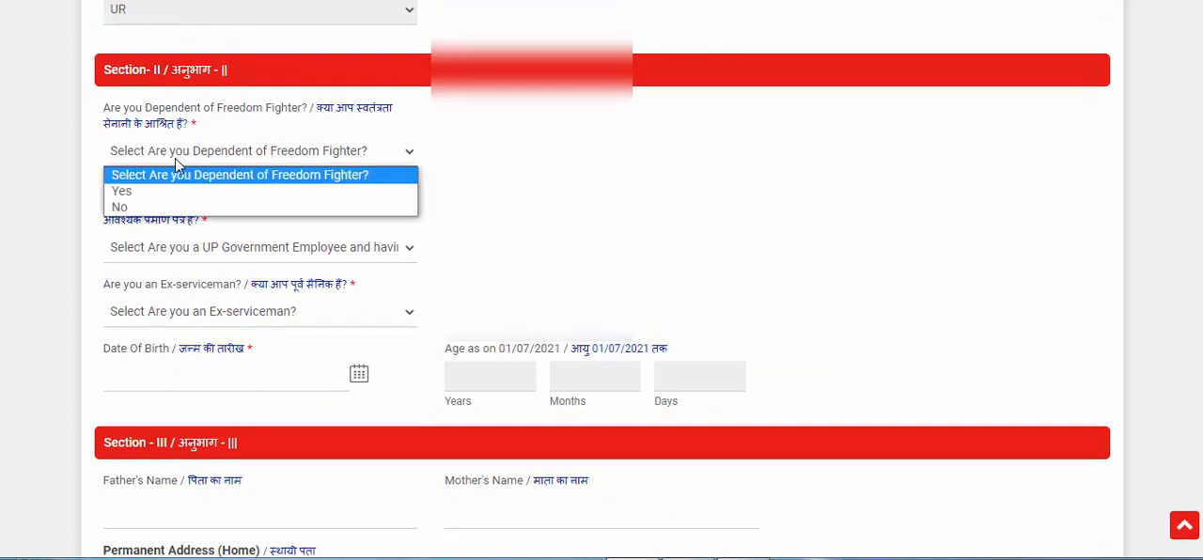
{"action": "left_click", "coordinate": [143, 206]}
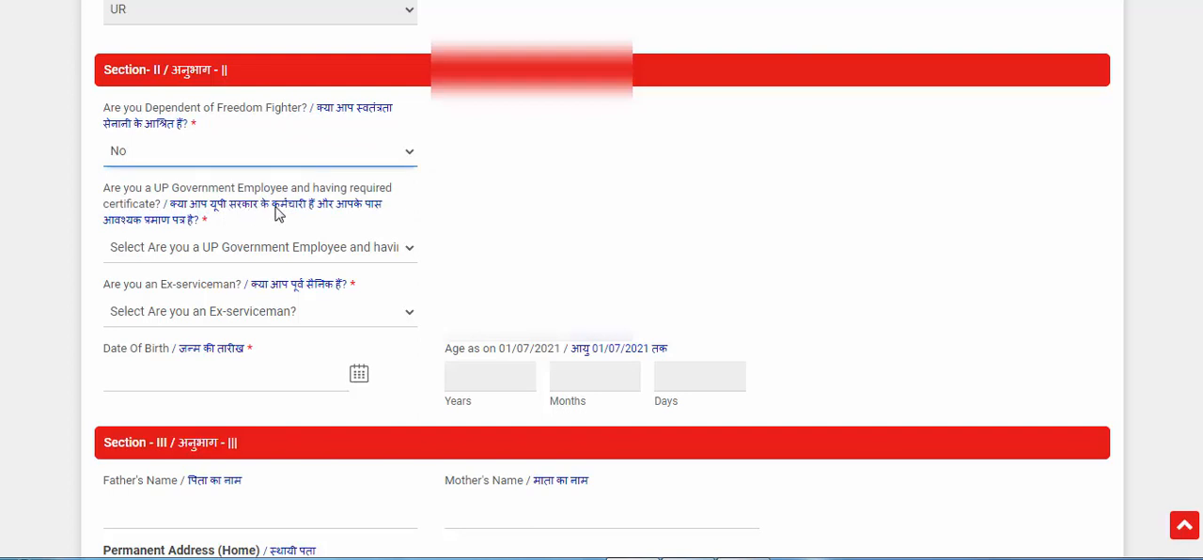
{"action": "left_click", "coordinate": [188, 260]}
{"action": "left_click", "coordinate": [174, 308]}
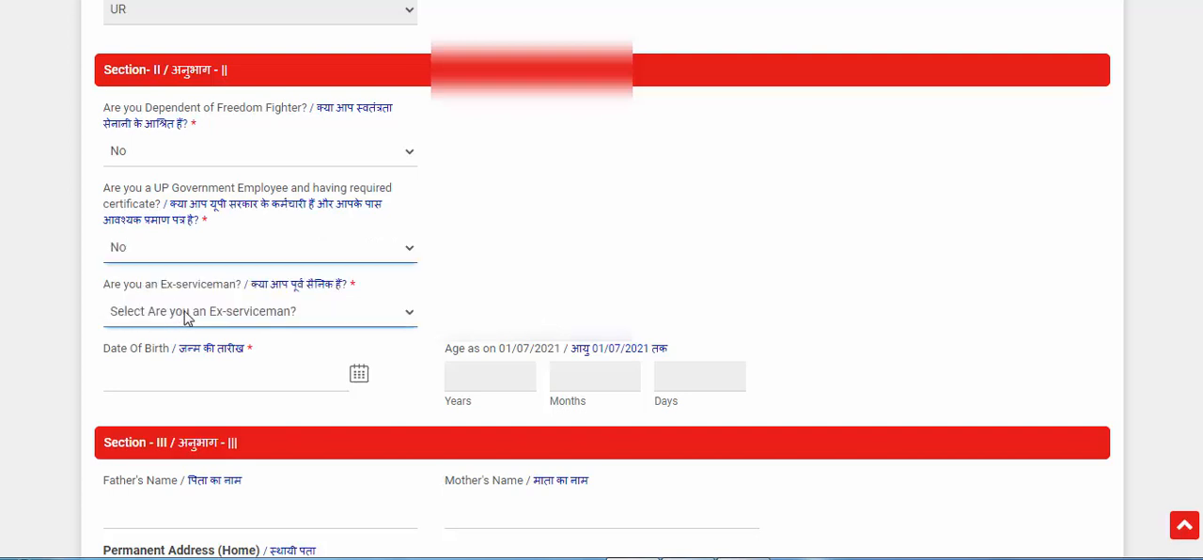
Answer No to "Are you an Ex-serviceman?" in Section II and pick the applicant's date of birth.
{"action": "left_click", "coordinate": [186, 317]}
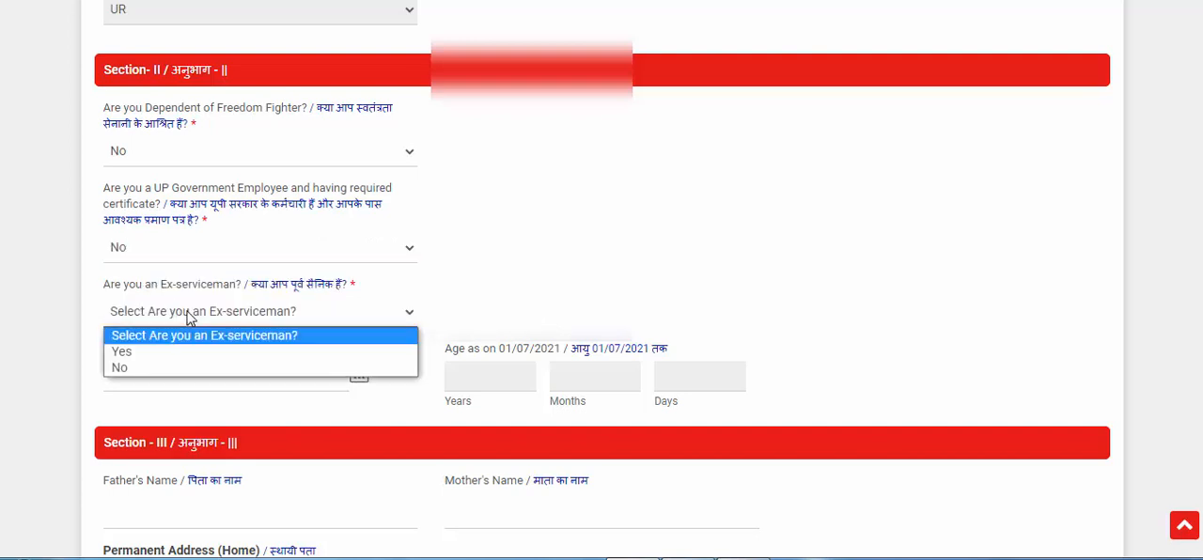
{"action": "left_click", "coordinate": [172, 367]}
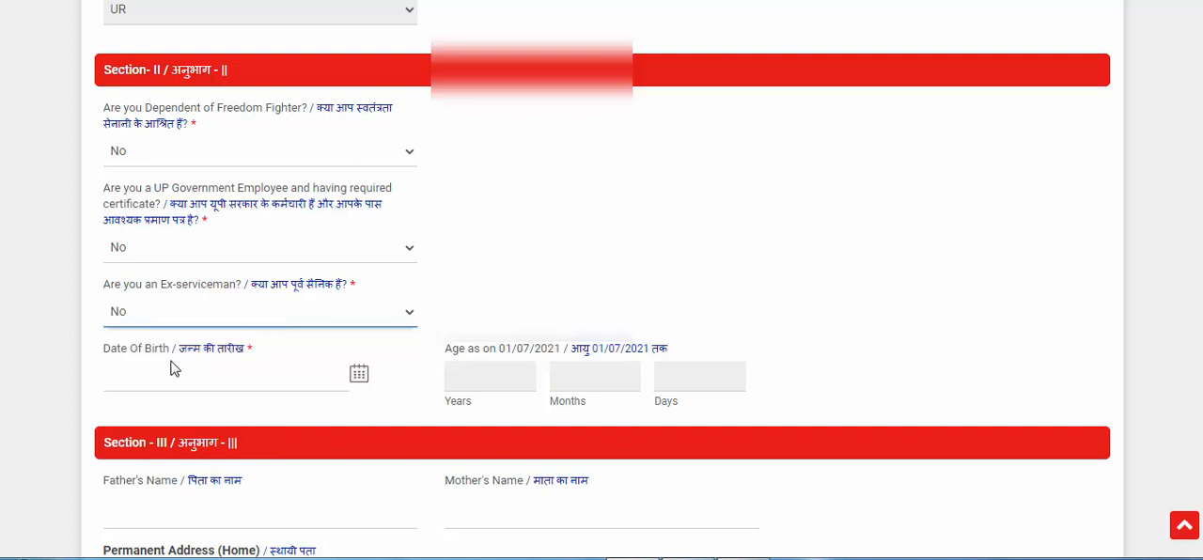
{"action": "left_click", "coordinate": [216, 384]}
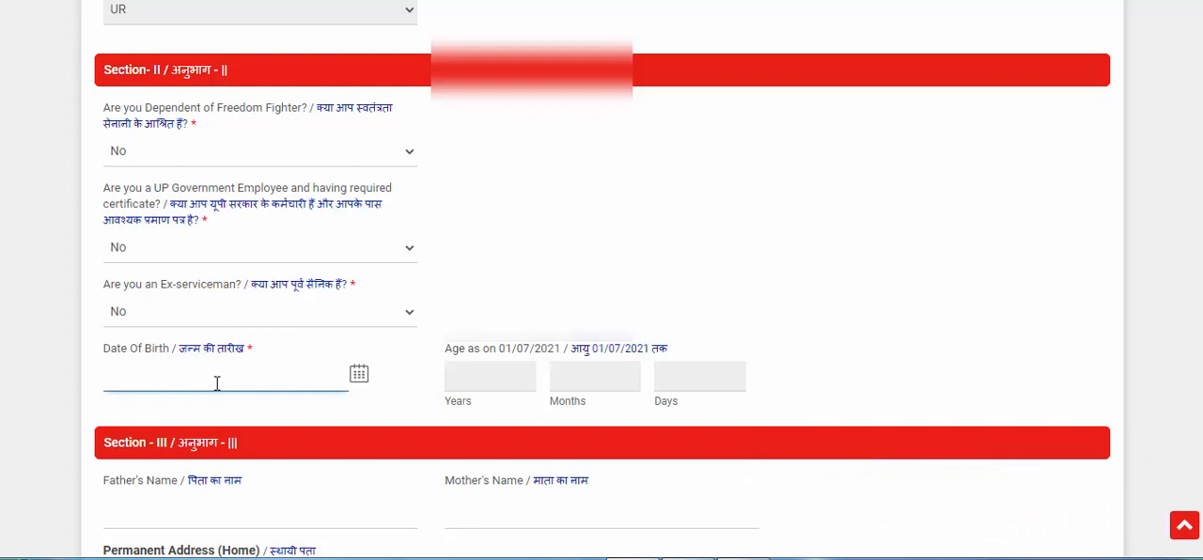
{"action": "left_click", "coordinate": [360, 376]}
{"action": "left_click", "coordinate": [251, 178]}
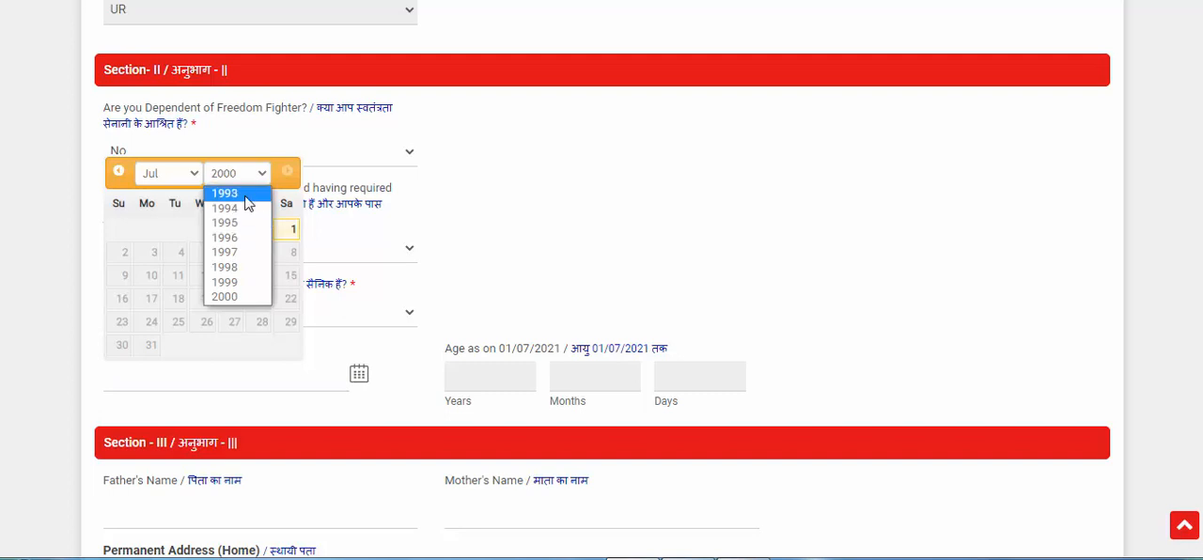
{"action": "left_click", "coordinate": [245, 197]}
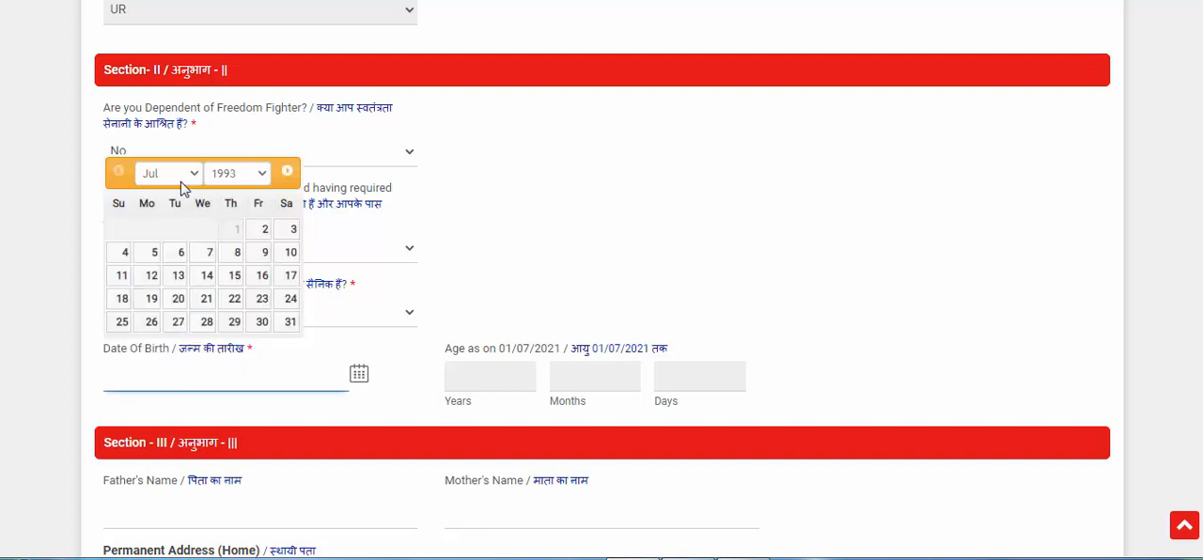
{"action": "left_click", "coordinate": [179, 180]}
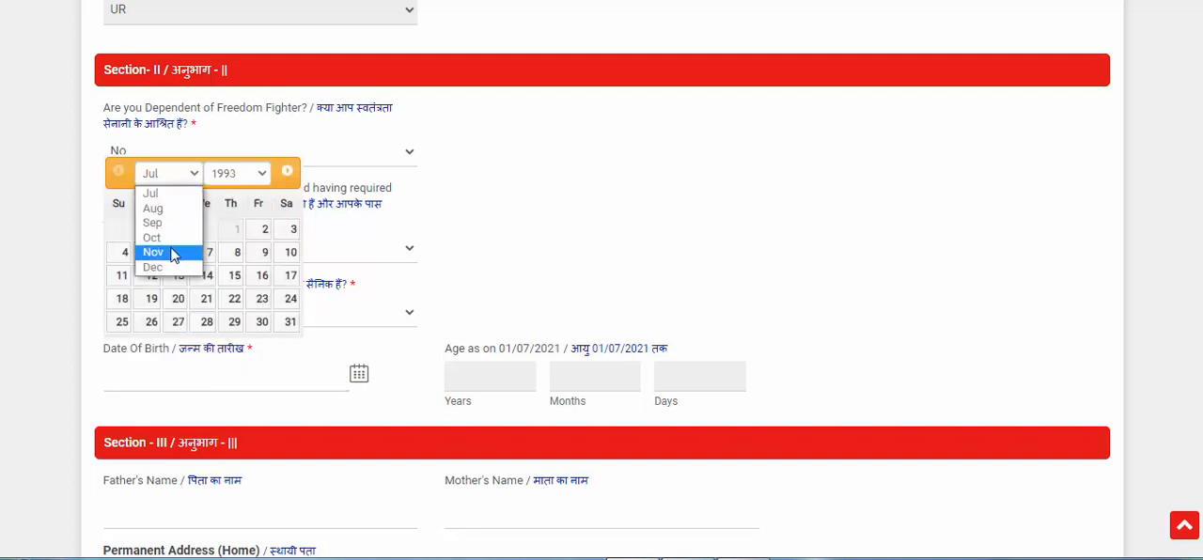
{"action": "left_click", "coordinate": [153, 194]}
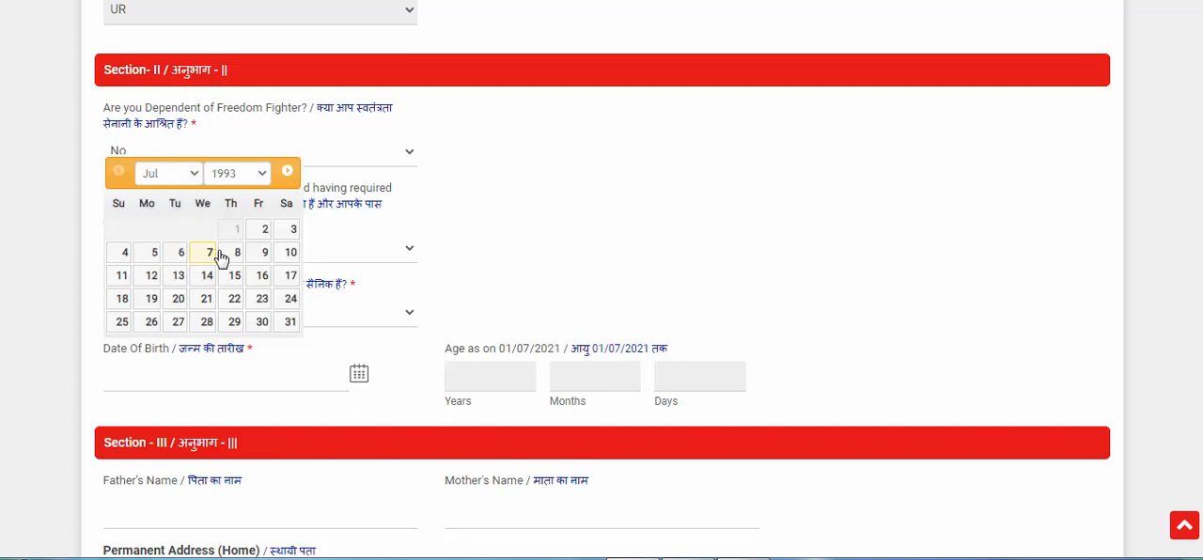
{"action": "left_click", "coordinate": [236, 277]}
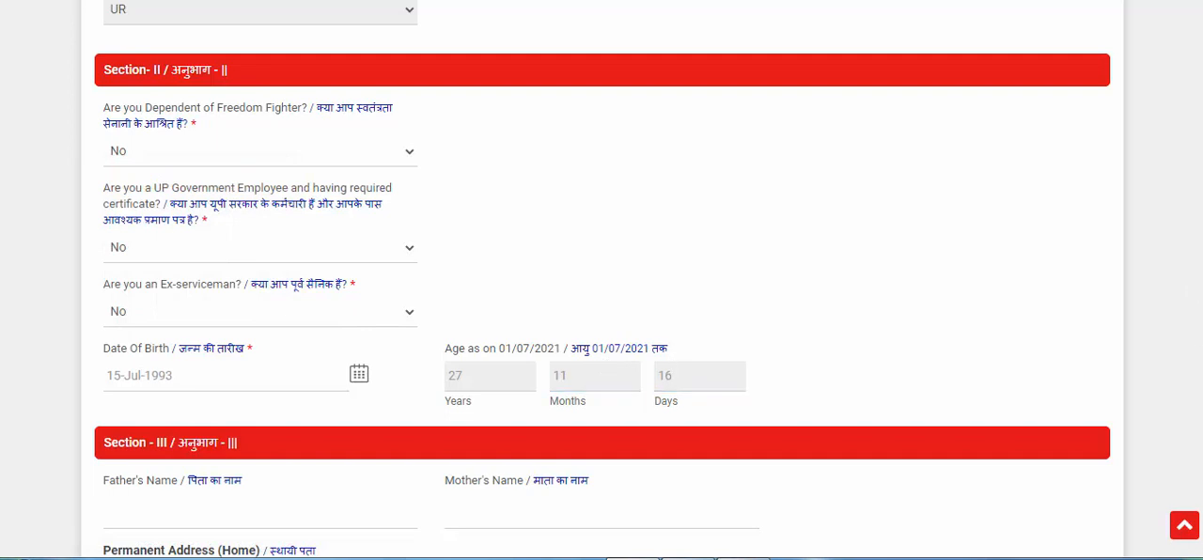
Fill in Section III with both parents' names and the permanent address, and mark the correspondence address as Same as Permanent Address.
{"action": "scroll", "coordinate": [1195, 340], "scroll_direction": "down", "scroll_amount": 5}
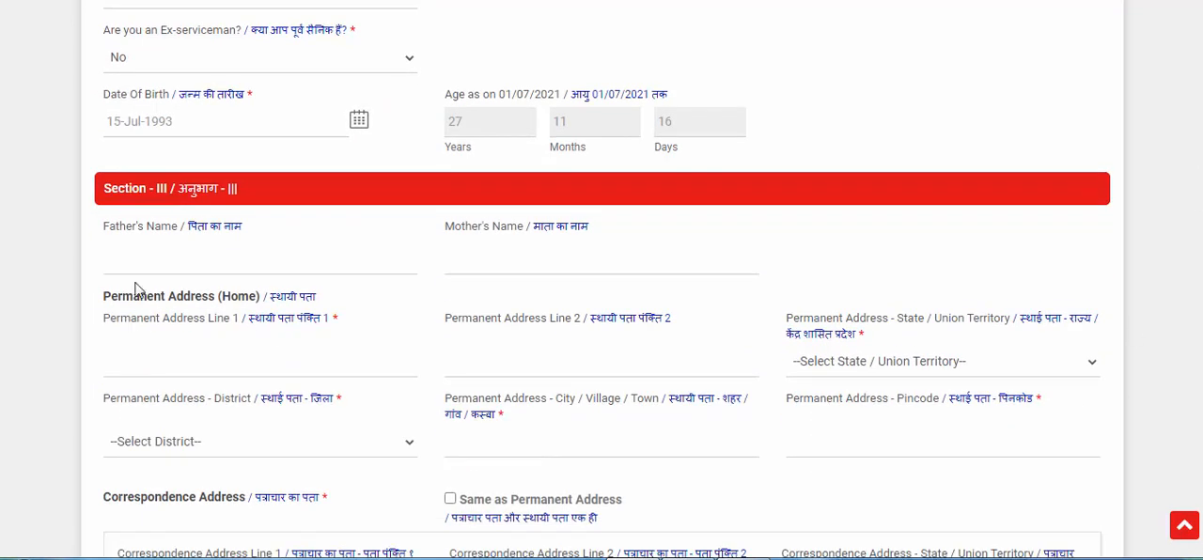
{"action": "left_click", "coordinate": [141, 265]}
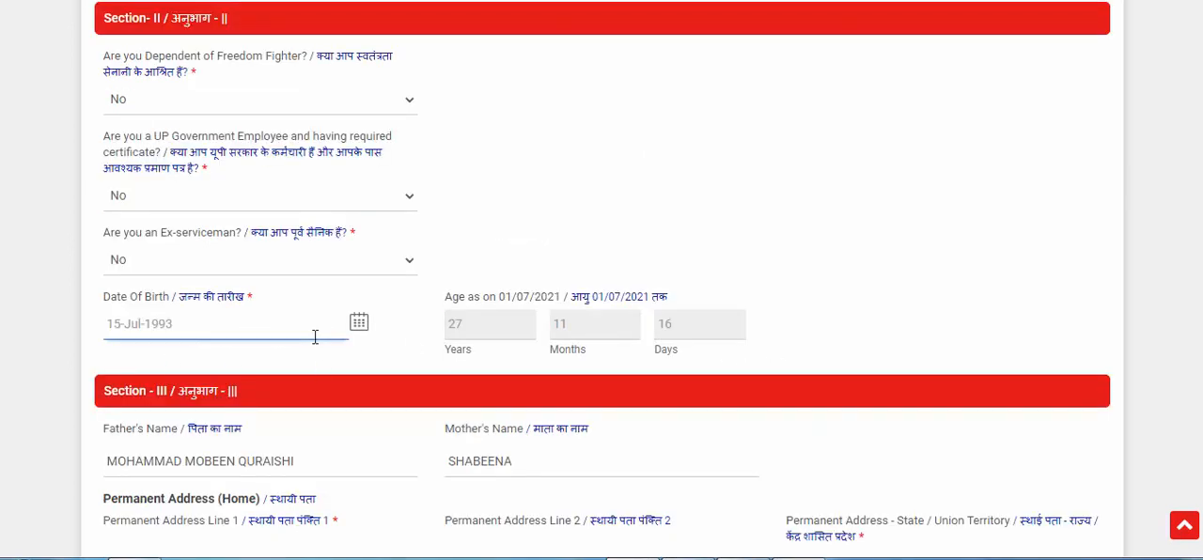
{"action": "left_click", "coordinate": [177, 451]}
{"action": "scroll", "coordinate": [613, 302], "scroll_direction": "down", "scroll_amount": 1}
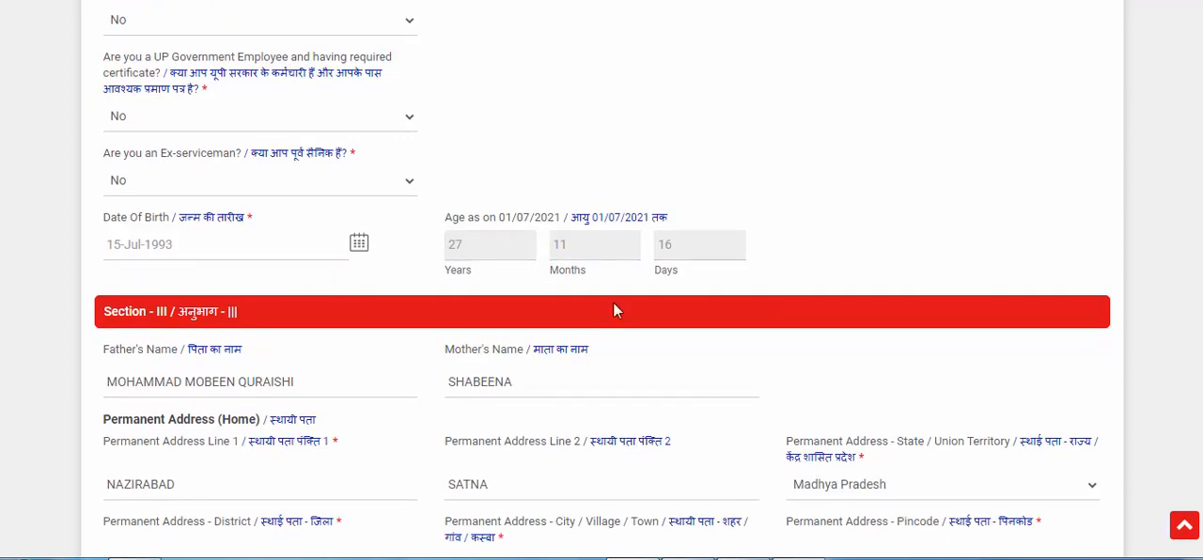
{"action": "left_click_drag", "start_coordinate": [191, 349], "coordinate": [273, 362]}
{"action": "left_click_drag", "start_coordinate": [532, 350], "coordinate": [605, 361]}
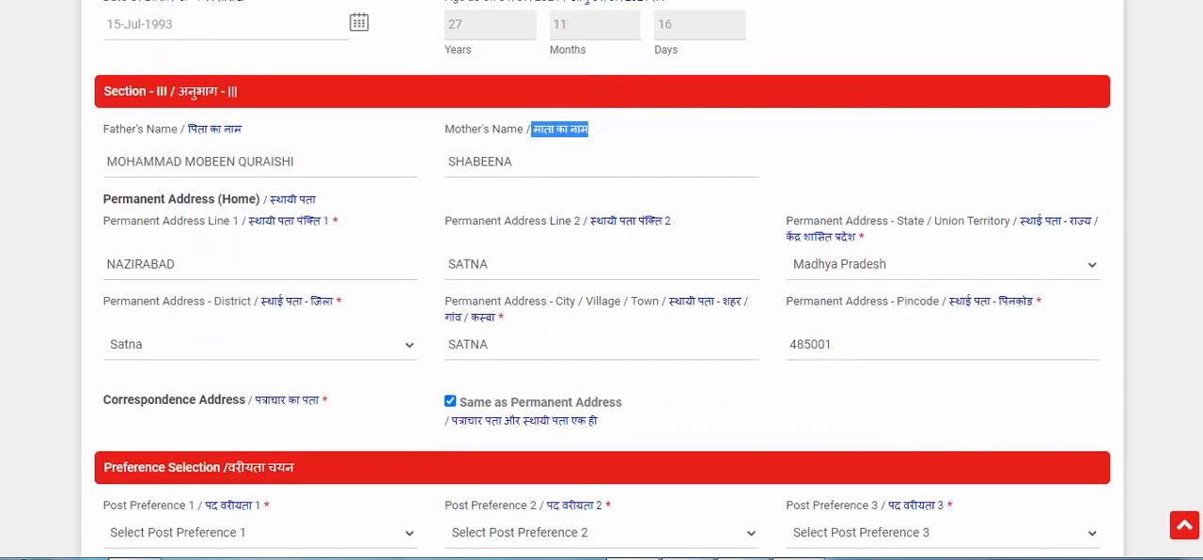
Set the post preferences 1 to 3 to SI - Civil Police, Platoon Commander and Fire Service Second Officer (FSSO).
{"action": "scroll", "coordinate": [602, 282], "scroll_direction": "down", "scroll_amount": 3}
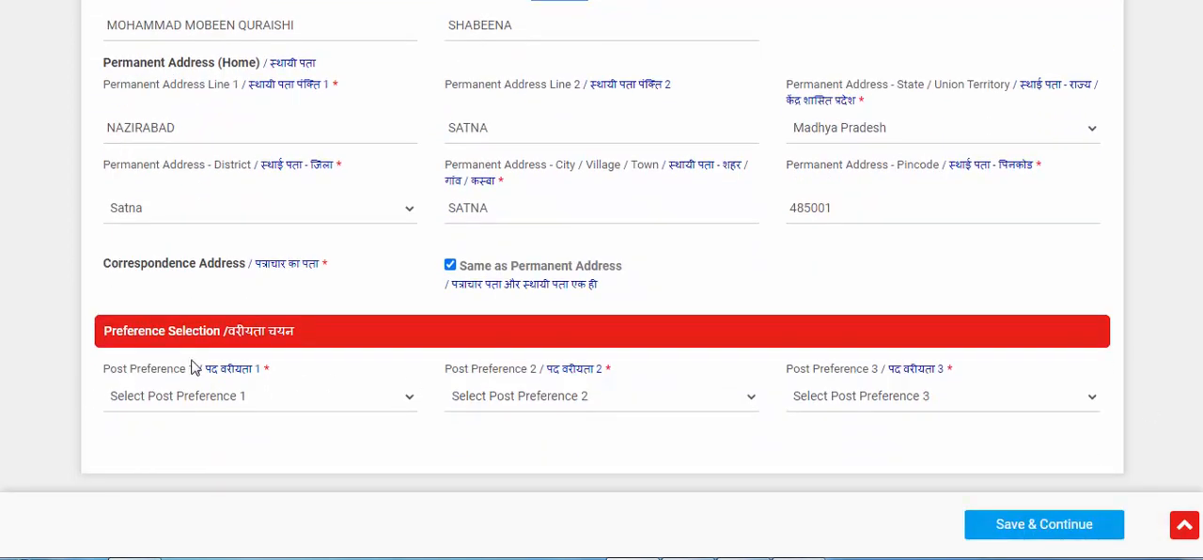
{"action": "left_click", "coordinate": [167, 404]}
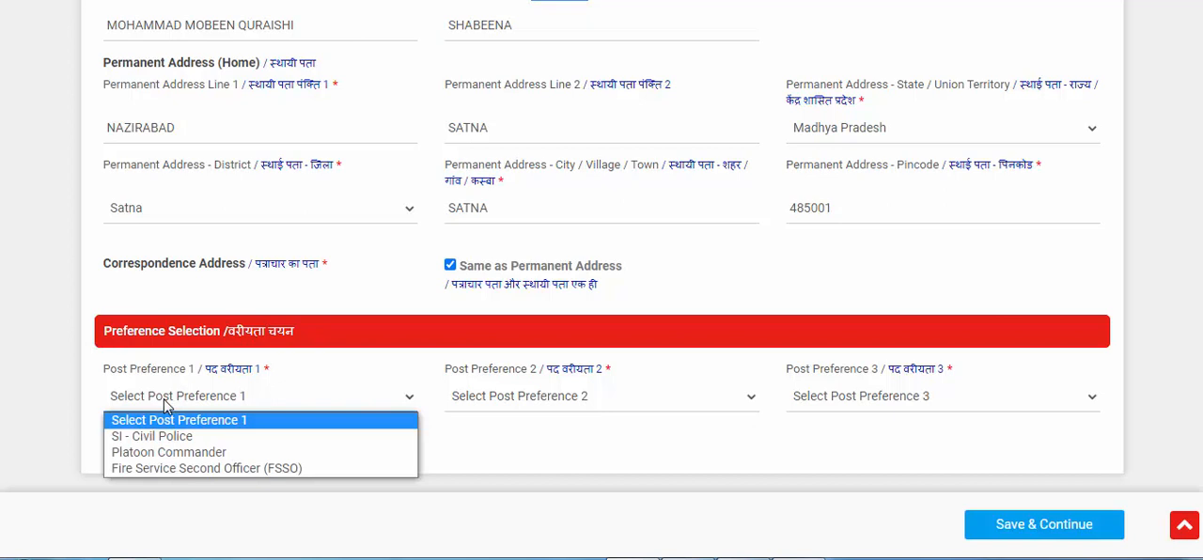
{"action": "left_click", "coordinate": [182, 443]}
{"action": "left_click", "coordinate": [499, 395]}
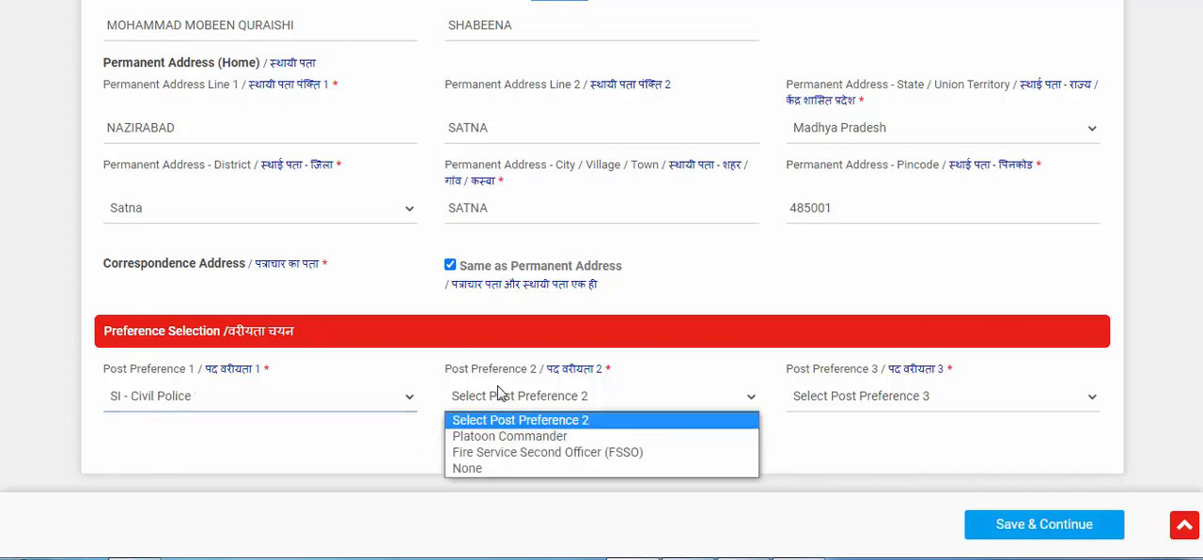
{"action": "left_click", "coordinate": [504, 438]}
{"action": "left_click", "coordinate": [837, 402]}
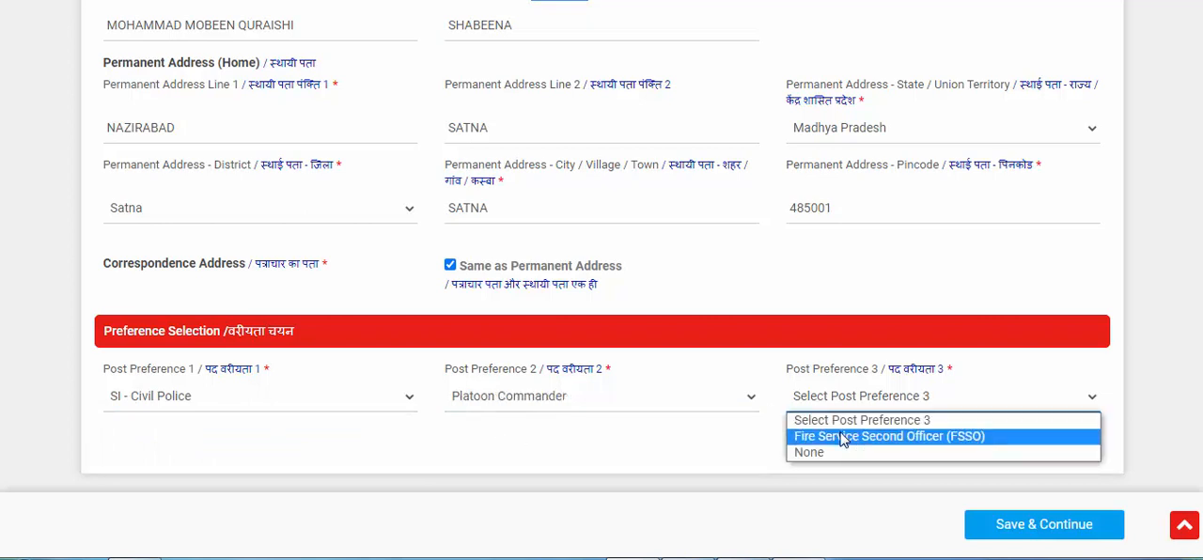
{"action": "left_click", "coordinate": [843, 440]}
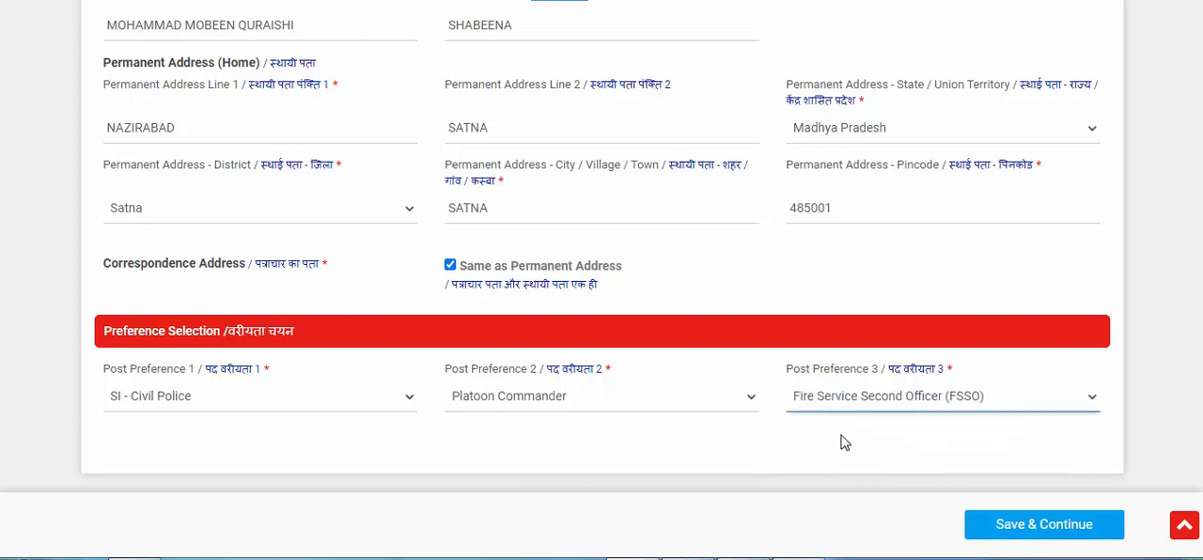
Review the completed Personal Details form, save it and continue to Educational Qualification.
{"action": "scroll", "coordinate": [1192, 230], "scroll_direction": "up", "scroll_amount": 8}
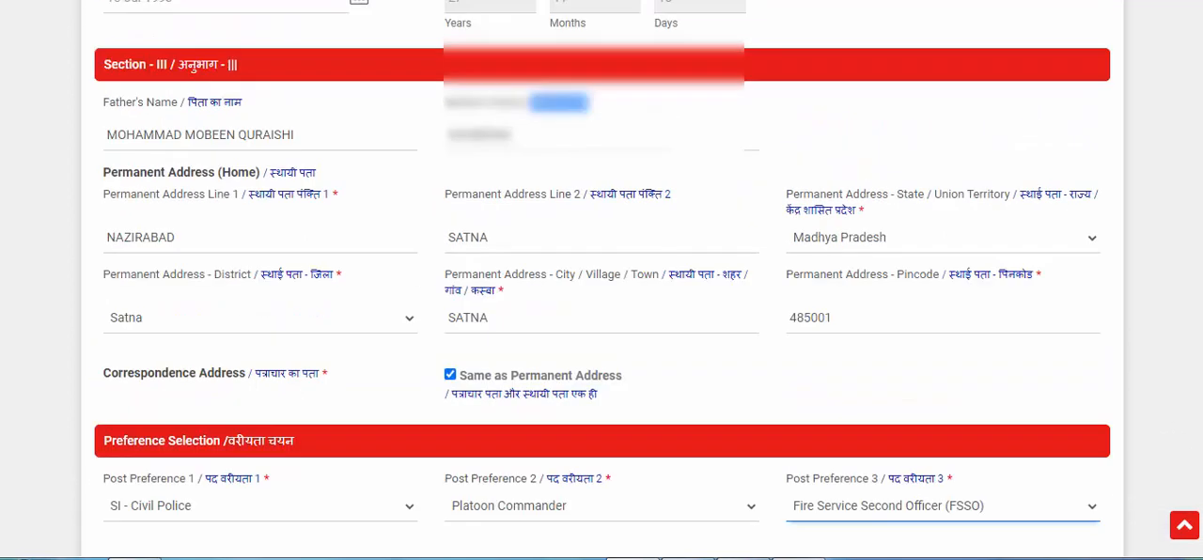
{"action": "scroll", "coordinate": [1195, 376], "scroll_direction": "down", "scroll_amount": 7}
{"action": "scroll", "coordinate": [1197, 467], "scroll_direction": "down", "scroll_amount": 1}
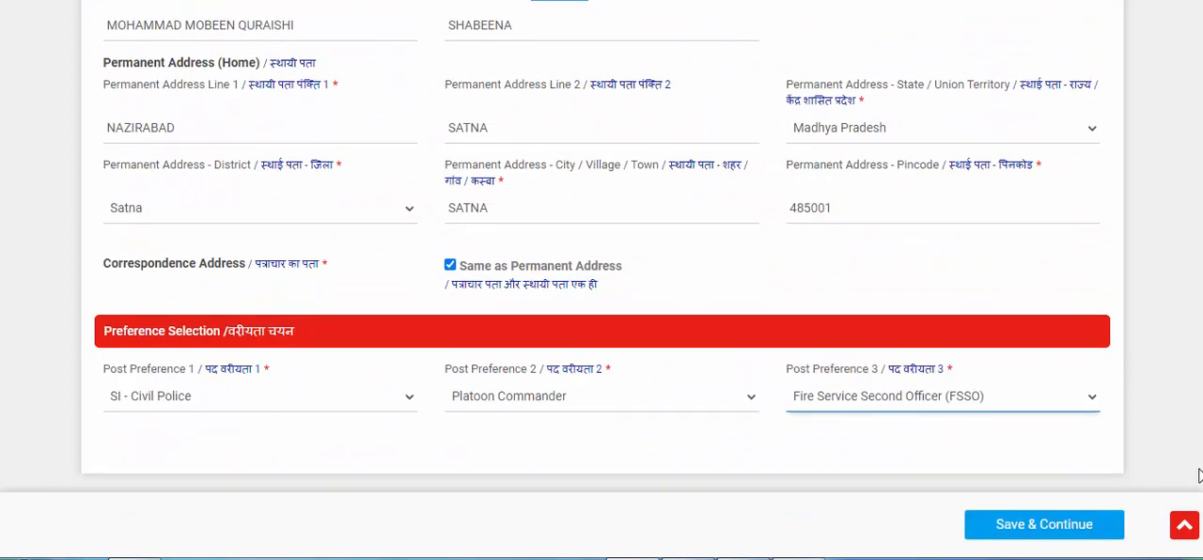
{"action": "left_click", "coordinate": [1081, 525]}
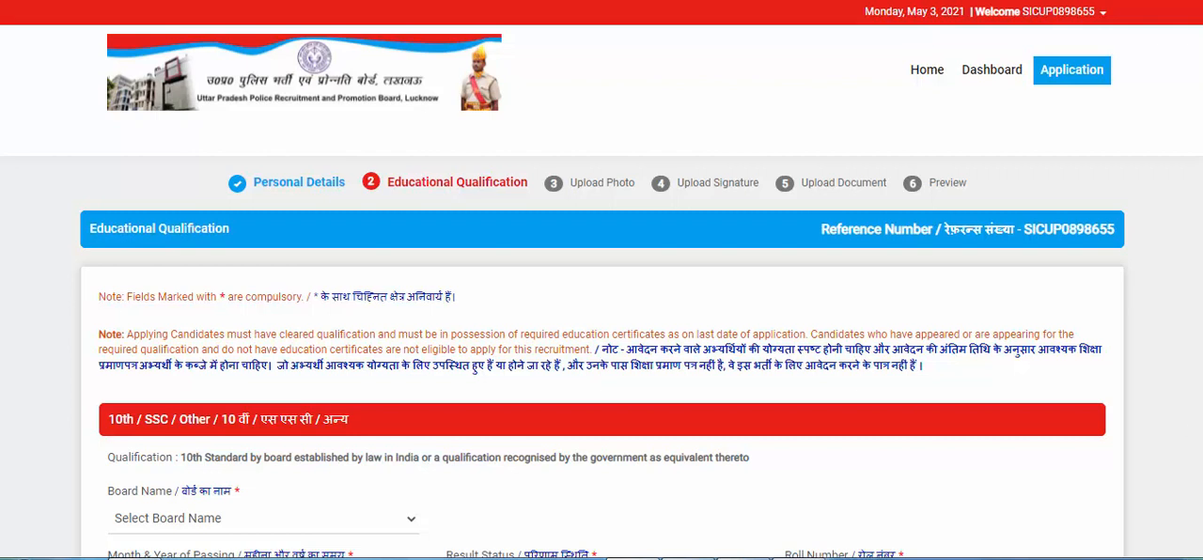
Set the 10th Board Name to "BOARD OF SECONDARY EDUCATION, MP, BHOPAL,GRAND TOTAL -500" and check the grand total on the scanned marksheet.
{"action": "scroll", "coordinate": [601, 280], "scroll_direction": "down", "scroll_amount": 3}
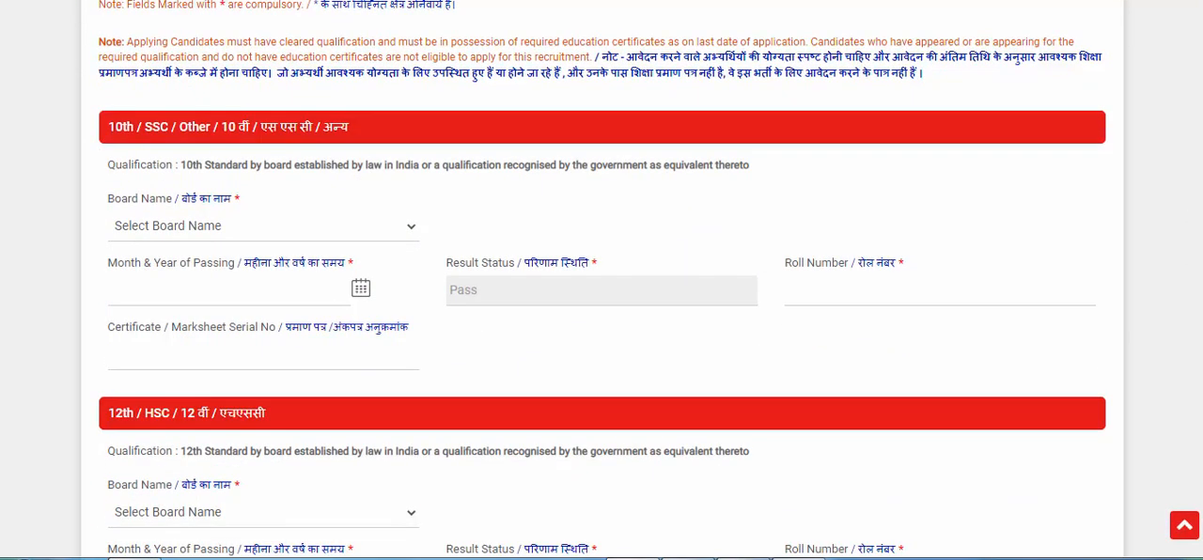
{"action": "scroll", "coordinate": [602, 280], "scroll_direction": "down", "scroll_amount": 1}
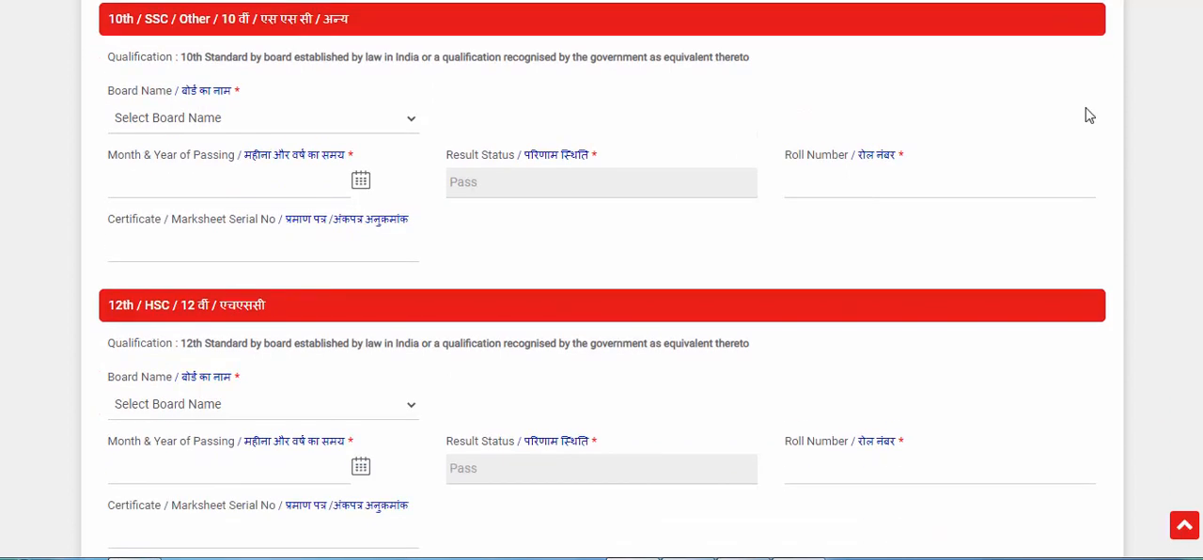
{"action": "left_click", "coordinate": [212, 126]}
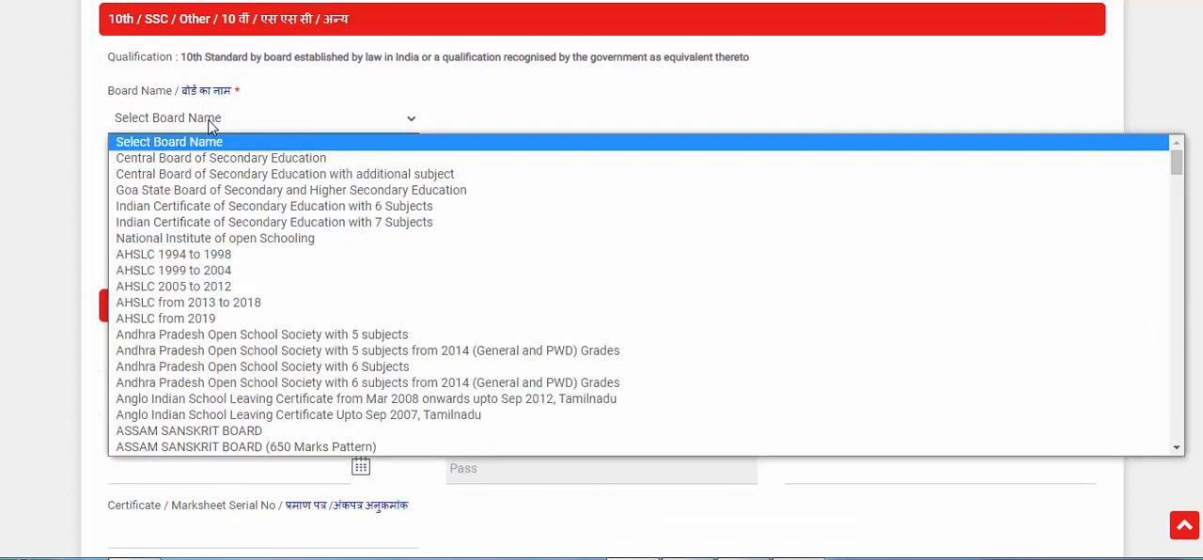
{"action": "key", "text": "m"}
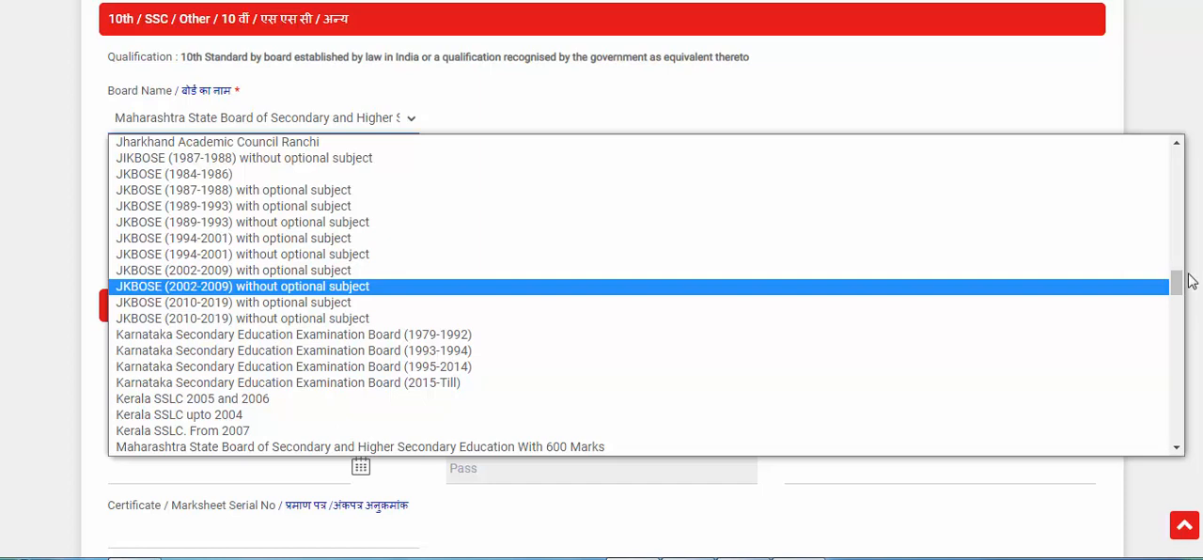
{"action": "left_click_drag", "start_coordinate": [1175, 281], "coordinate": [1178, 244]}
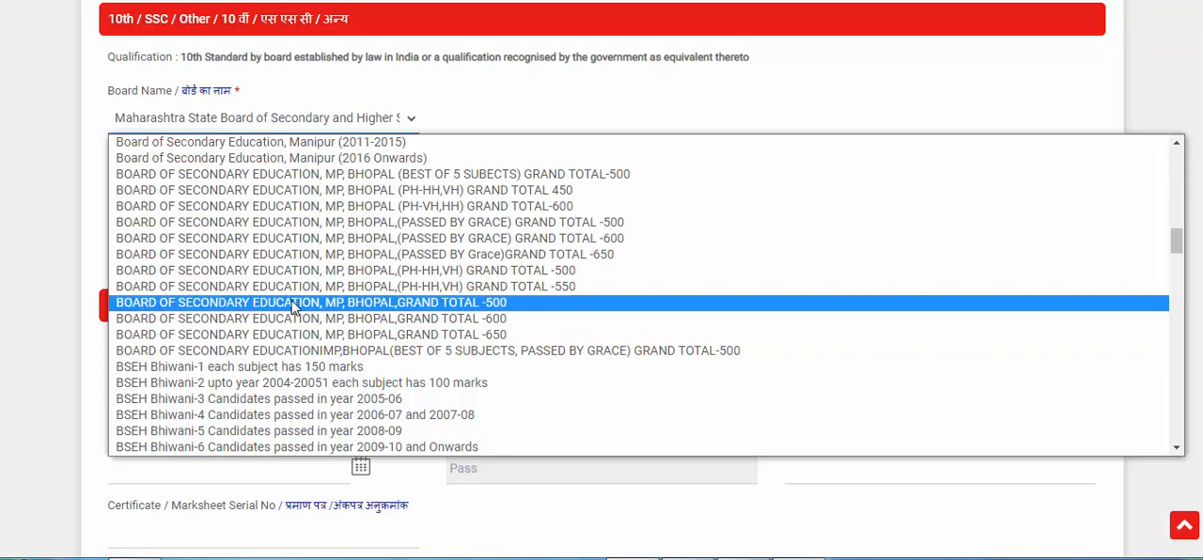
{"action": "left_click", "coordinate": [414, 303]}
{"action": "left_click", "coordinate": [797, 559]}
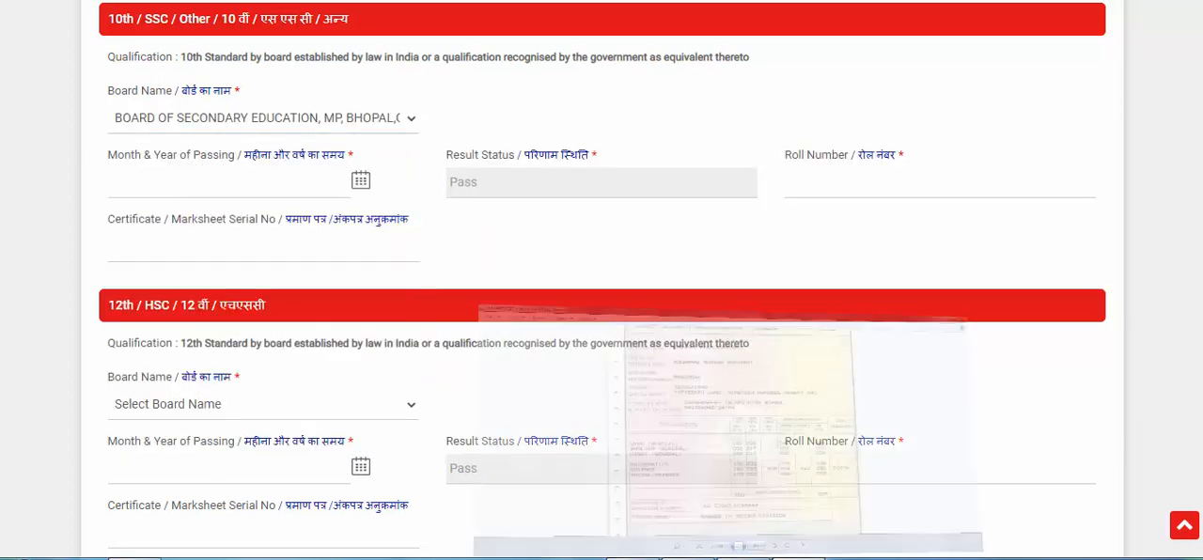
{"action": "left_click_drag", "start_coordinate": [616, 407], "coordinate": [627, 343]}
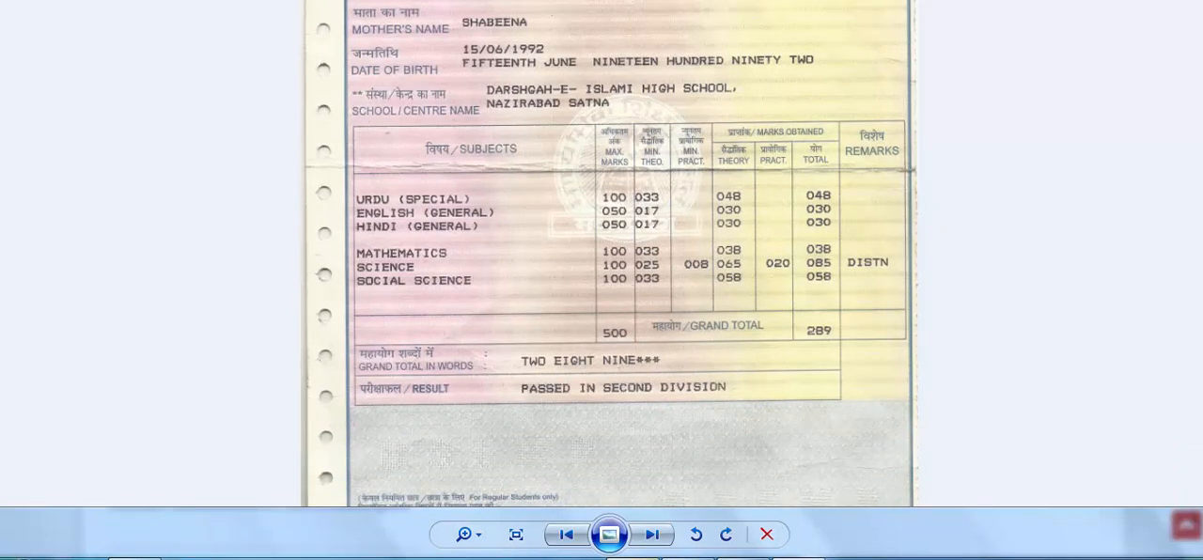
{"action": "left_click", "coordinate": [797, 558]}
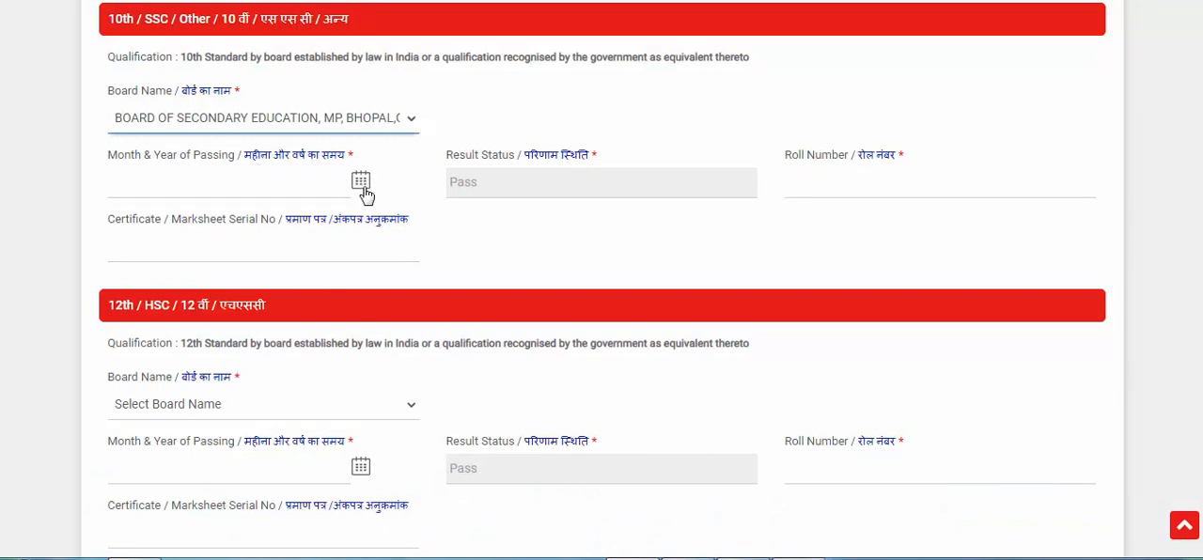
Consult the scanned 10th marksheet for its date and set the 10th Month & Year of Passing to June 2007.
{"action": "left_click", "coordinate": [798, 558]}
{"action": "mouse_move", "coordinate": [589, 432]}
{"action": "left_mouse_down"}
{"action": "mouse_move", "coordinate": [582, 380]}
{"action": "mouse_move", "coordinate": [550, 323]}
{"action": "left_mouse_up"}
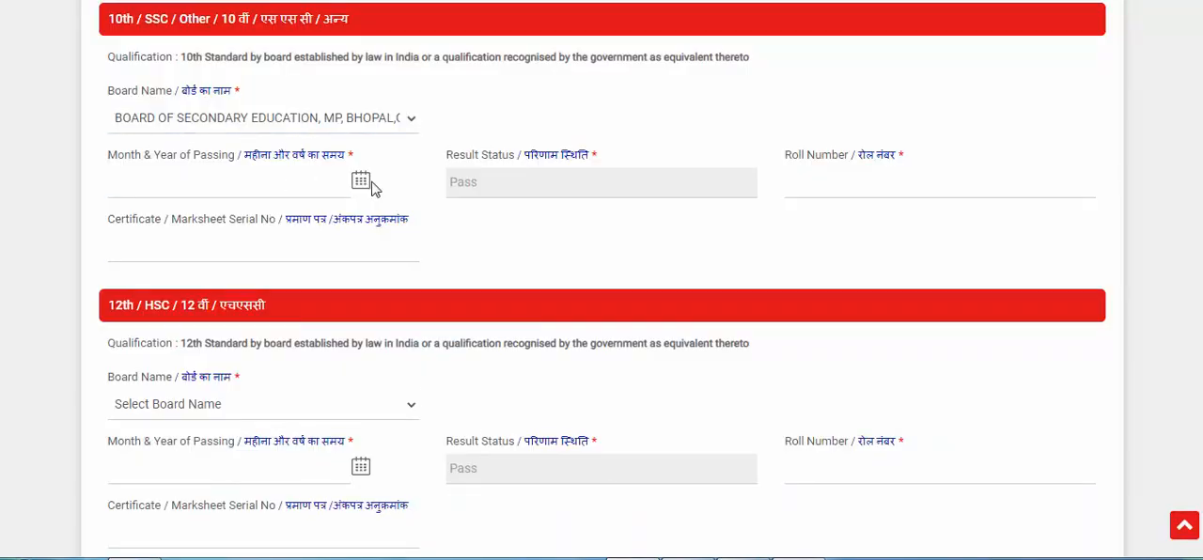
{"action": "left_click", "coordinate": [361, 182]}
{"action": "left_click", "coordinate": [262, 216]}
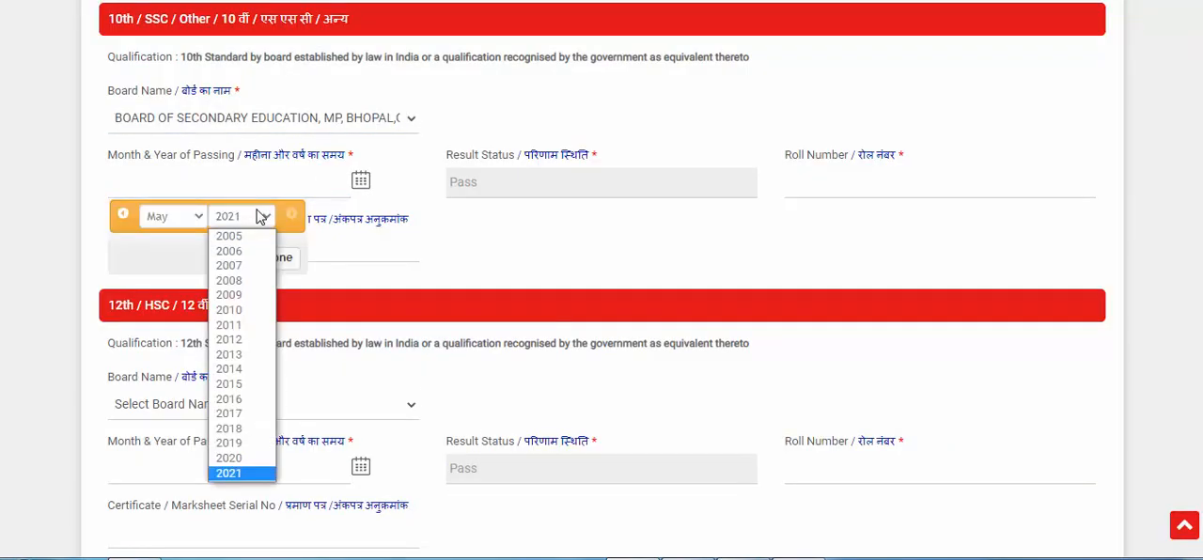
{"action": "left_click", "coordinate": [250, 271]}
{"action": "left_click", "coordinate": [186, 218]}
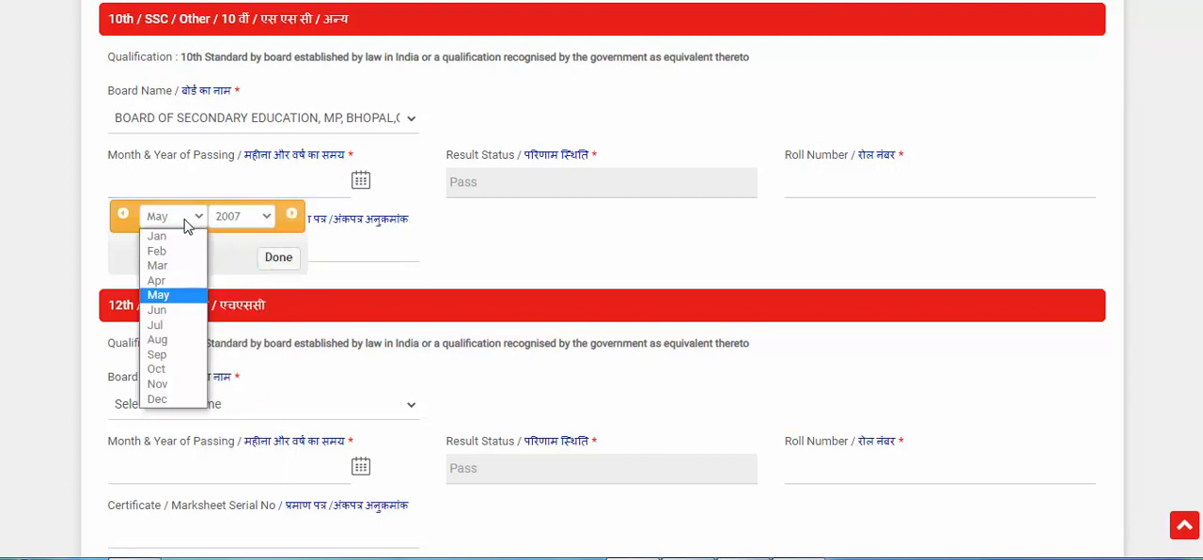
{"action": "left_click", "coordinate": [170, 311]}
{"action": "left_click", "coordinate": [278, 260]}
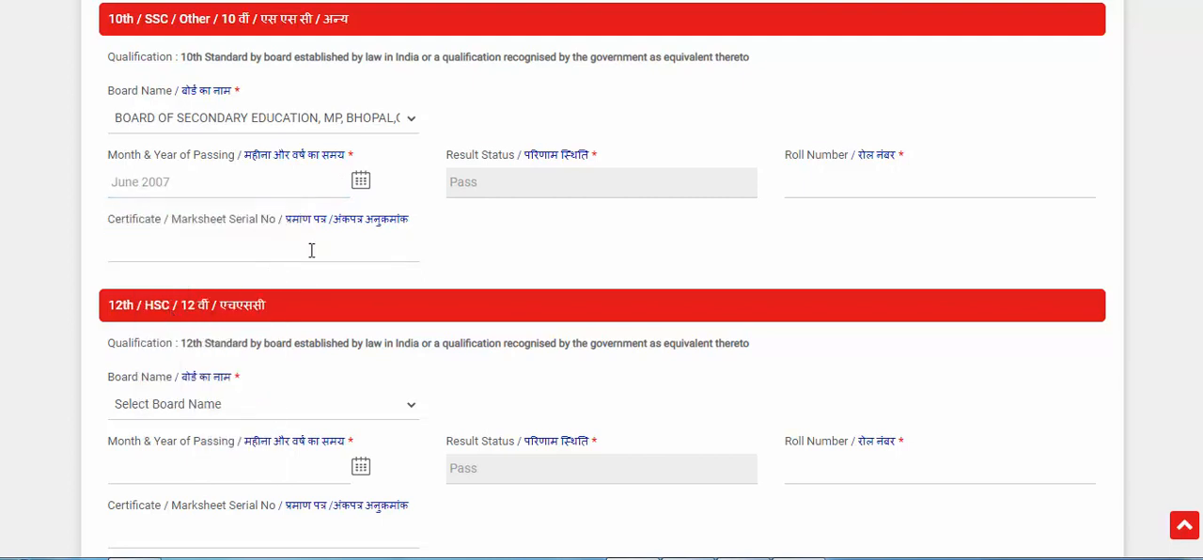
Consult the scanned 10th marksheet and enter the candidate's roll number in the 10th Roll Number field.
{"action": "left_click", "coordinate": [846, 169]}
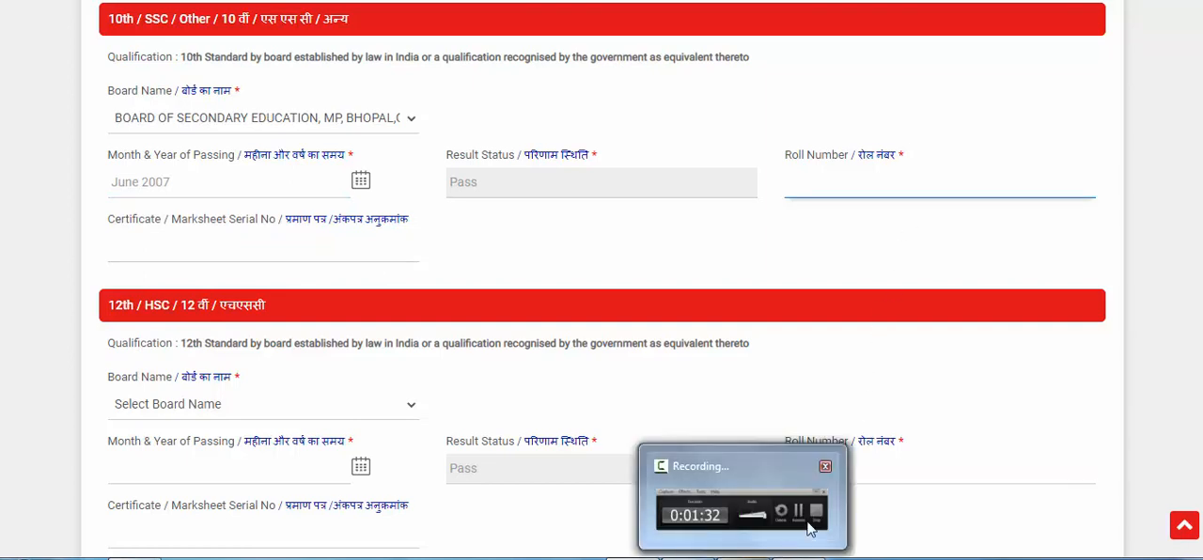
{"action": "left_click", "coordinate": [804, 480]}
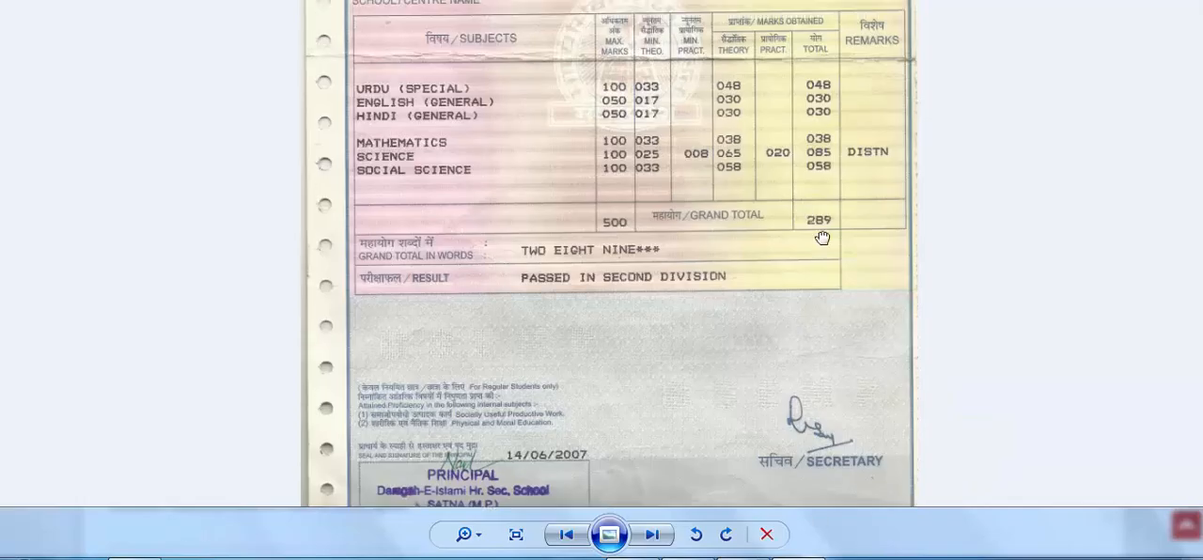
{"action": "scroll", "coordinate": [825, 239], "scroll_direction": "up", "scroll_amount": 5}
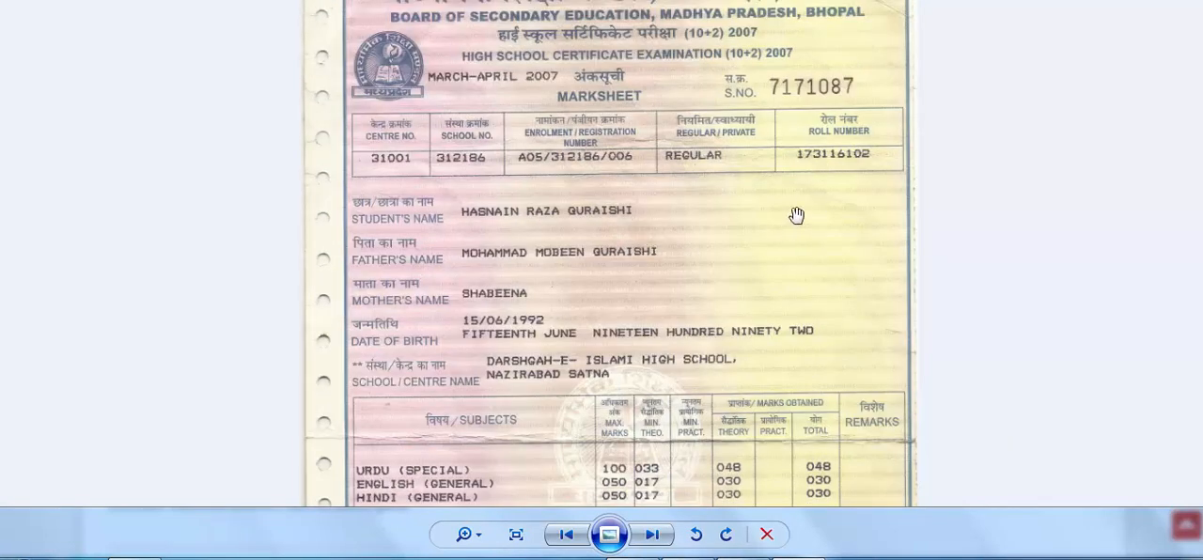
{"action": "key", "text": "alt+Tab"}
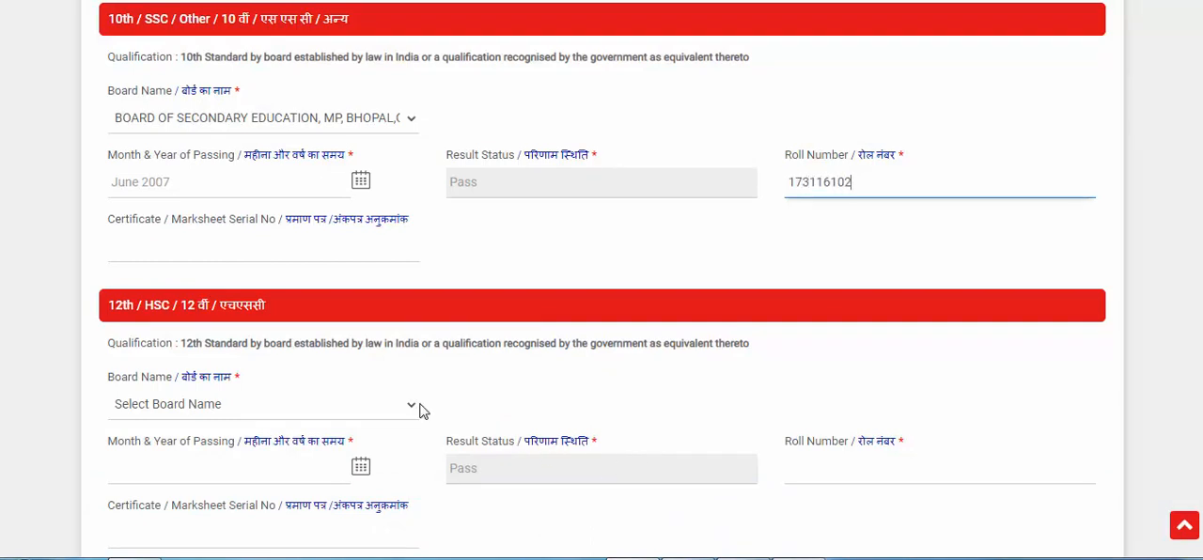
Set the 12th Board Name to "BOARD OF SECONDARY EDUCATION, MP, BHOPAL,GRAND TOTAL -500".
{"action": "left_click", "coordinate": [318, 401]}
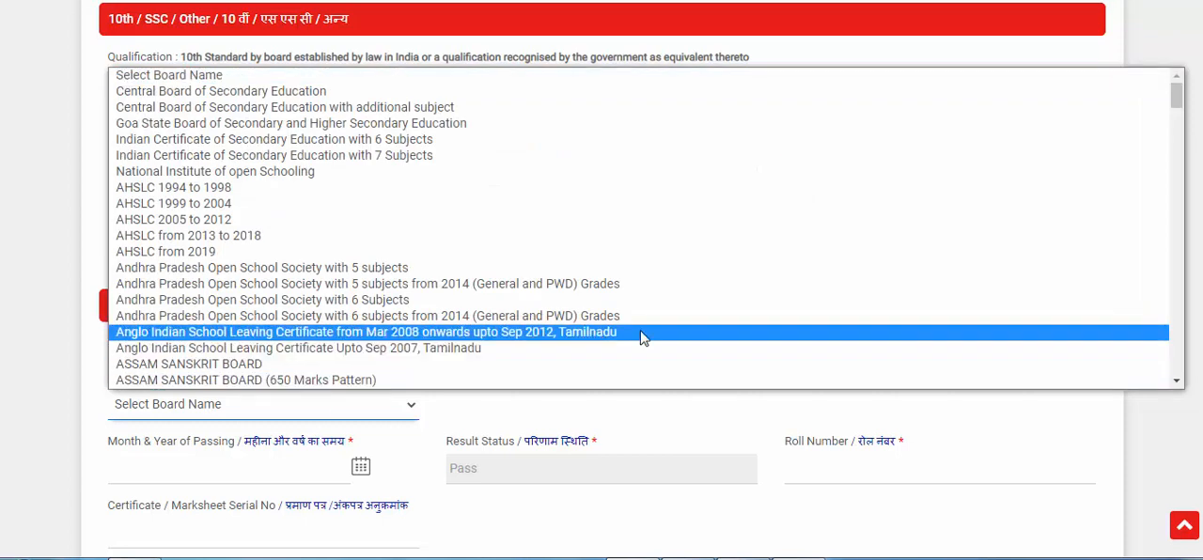
{"action": "left_click_drag", "start_coordinate": [1175, 94], "coordinate": [1175, 140]}
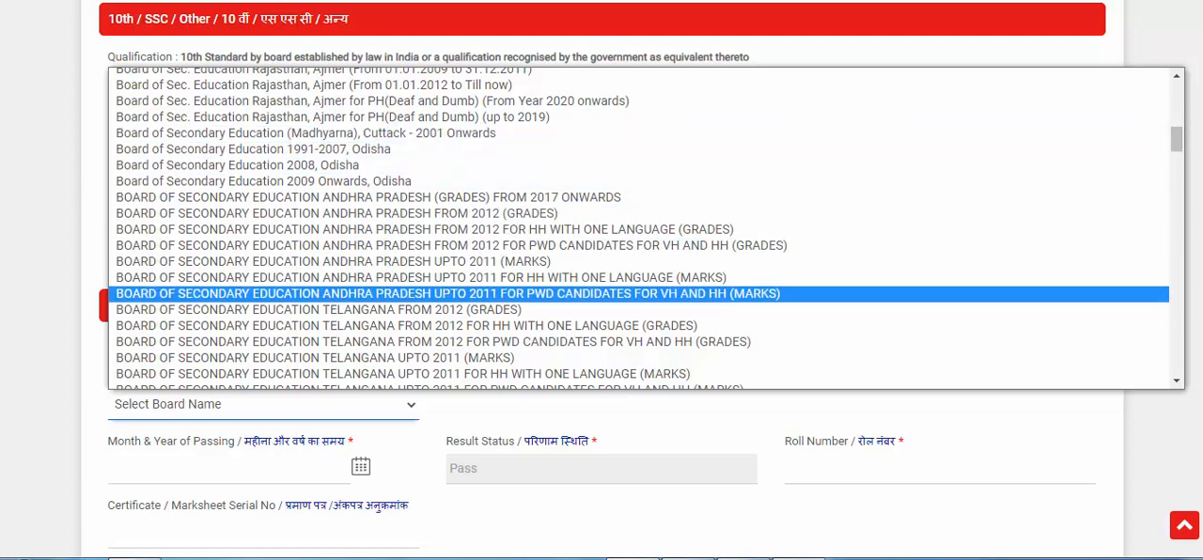
{"action": "left_click_drag", "start_coordinate": [1176, 381], "coordinate": [1176, 382]}
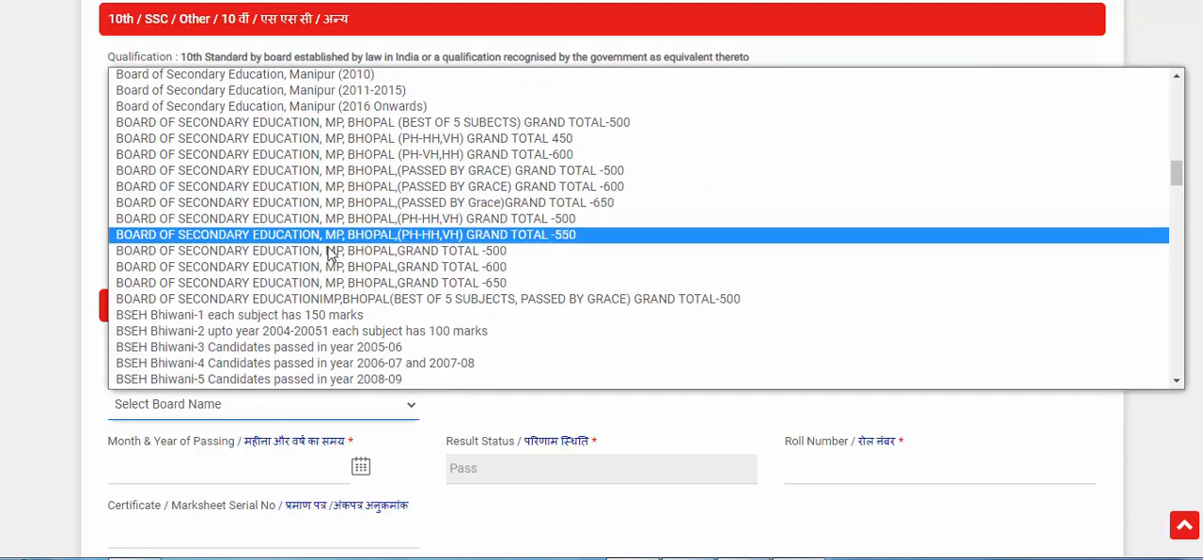
{"action": "left_click", "coordinate": [512, 252]}
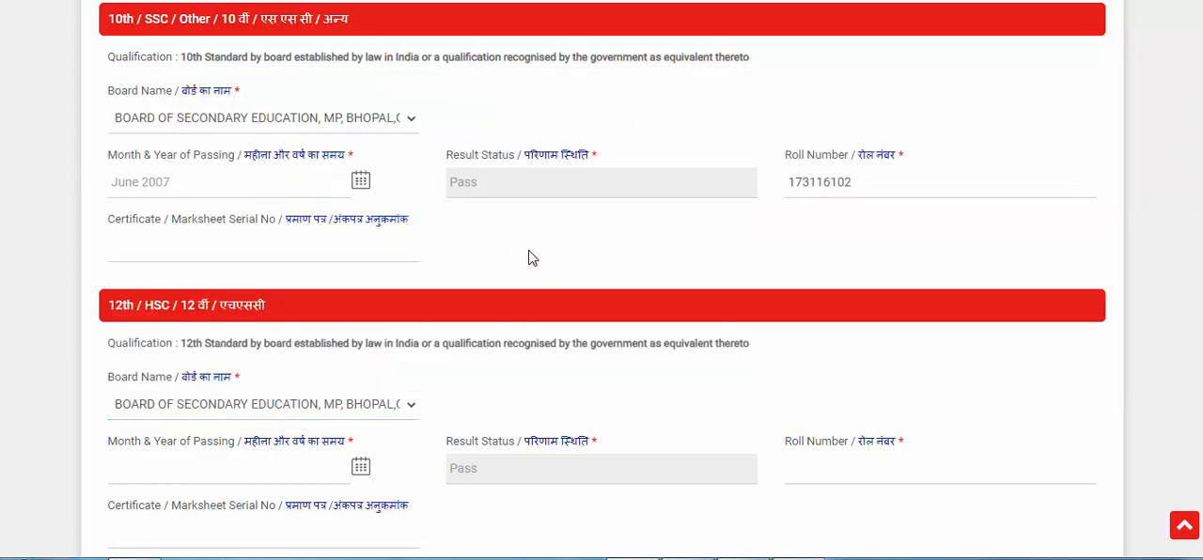
Consult the scanned 12th marksheet for its date and set the 12th Month & Year of Passing to April 2009.
{"action": "scroll", "coordinate": [602, 282], "scroll_direction": "down", "scroll_amount": 1}
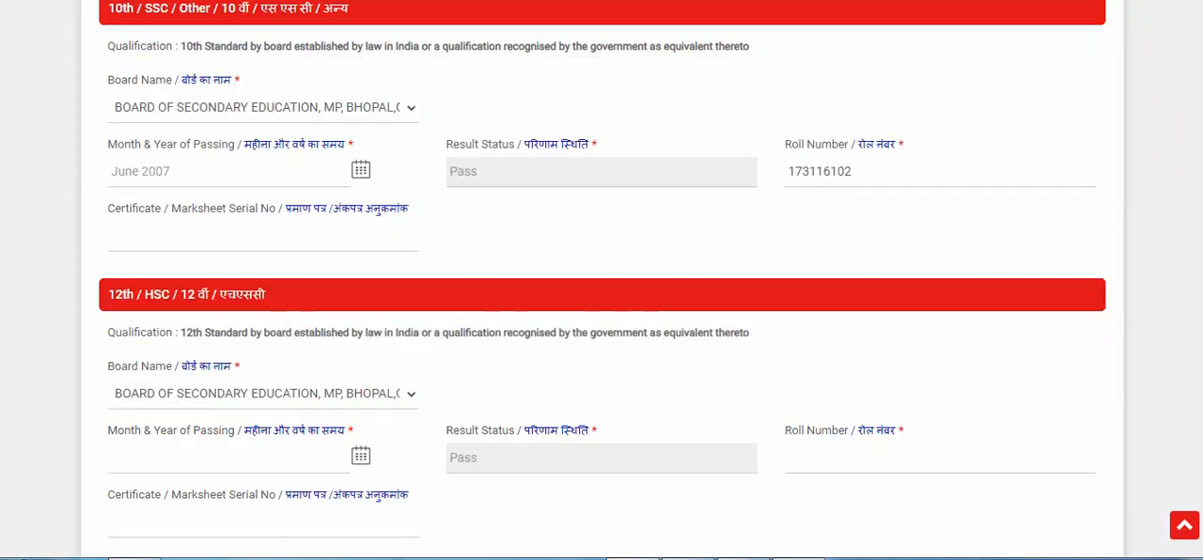
{"action": "scroll", "coordinate": [508, 284], "scroll_direction": "down", "scroll_amount": 3}
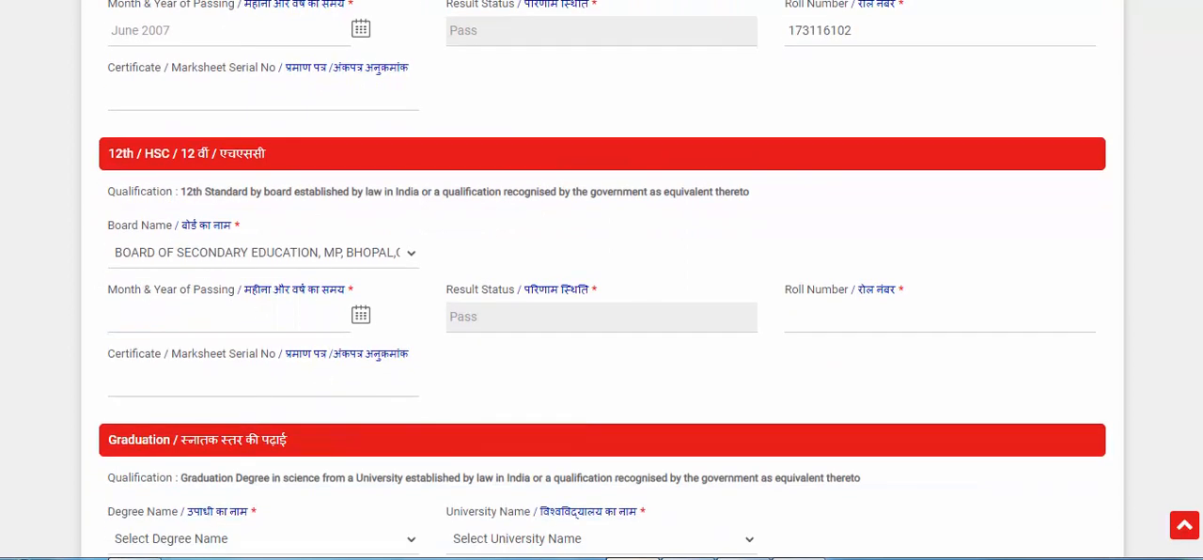
{"action": "key", "text": "alt+Tab"}
{"action": "key", "text": "Right"}
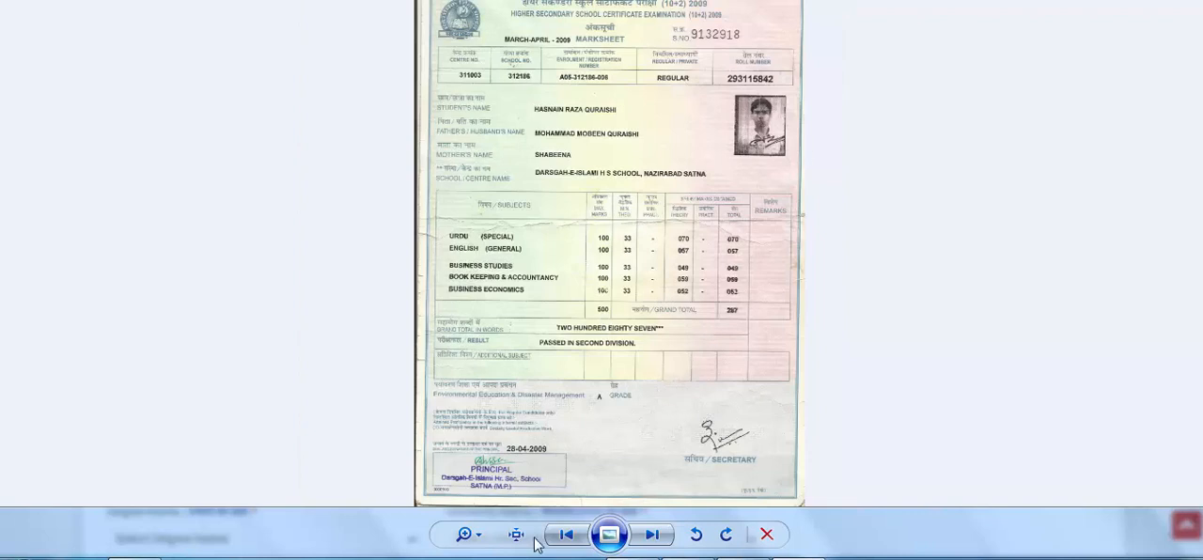
{"action": "left_click", "coordinate": [632, 559]}
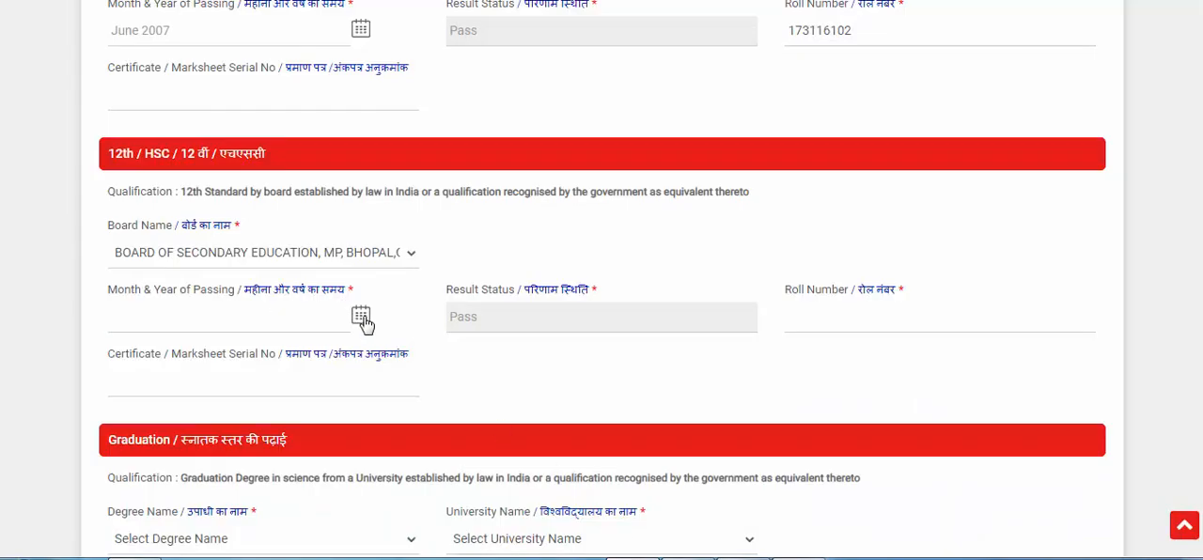
{"action": "left_click", "coordinate": [808, 559]}
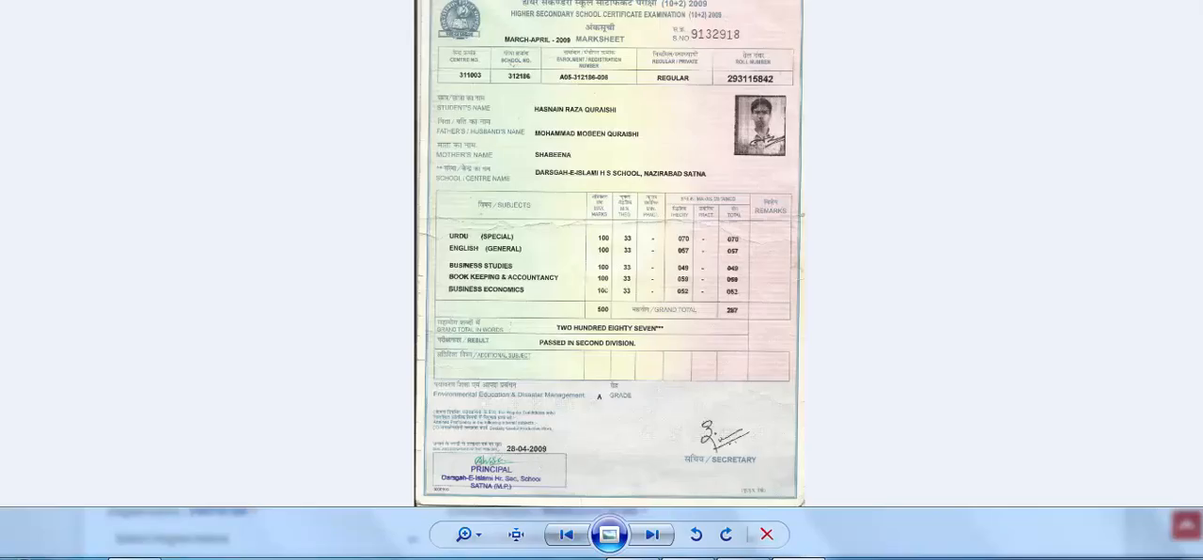
{"action": "key", "text": "alt+Tab"}
{"action": "left_click", "coordinate": [360, 316]}
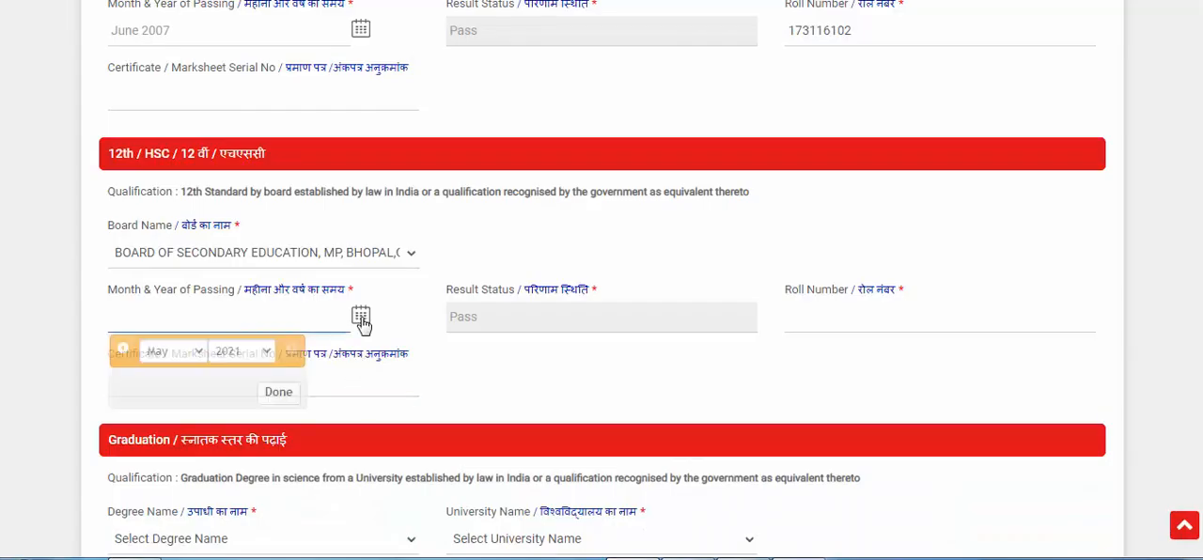
{"action": "left_click", "coordinate": [262, 351]}
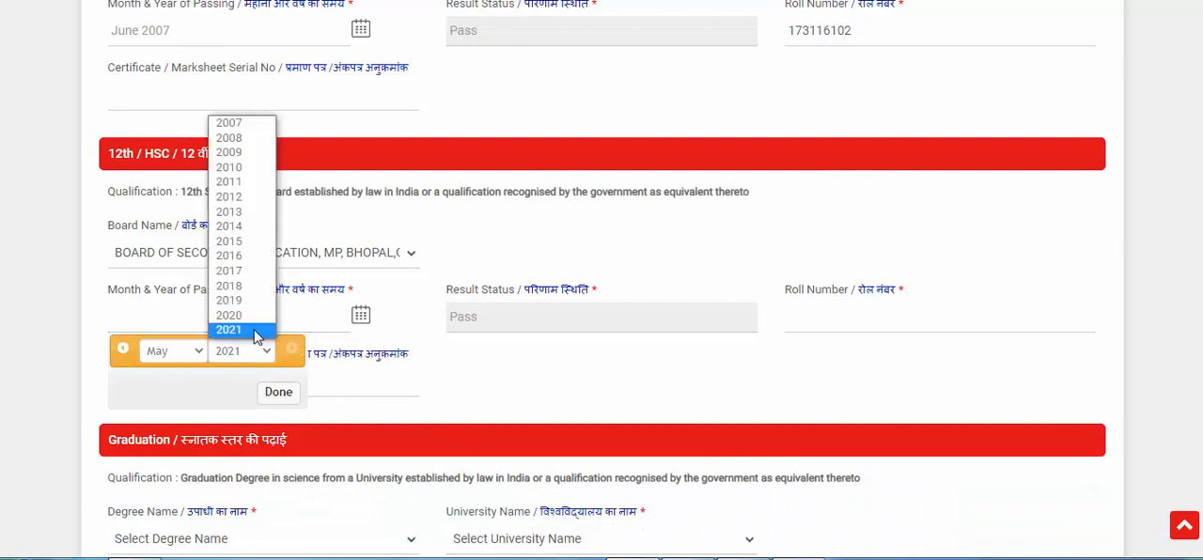
{"action": "left_click", "coordinate": [246, 154]}
{"action": "left_click", "coordinate": [193, 350]}
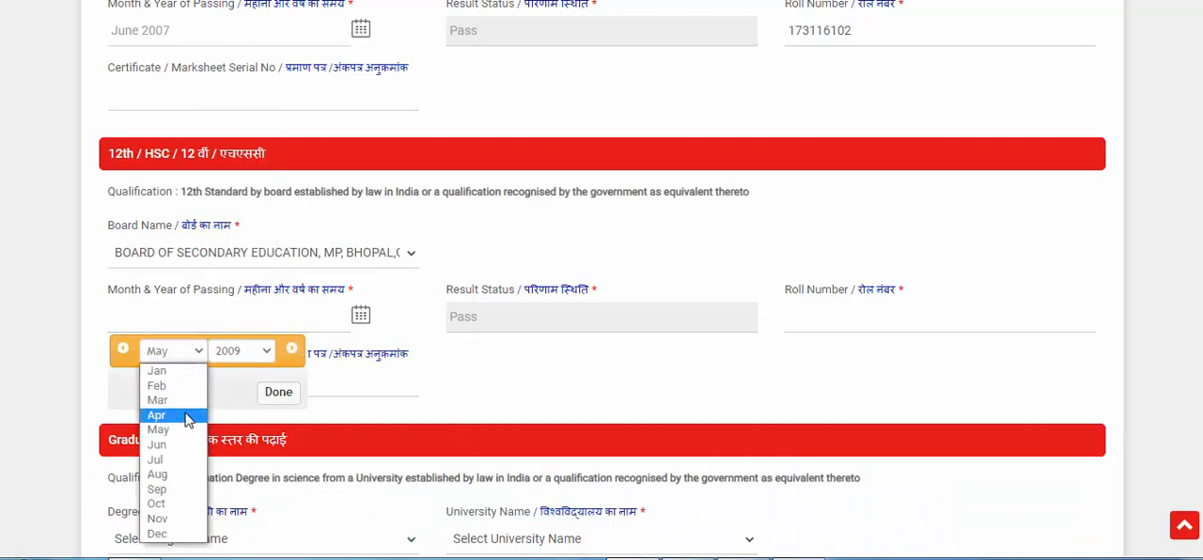
{"action": "left_click", "coordinate": [198, 417]}
{"action": "left_click", "coordinate": [278, 395]}
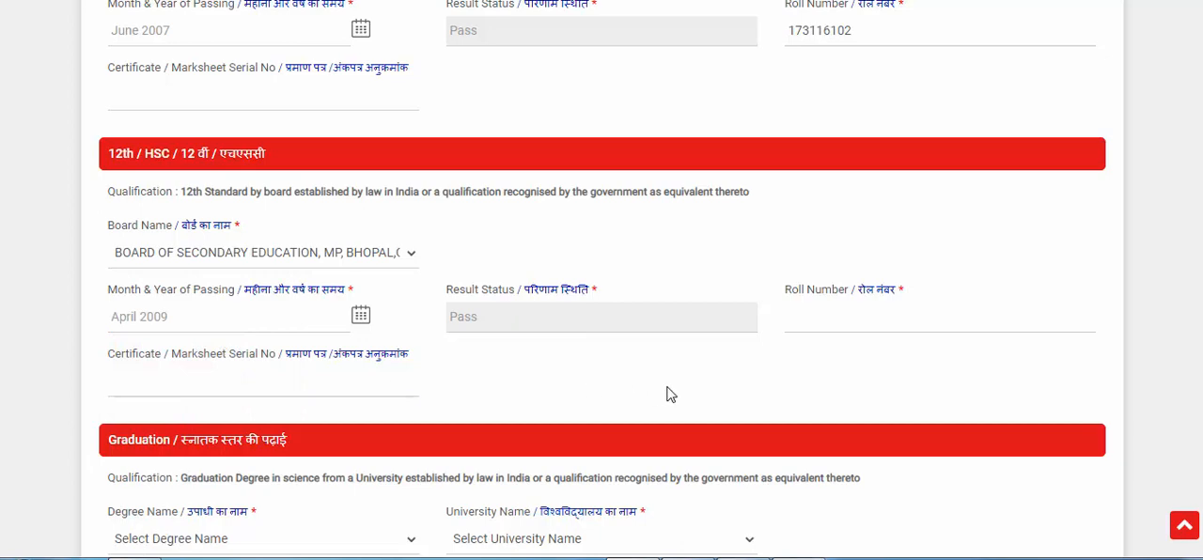
Look up the roll number on the scanned 12th marksheet and enter it in the 12th Roll Number field.
{"action": "key", "text": "alt+Tab"}
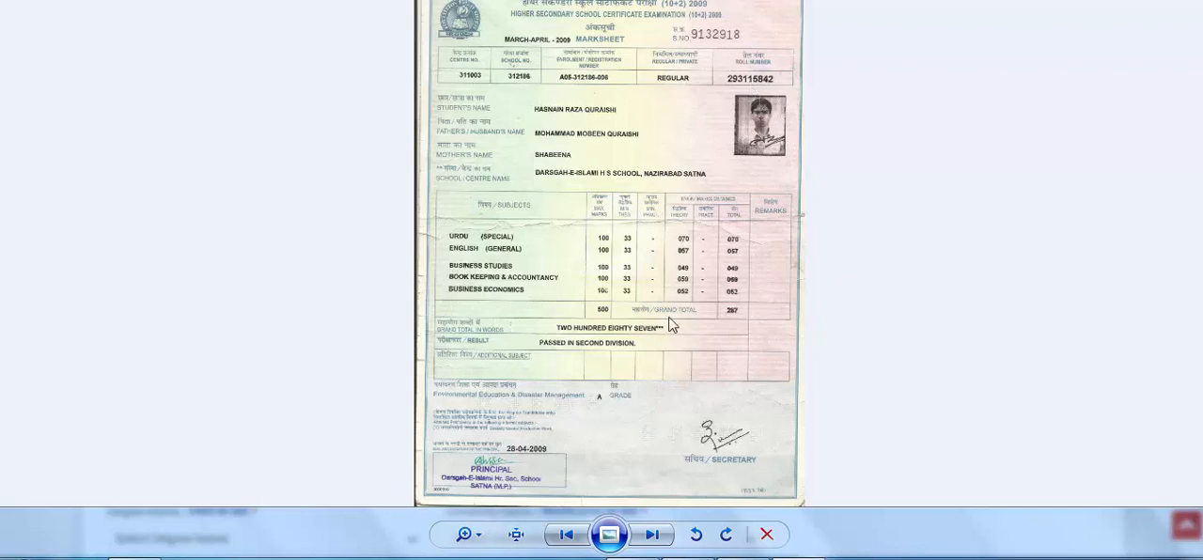
{"action": "key", "text": "alt+Tab"}
{"action": "left_click", "coordinate": [804, 314]}
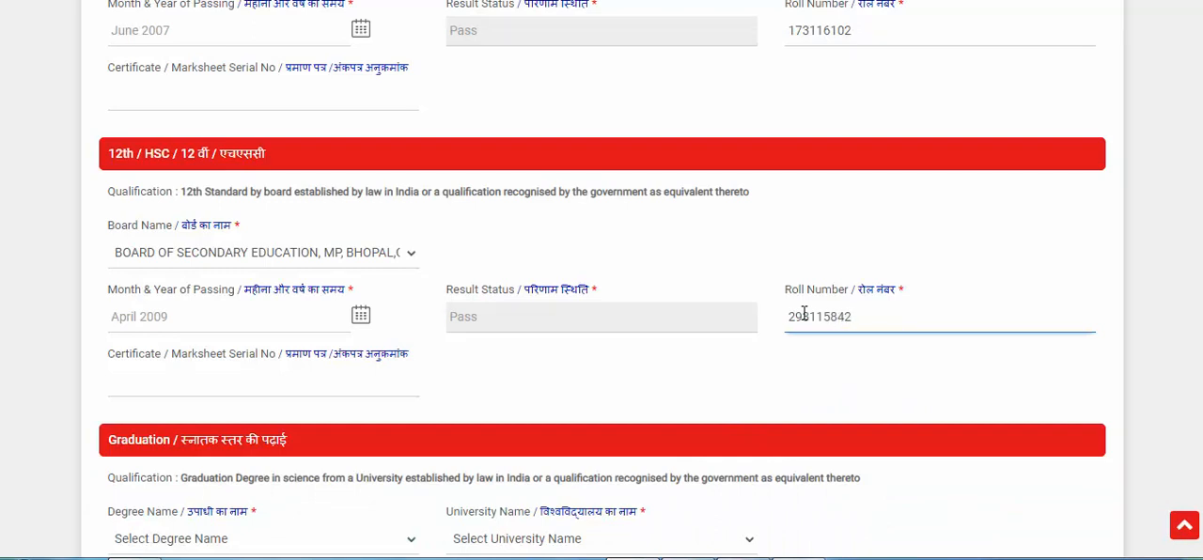
Look up the serial number on the scanned 10th marksheet and enter it as the 10th Certificate / Marksheet Serial No.
{"action": "left_click", "coordinate": [322, 373]}
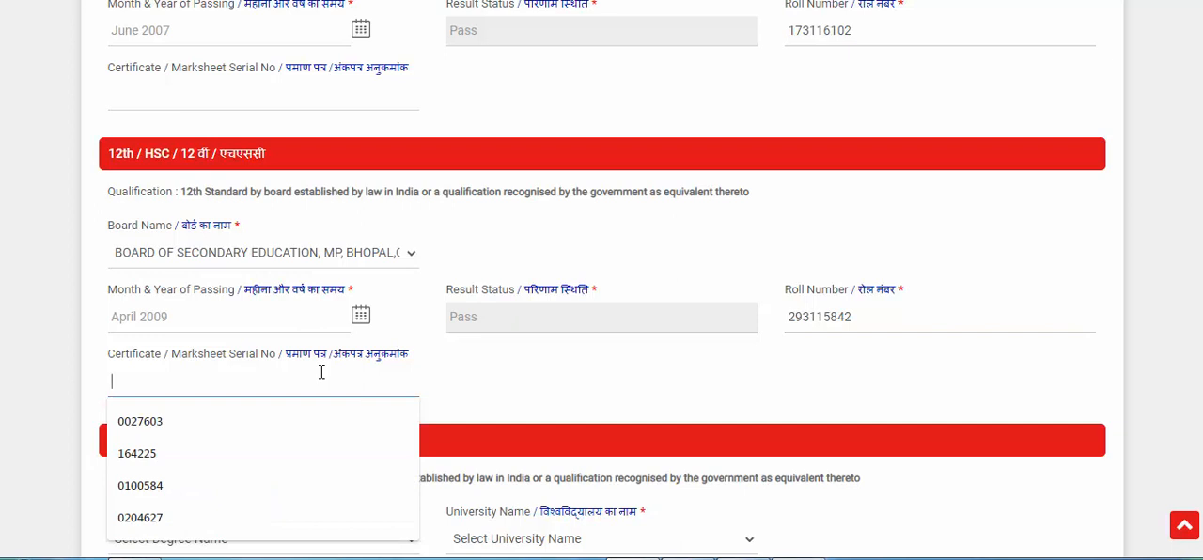
{"action": "left_click", "coordinate": [207, 103]}
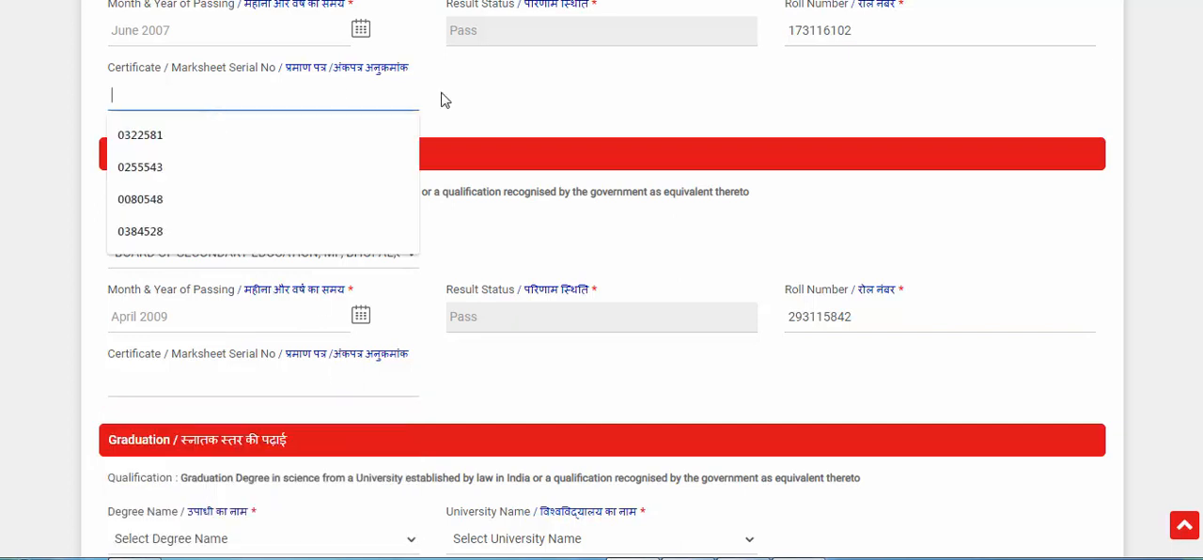
{"action": "scroll", "coordinate": [602, 282], "scroll_direction": "up", "scroll_amount": 1}
{"action": "scroll", "coordinate": [1190, 194], "scroll_direction": "up", "scroll_amount": 2}
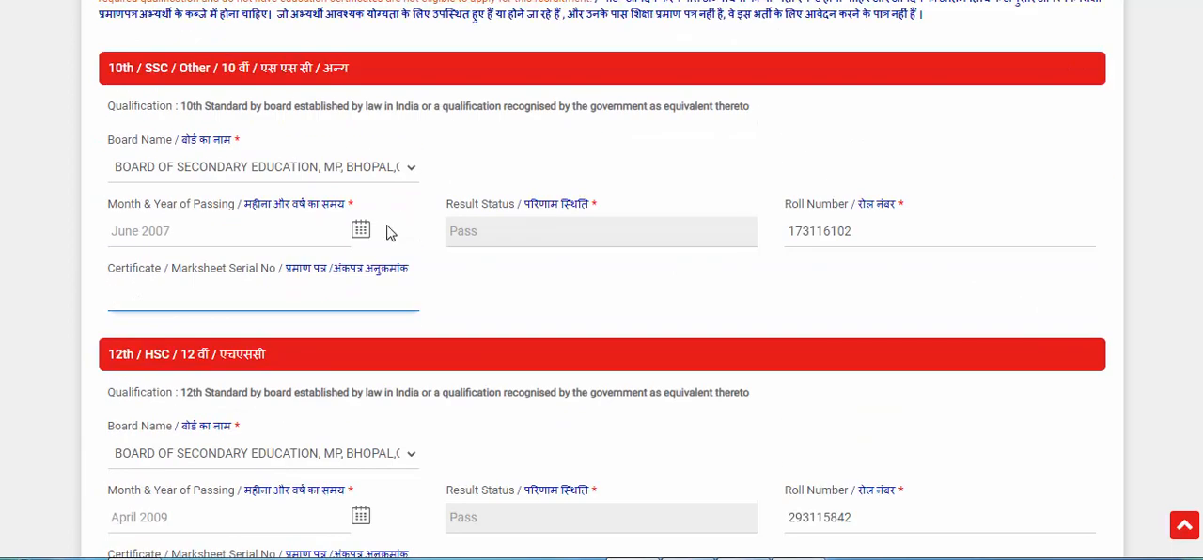
{"action": "left_click", "coordinate": [799, 559]}
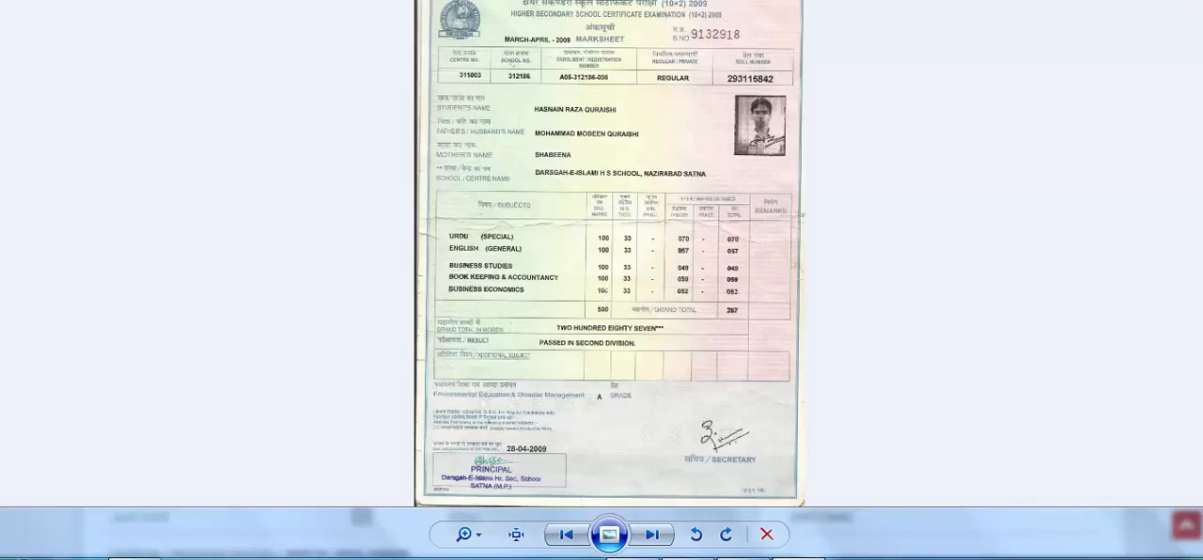
{"action": "key", "text": "Left"}
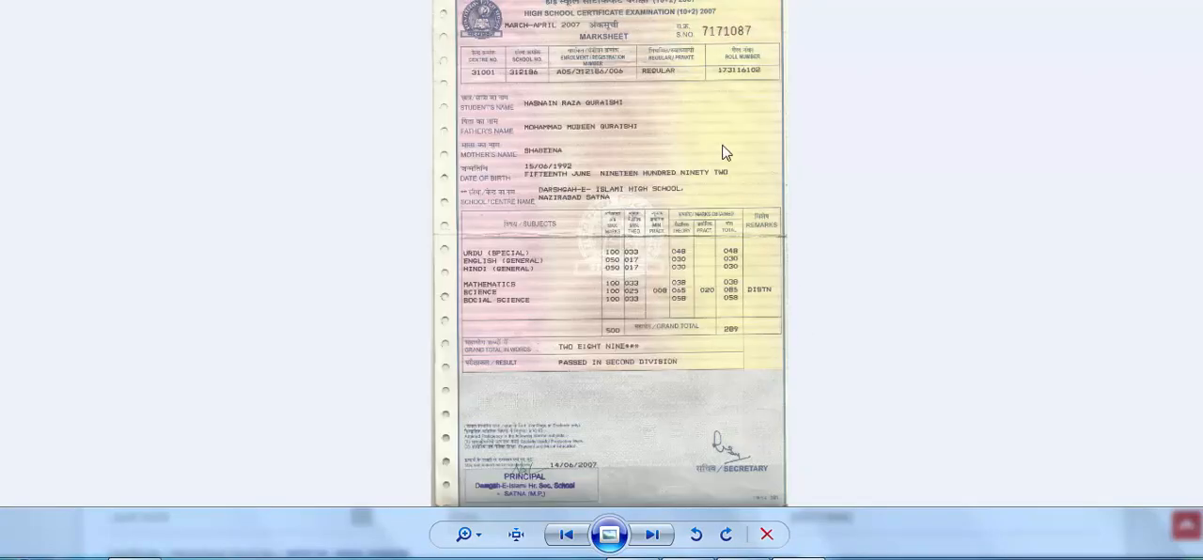
{"action": "left_click", "coordinate": [642, 559]}
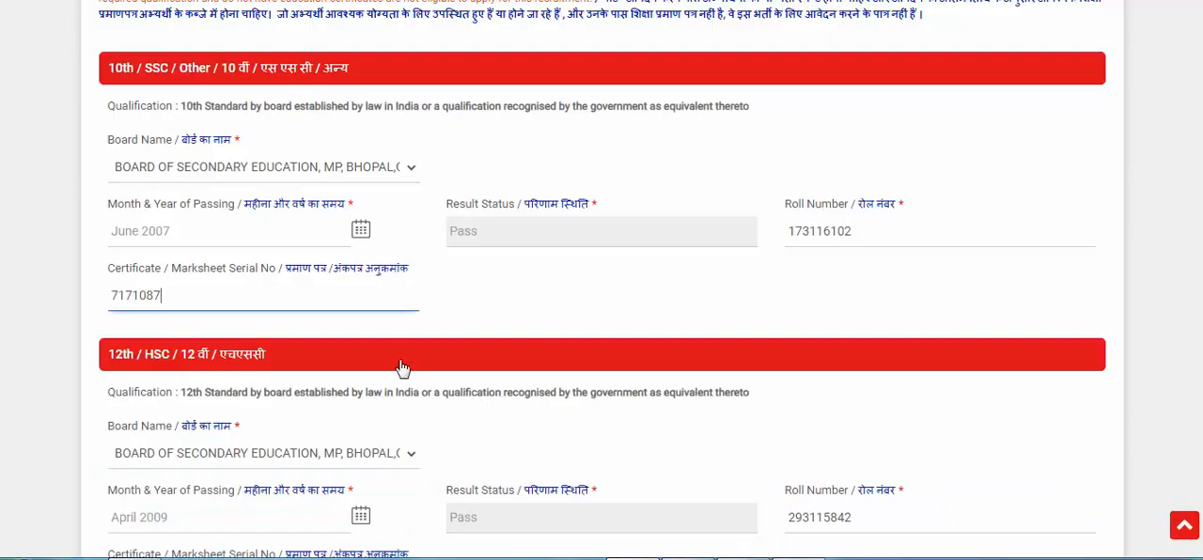
Look up the serial number on the scanned 12th marksheet and enter it as the 12th Certificate / Marksheet Serial No.
{"action": "left_click", "coordinate": [692, 557]}
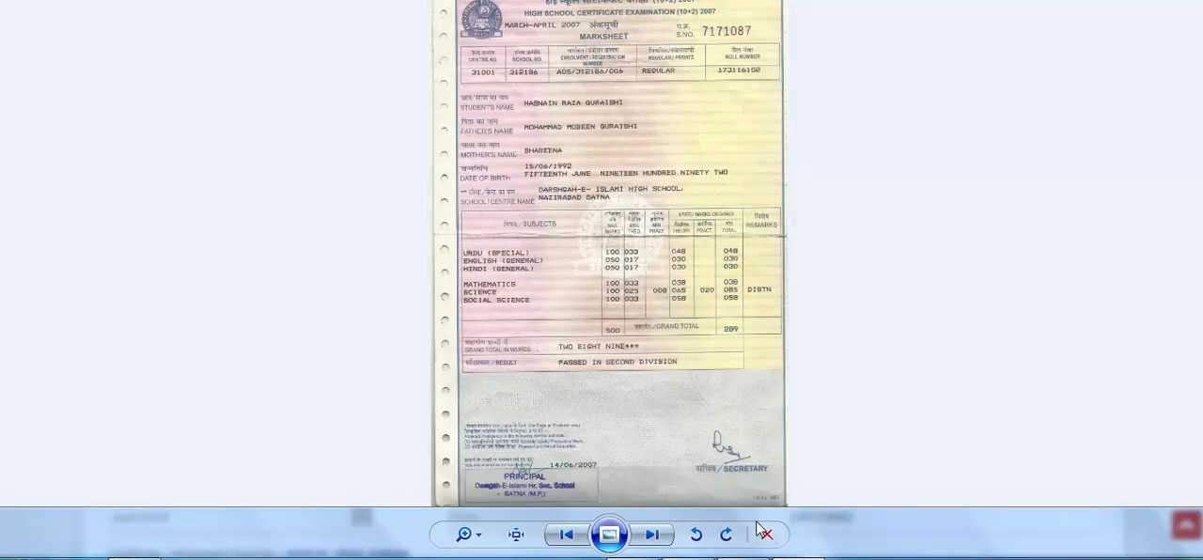
{"action": "left_click", "coordinate": [651, 534]}
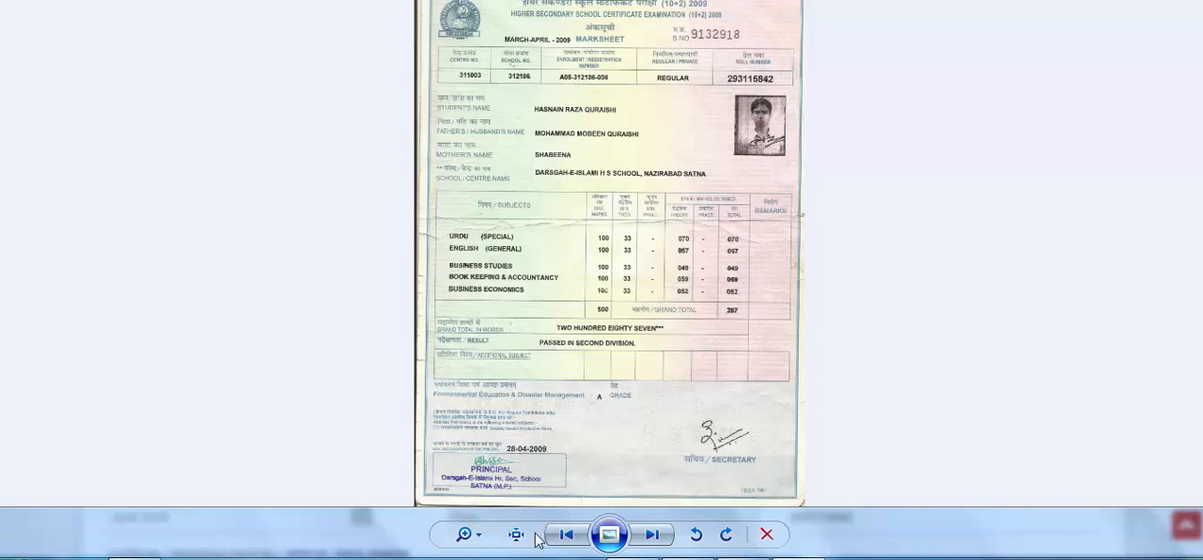
{"action": "mouse_move", "coordinate": [648, 555]}
{"action": "left_click", "coordinate": [662, 461]}
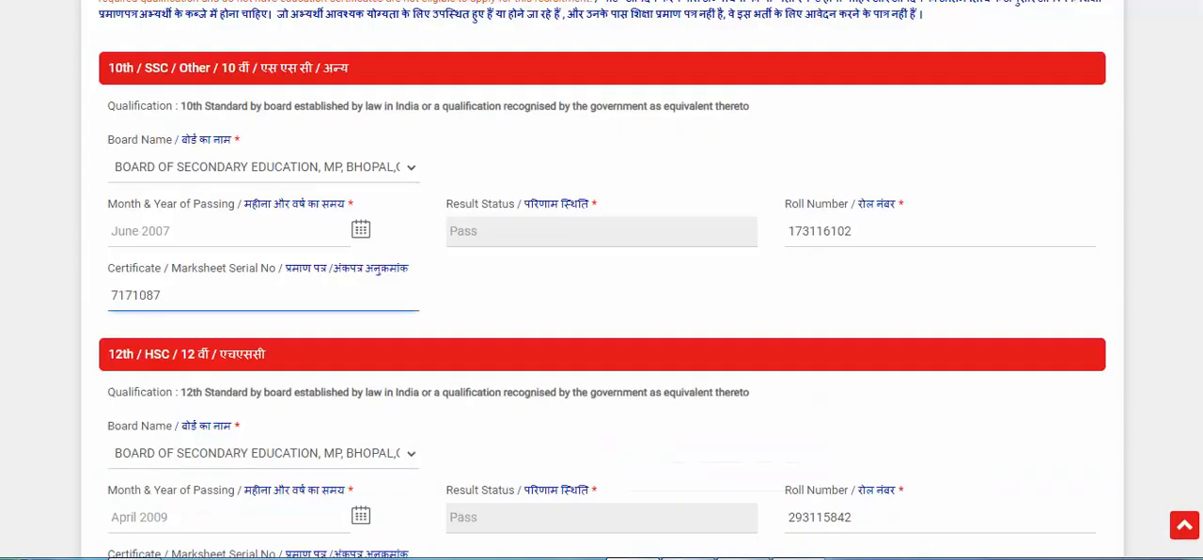
{"action": "scroll", "coordinate": [602, 282], "scroll_direction": "down", "scroll_amount": 1}
{"action": "left_click", "coordinate": [205, 487]}
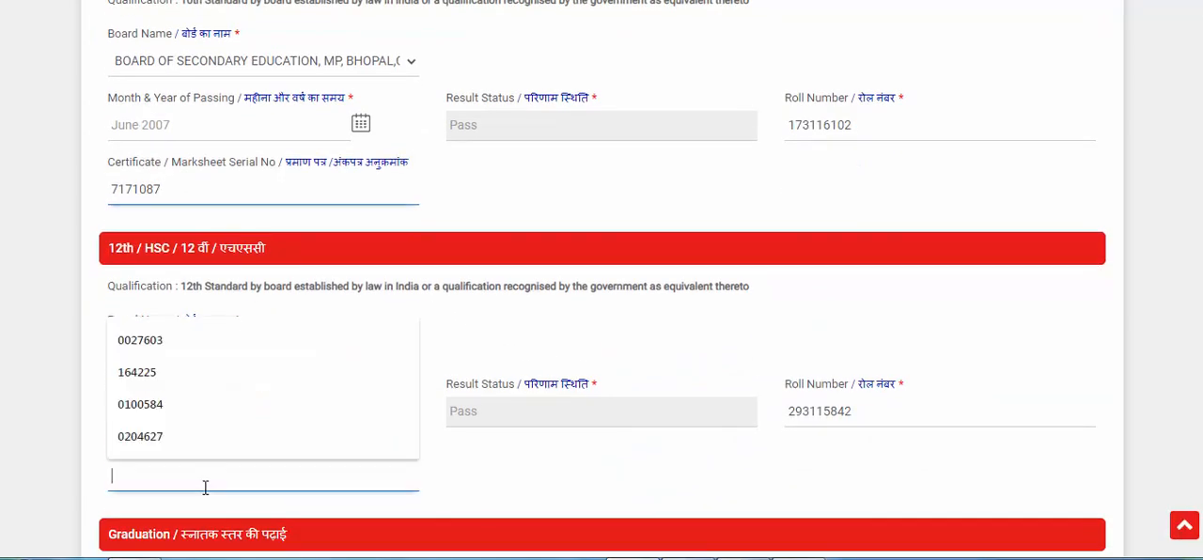
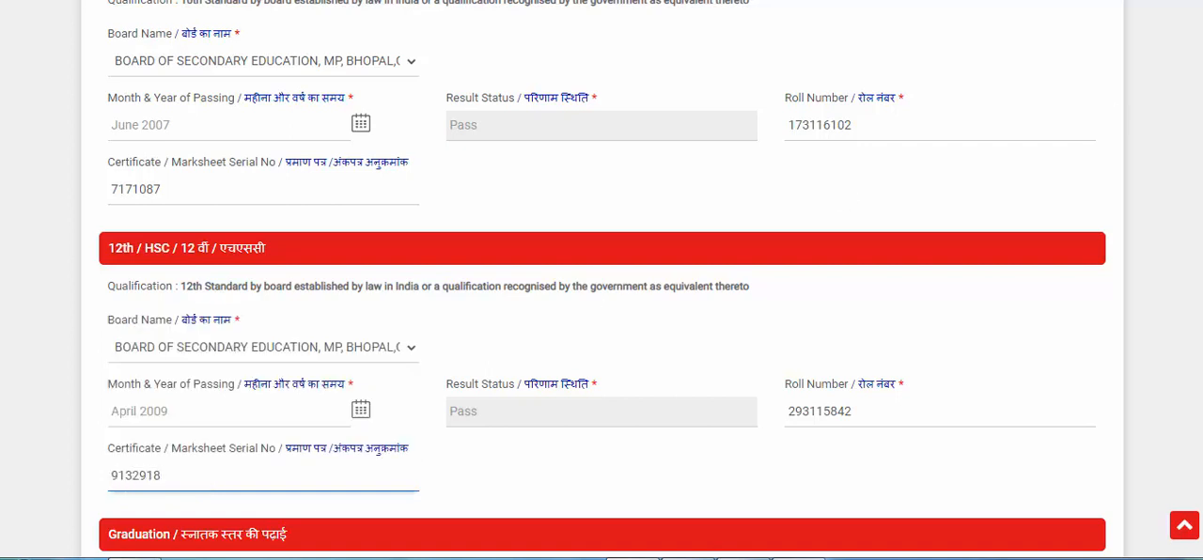
Set the Graduation Degree Name to Other Equivalent Science Degree and check the available degree options.
{"action": "scroll", "coordinate": [602, 282], "scroll_direction": "down", "scroll_amount": 3}
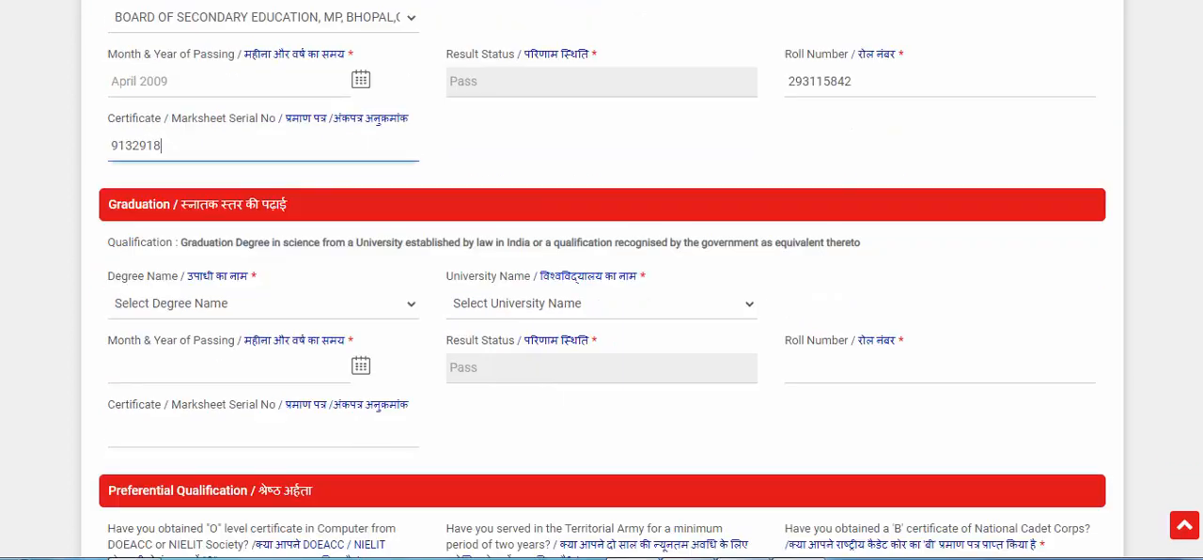
{"action": "left_click", "coordinate": [235, 271]}
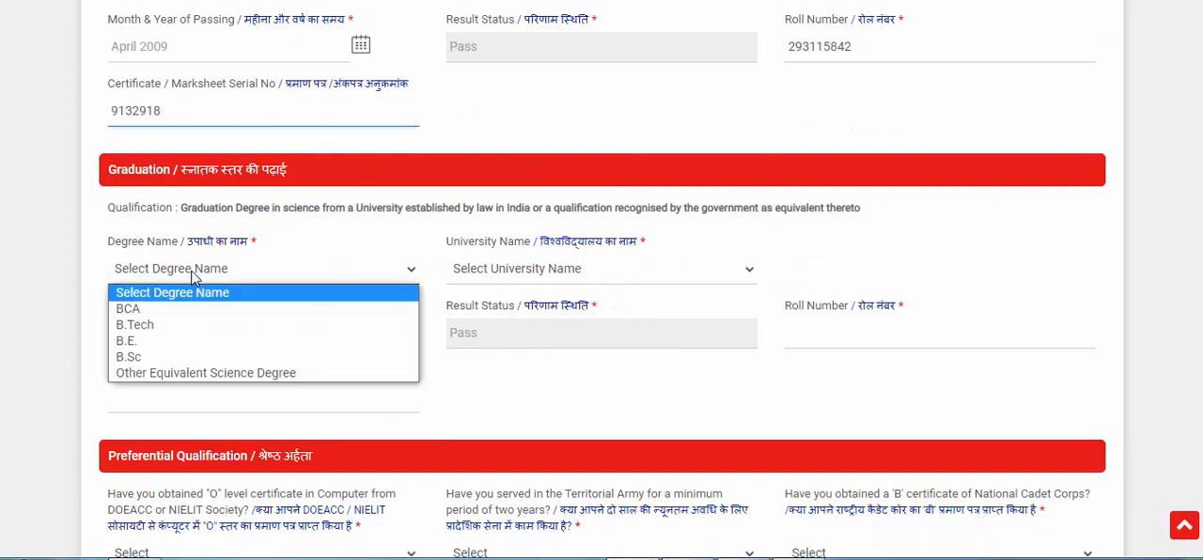
{"action": "left_click", "coordinate": [180, 373]}
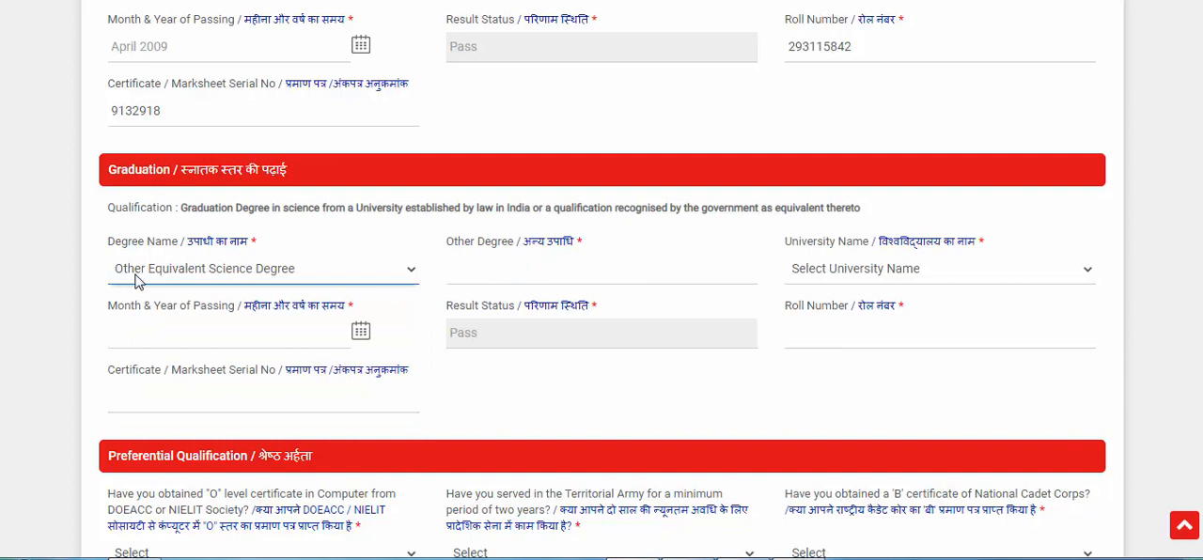
{"action": "left_click", "coordinate": [215, 274]}
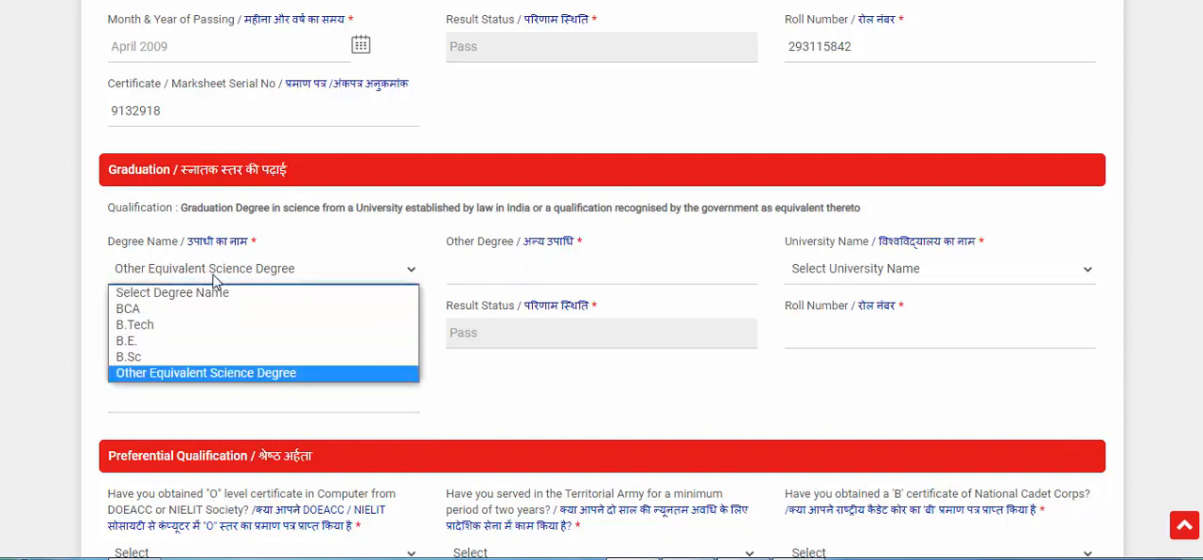
{"action": "left_click", "coordinate": [215, 280]}
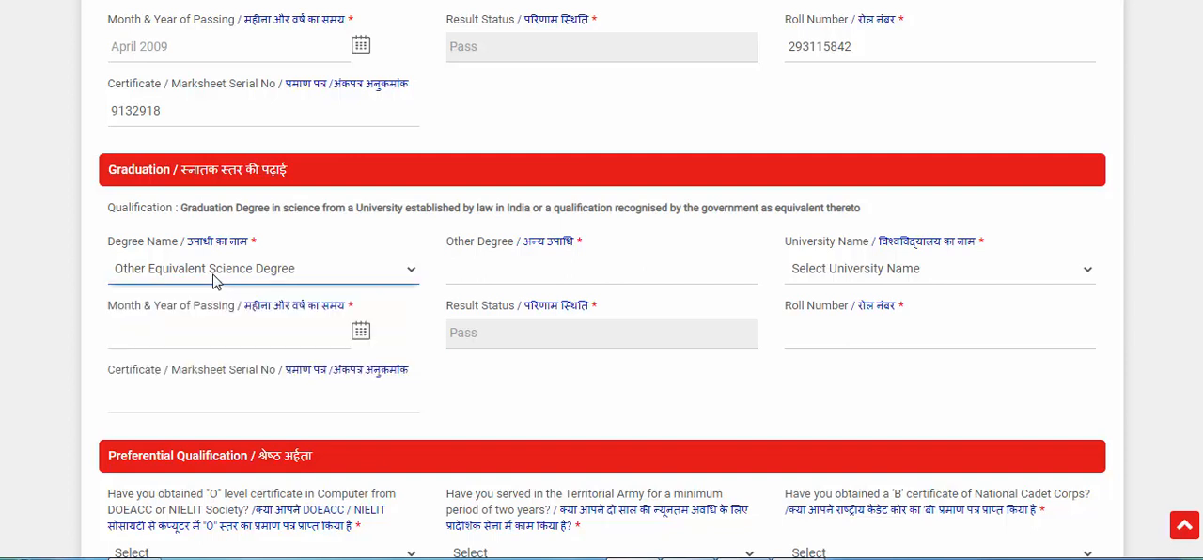
Enter BCOM as the Other Degree in the Graduation section.
{"action": "left_click", "coordinate": [597, 270]}
{"action": "left_click", "coordinate": [597, 270]}
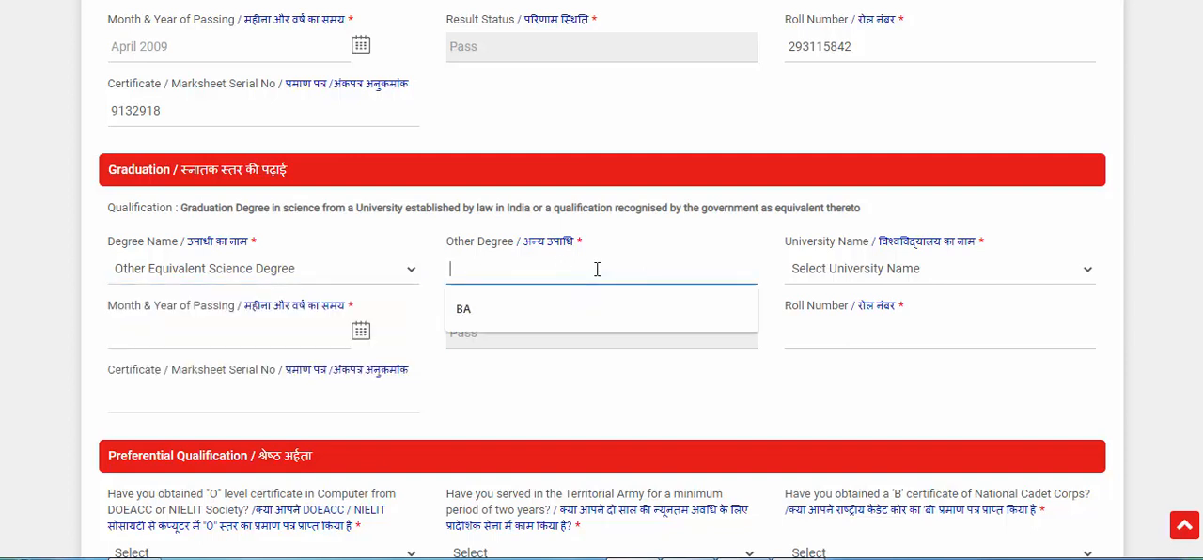
{"action": "type", "text": "BCOM"}
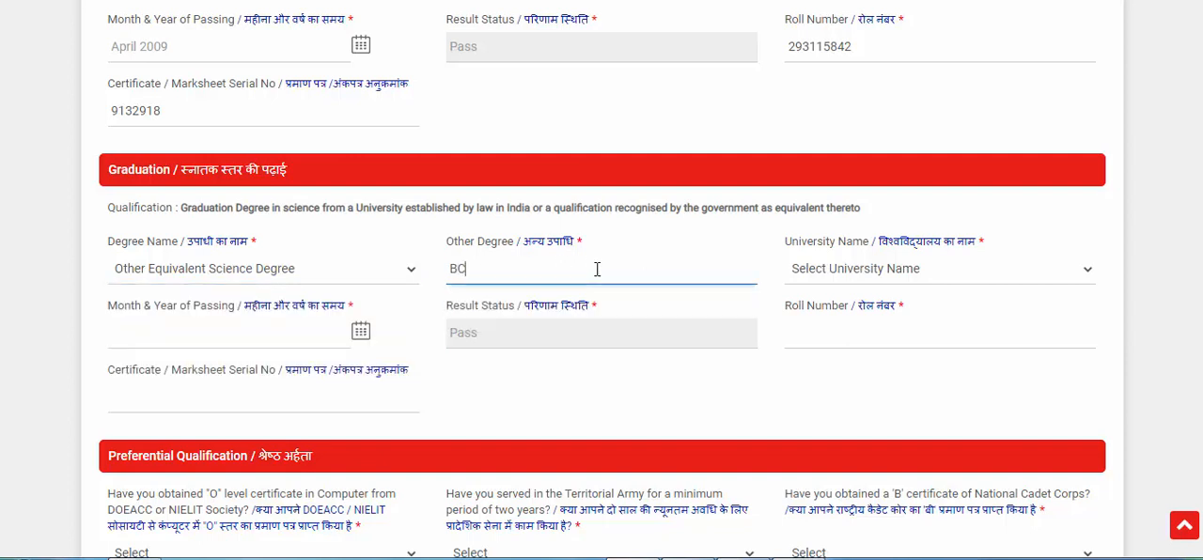
Set the graduation University Name to Awadesh Pratap Singh University - MADHYA PRADESH.
{"action": "left_click", "coordinate": [908, 270]}
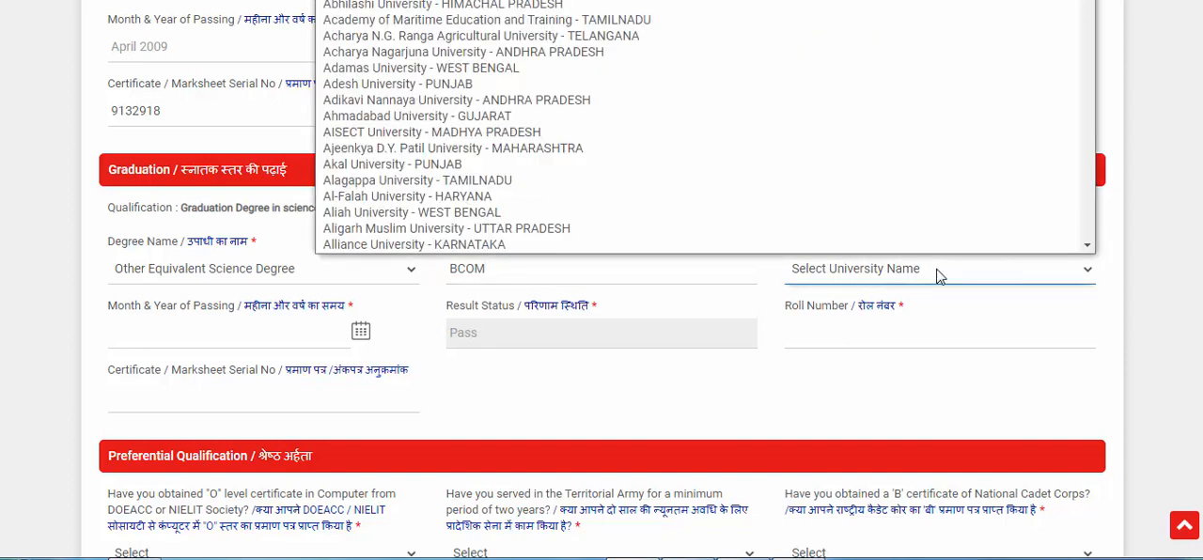
{"action": "key", "text": "Down"}
{"action": "key", "text": "Down"}
{"action": "key", "text": "Down"}
{"action": "key", "text": "Down"}
{"action": "key", "text": "Down"}
{"action": "key", "text": "Down"}
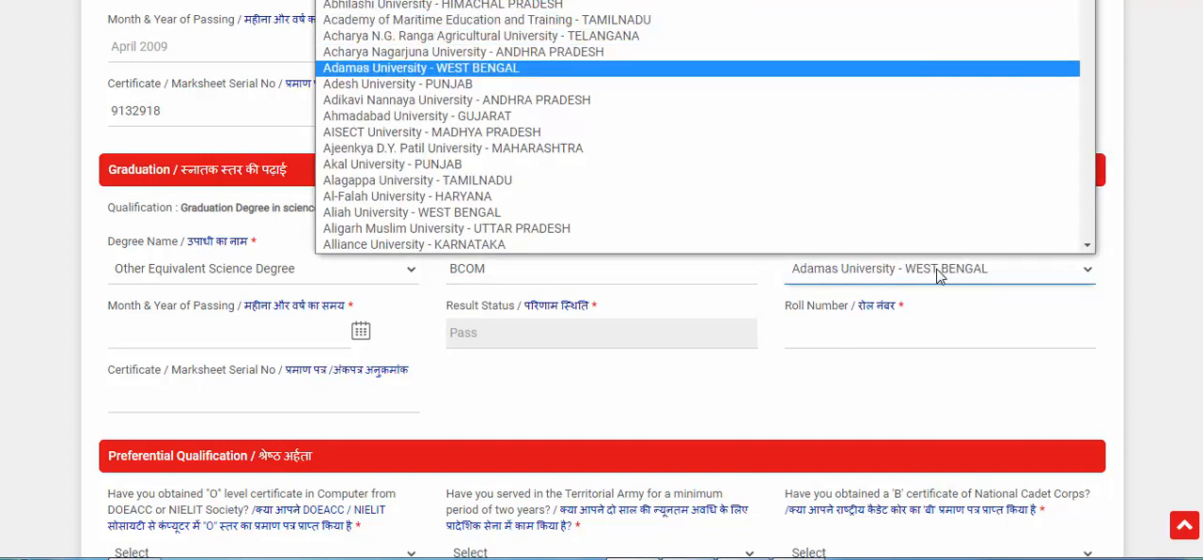
{"action": "type", "text": "aw"}
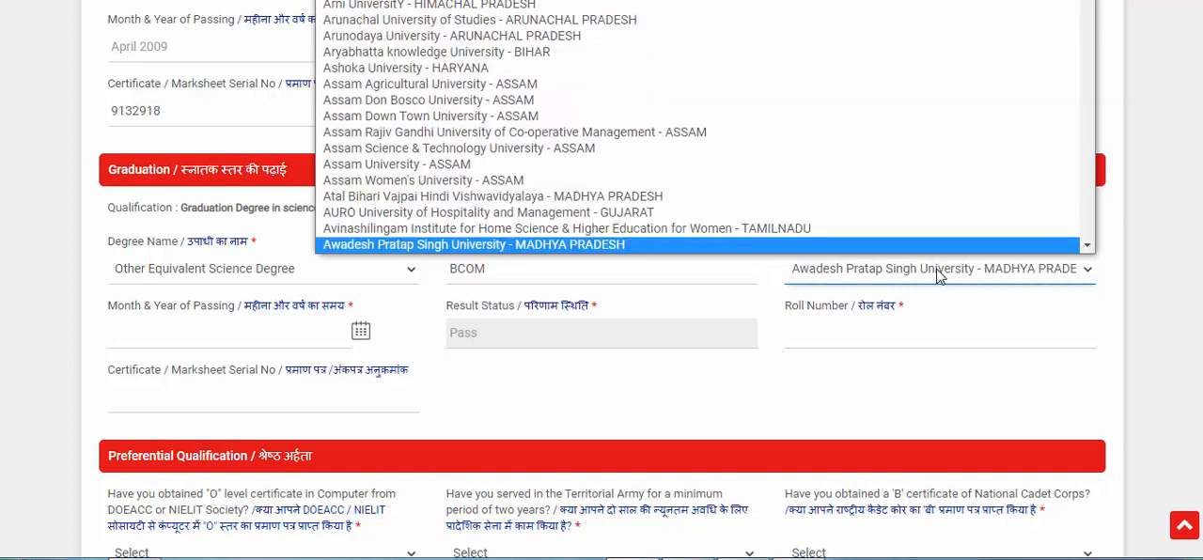
{"action": "key", "text": "Return"}
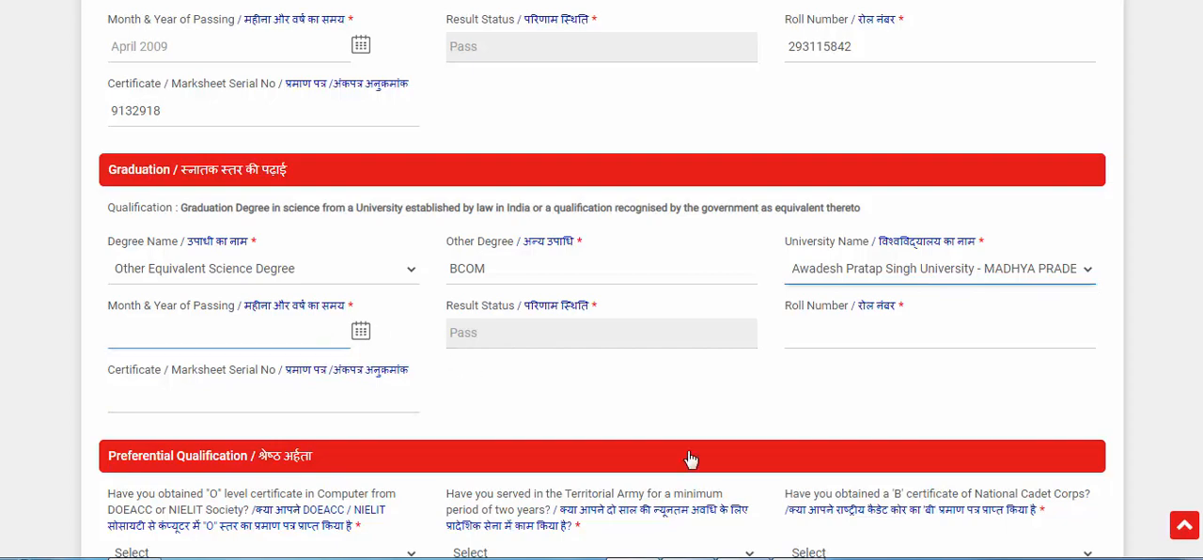
Look up the date on the scanned final-year graduation marksheet and set the graduation Month & Year of Passing to September 2012.
{"action": "left_click", "coordinate": [797, 558]}
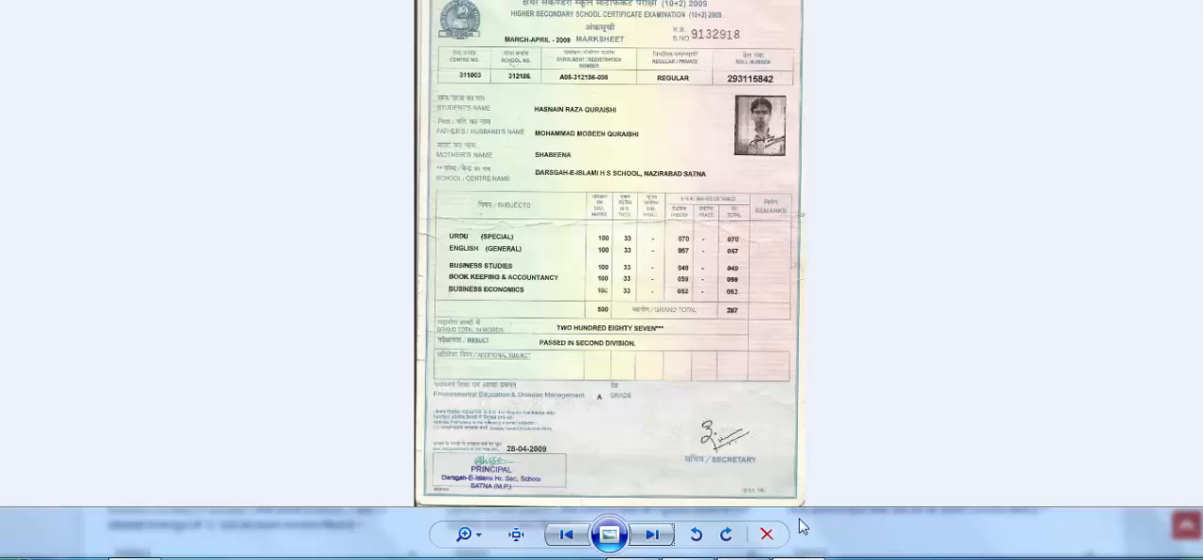
{"action": "left_click", "coordinate": [652, 534]}
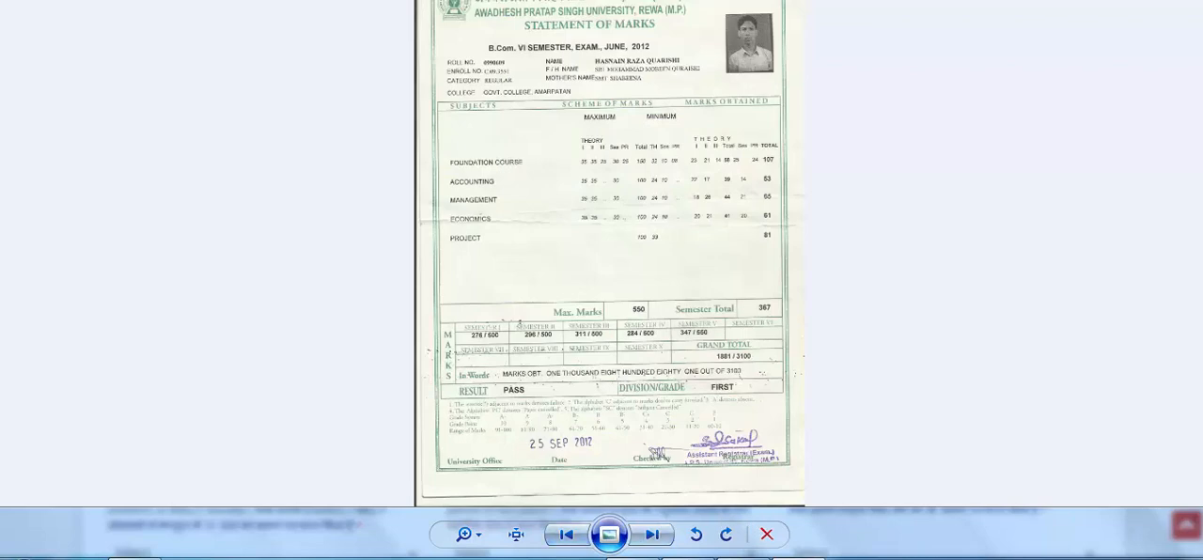
{"action": "left_click", "coordinate": [628, 558]}
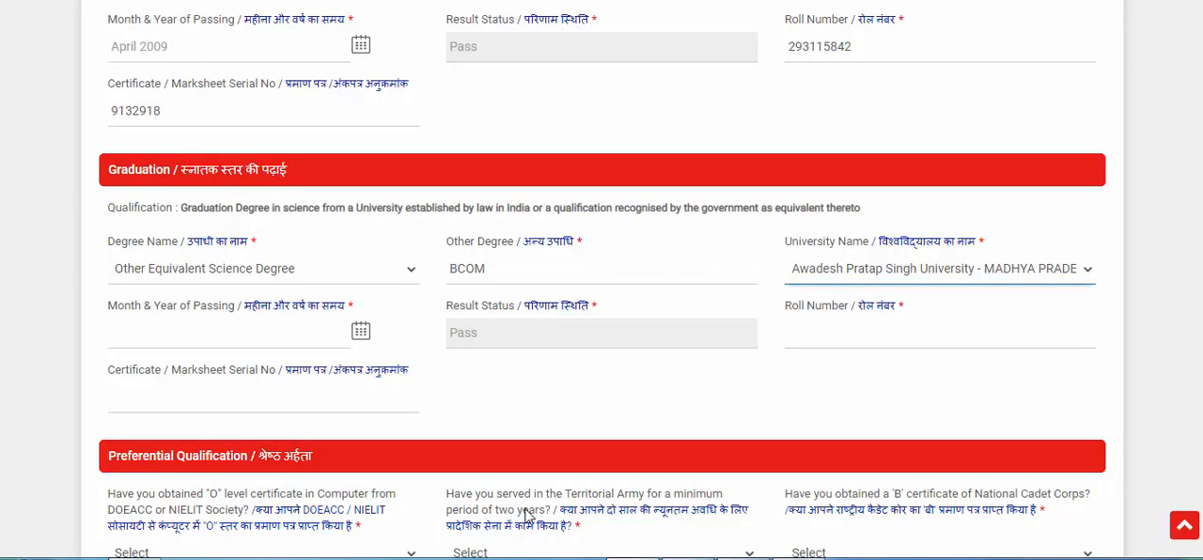
{"action": "left_click", "coordinate": [362, 339]}
{"action": "left_click", "coordinate": [214, 376]}
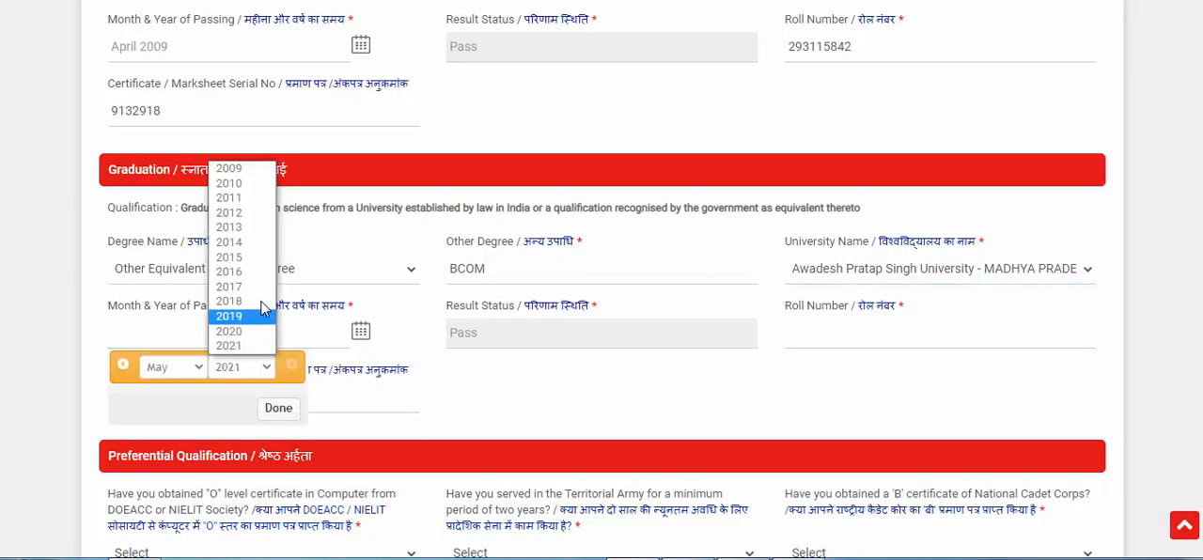
{"action": "left_click", "coordinate": [235, 212]}
{"action": "left_click", "coordinate": [183, 368]}
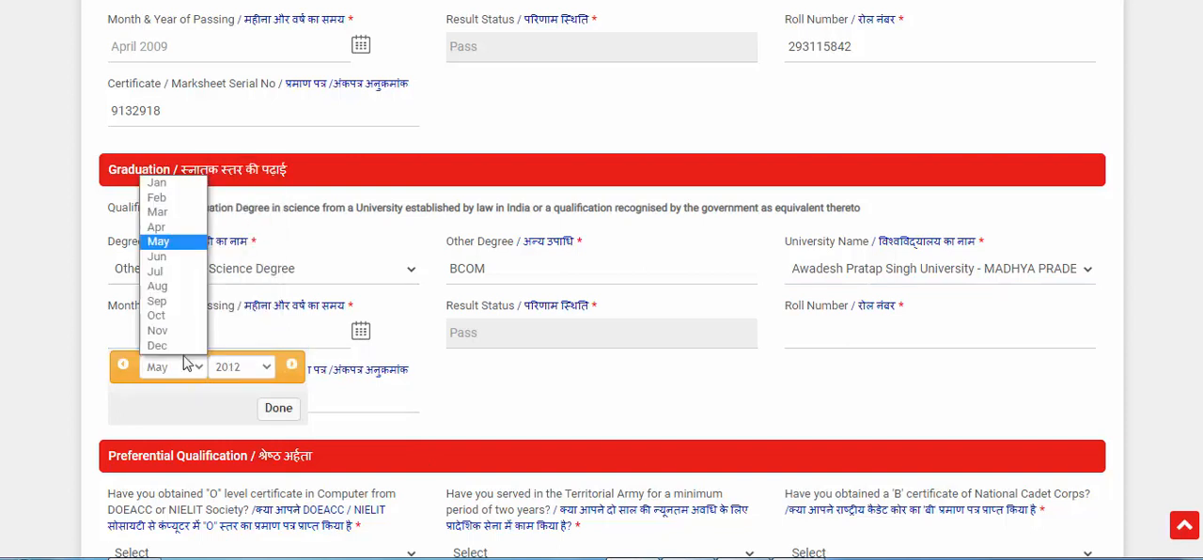
{"action": "left_click", "coordinate": [179, 300]}
{"action": "left_click", "coordinate": [279, 408]}
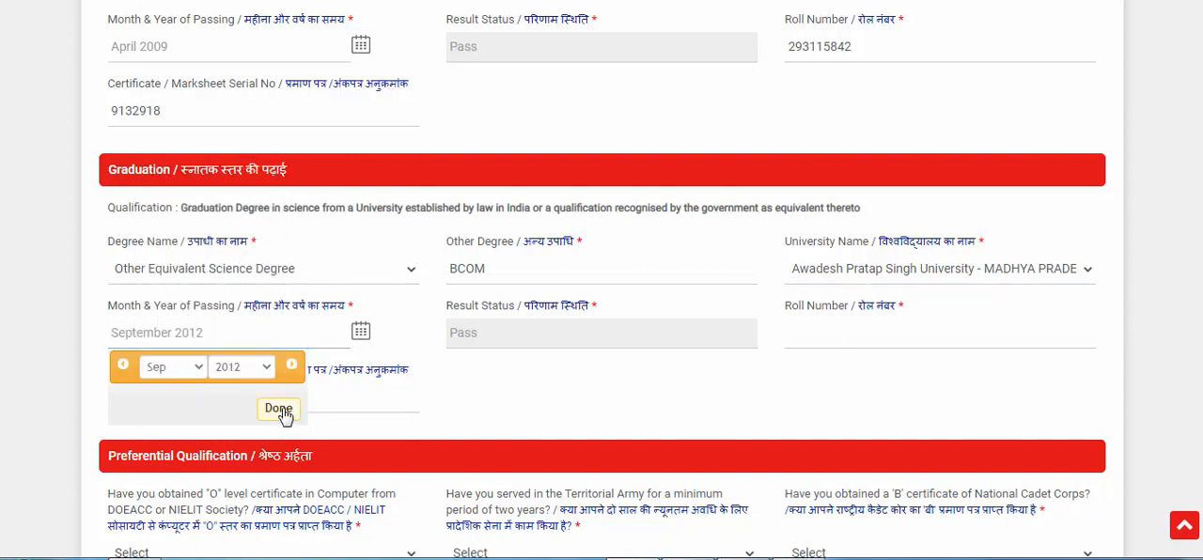
Look up the roll number on the scanned graduation marksheet and enter it in the graduation Roll Number field.
{"action": "left_click", "coordinate": [806, 558]}
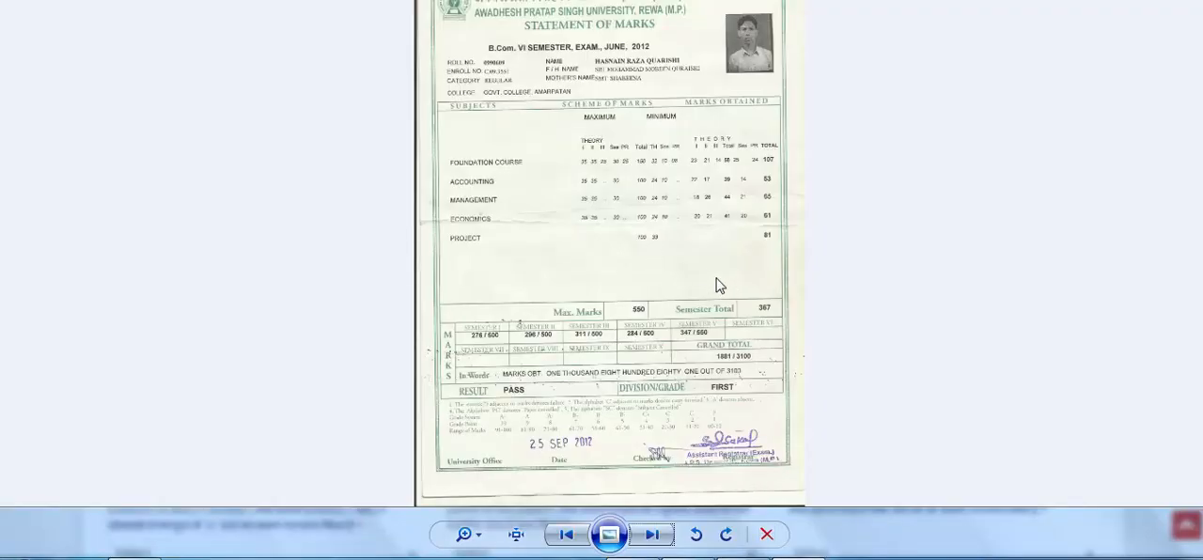
{"action": "left_click", "coordinate": [638, 558]}
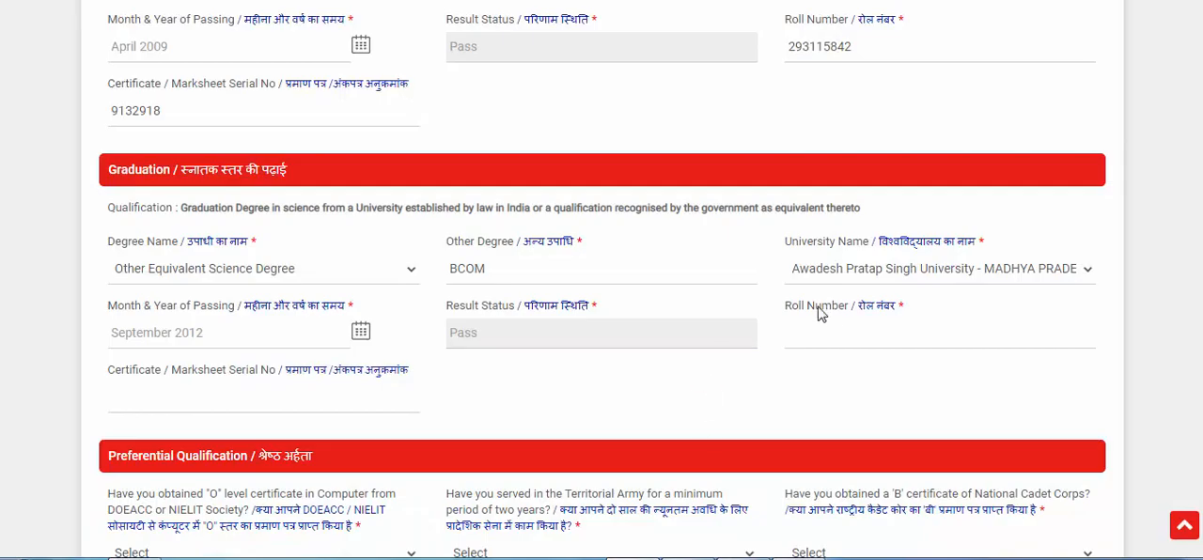
{"action": "left_click", "coordinate": [839, 331]}
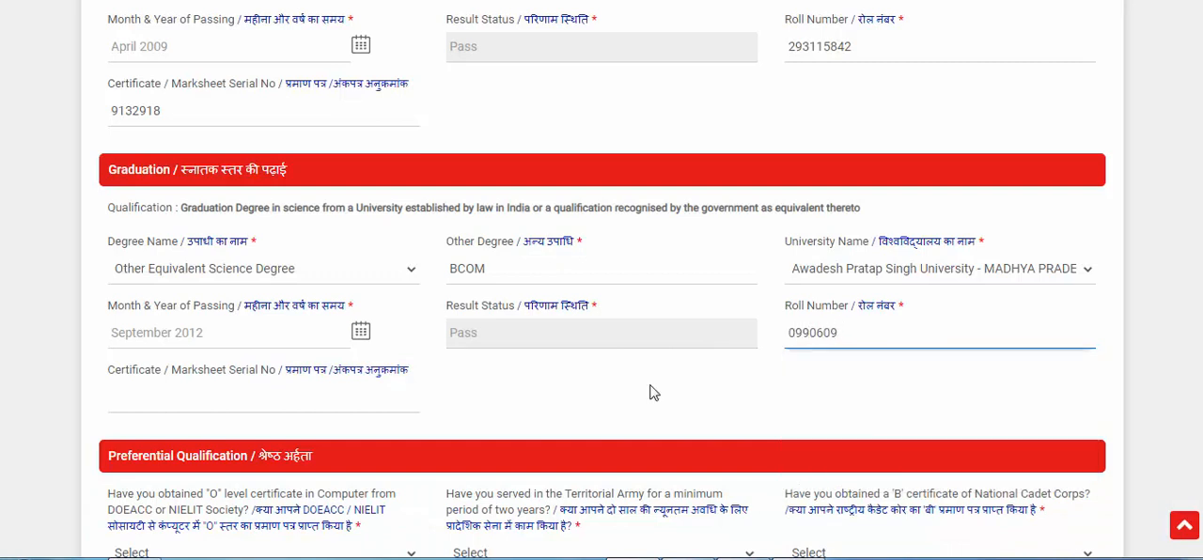
Check the scanned graduation marksheet again and fill in the graduation Certificate / Marksheet Serial No.
{"action": "left_click", "coordinate": [689, 559]}
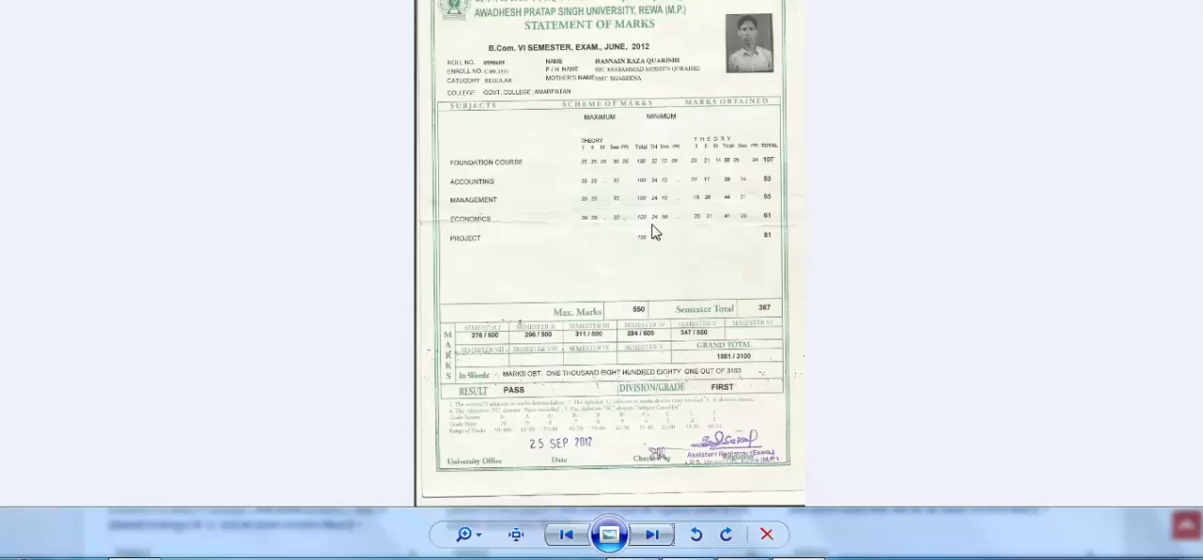
{"action": "key", "text": "alt+Tab"}
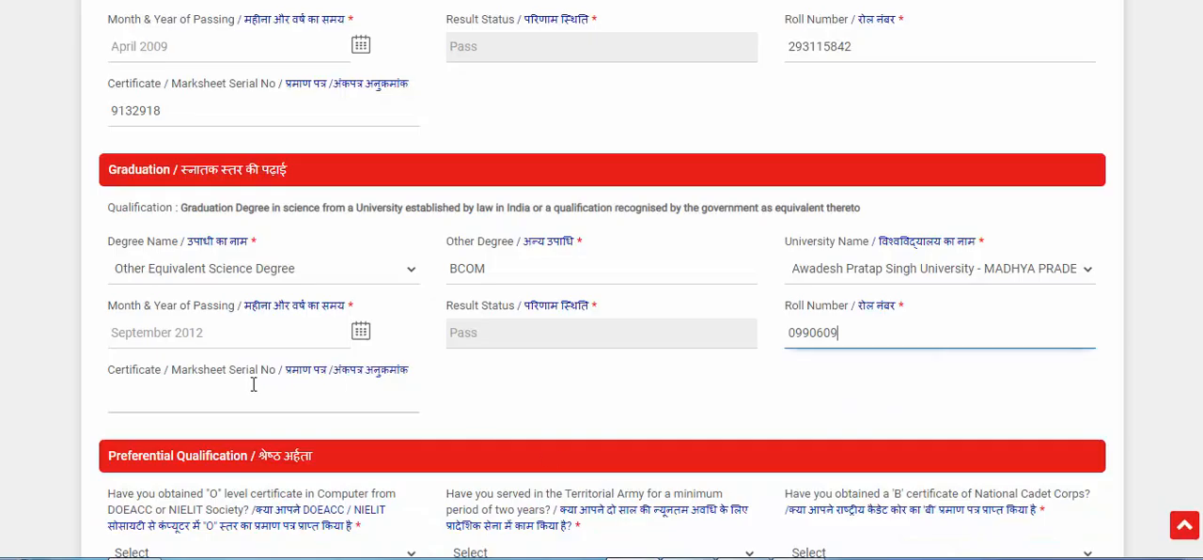
{"action": "left_click", "coordinate": [250, 385]}
{"action": "type", "text": "114529"}
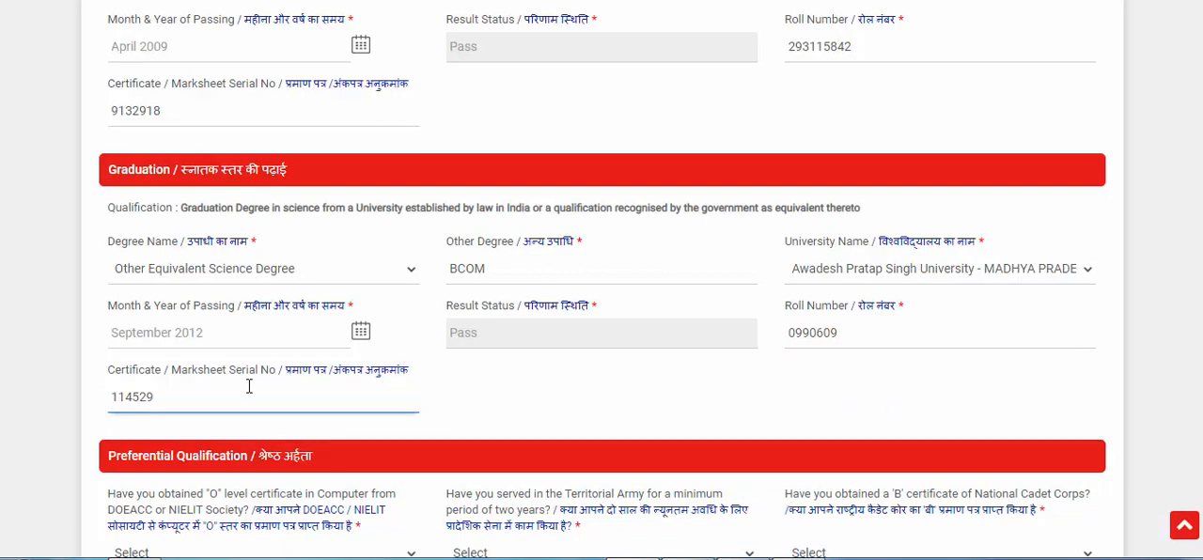
Answer No to the "O" level, Territorial Army and NCC 'B' certificate questions, and save the Educational Qualification page.
{"action": "scroll", "coordinate": [310, 321], "scroll_direction": "down", "scroll_amount": 3}
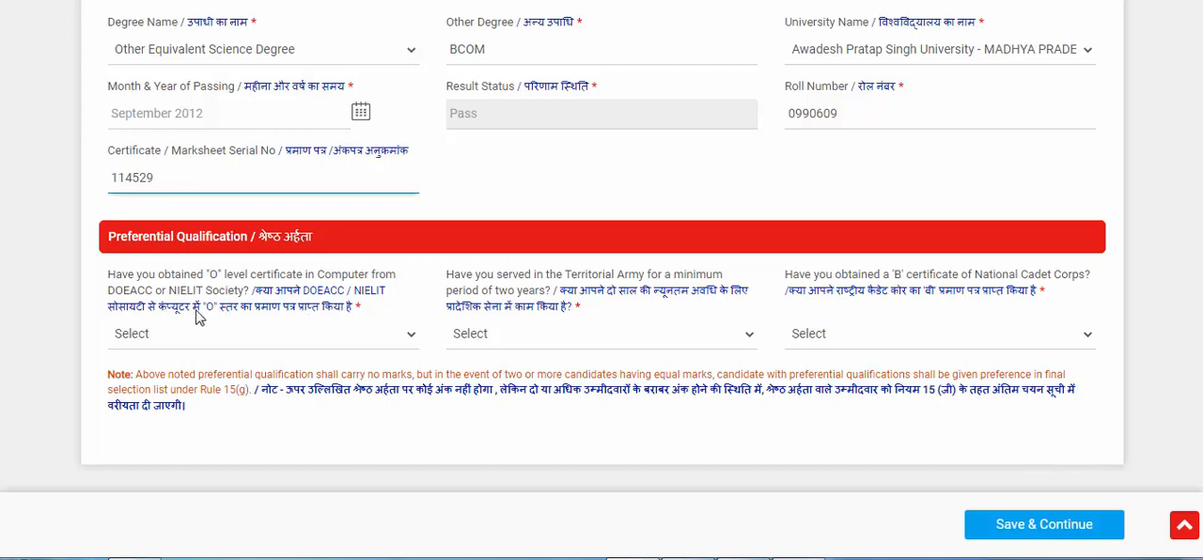
{"action": "left_click", "coordinate": [273, 336]}
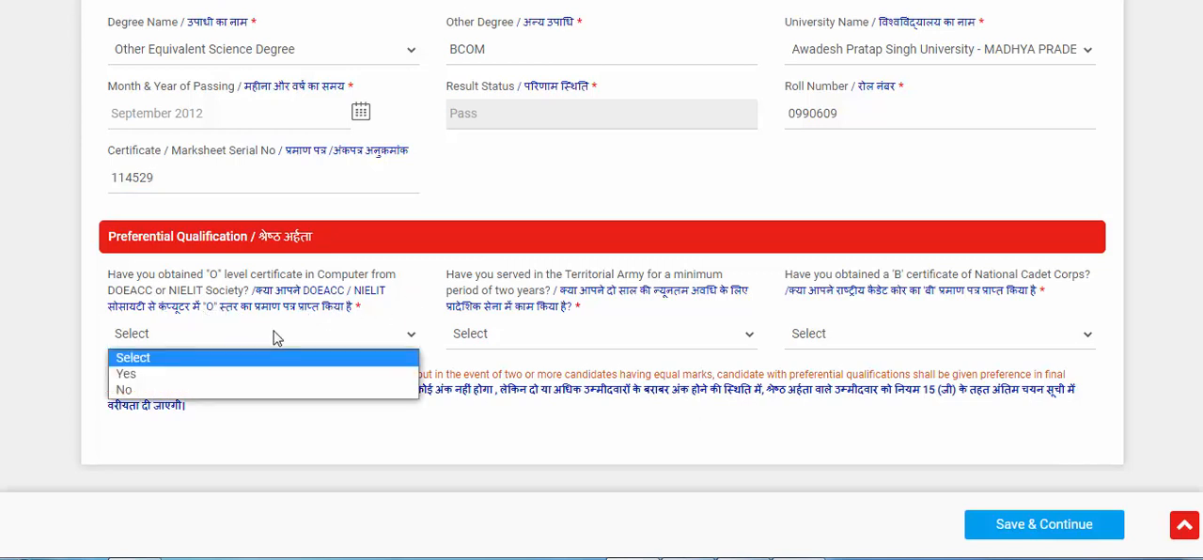
{"action": "left_click", "coordinate": [252, 395]}
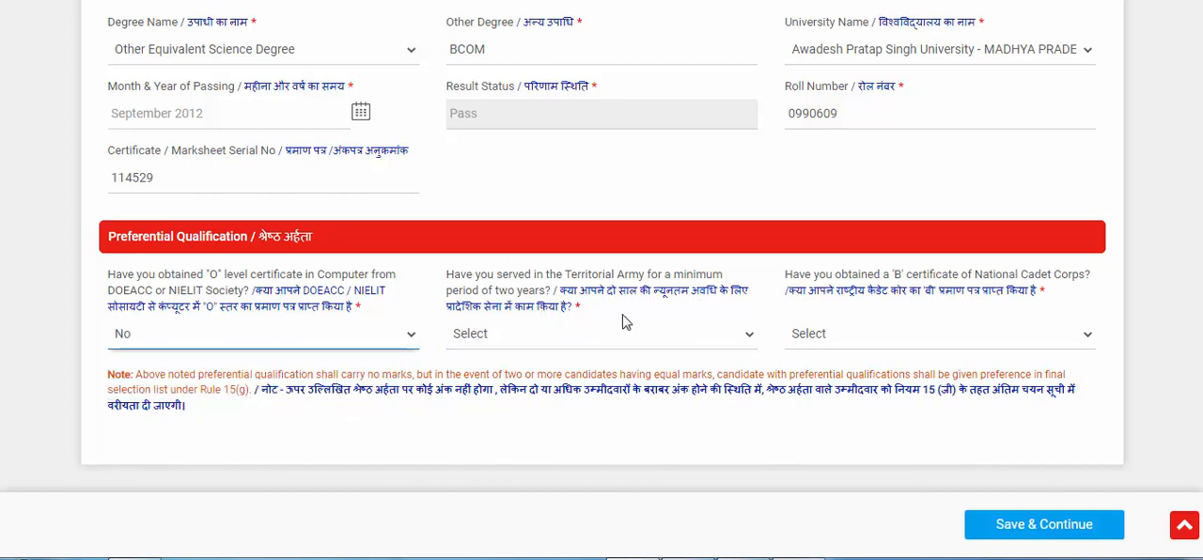
{"action": "left_click", "coordinate": [498, 343]}
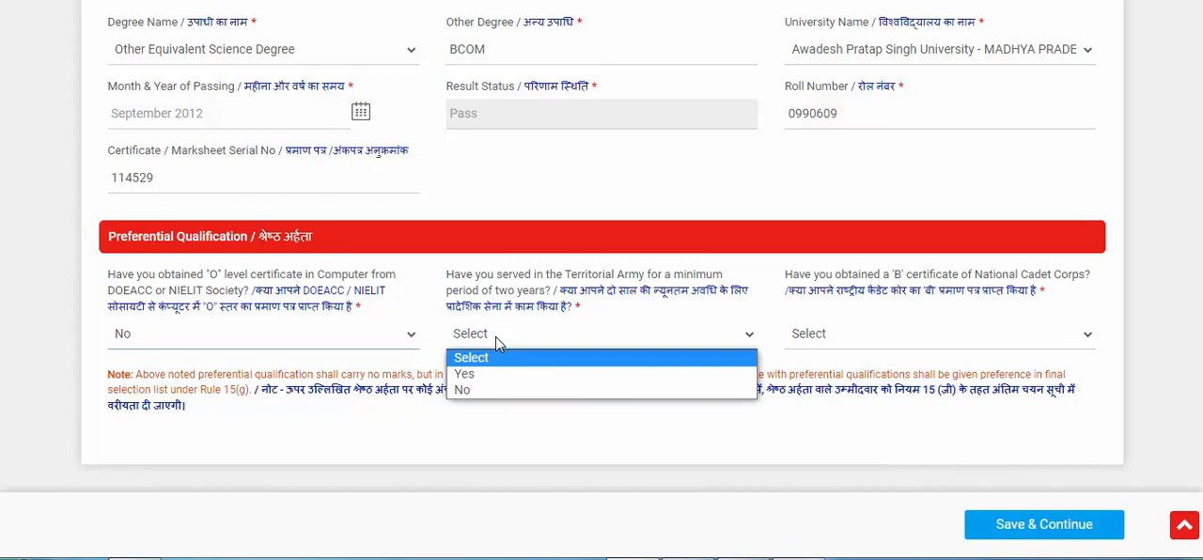
{"action": "left_click", "coordinate": [484, 393]}
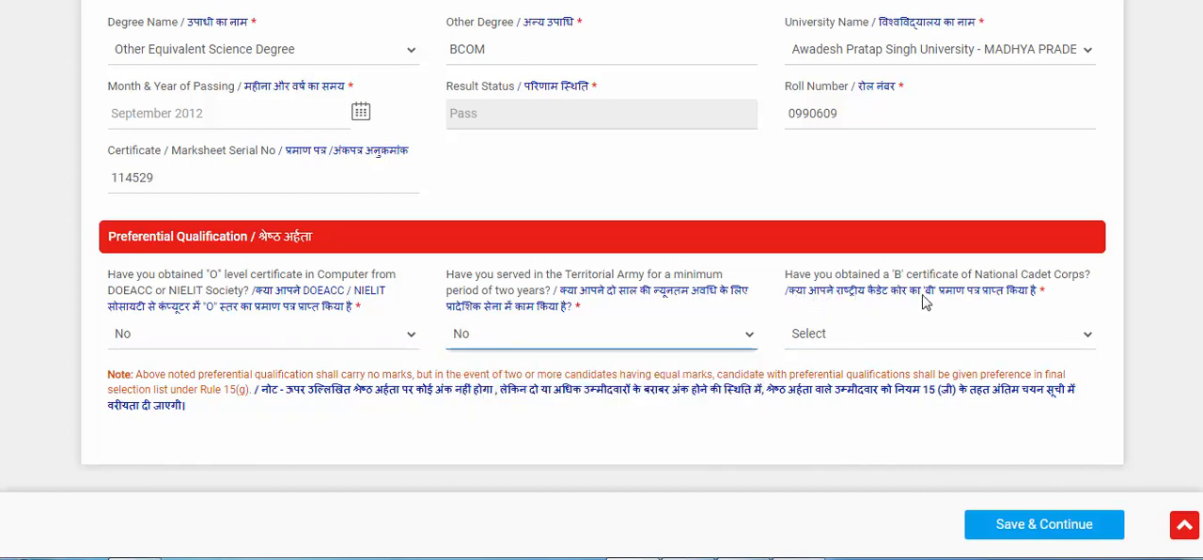
{"action": "left_click", "coordinate": [908, 345]}
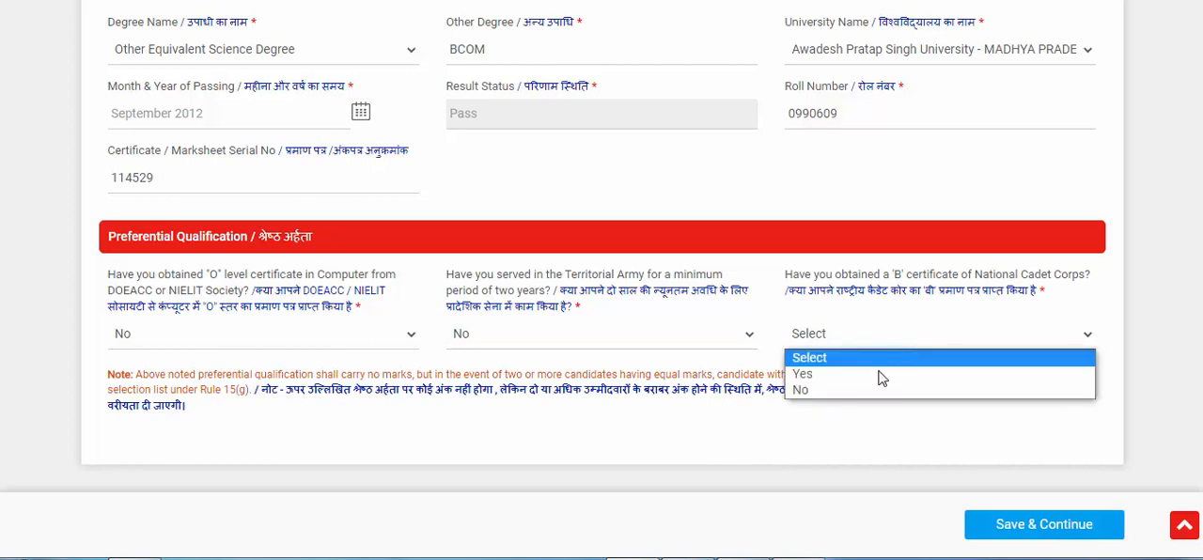
{"action": "left_click", "coordinate": [874, 391]}
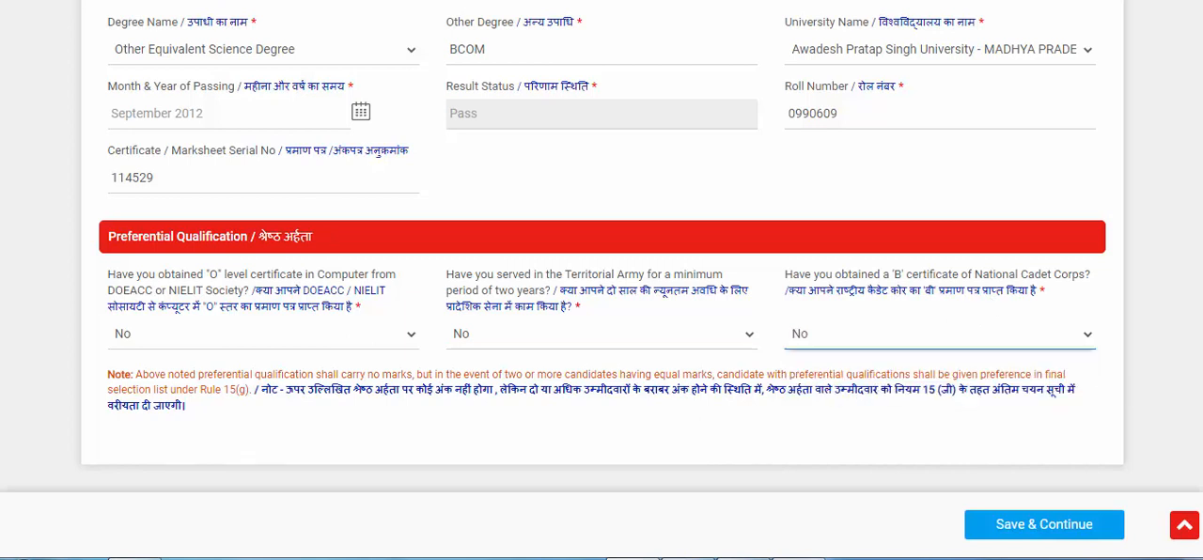
{"action": "left_click", "coordinate": [1072, 536]}
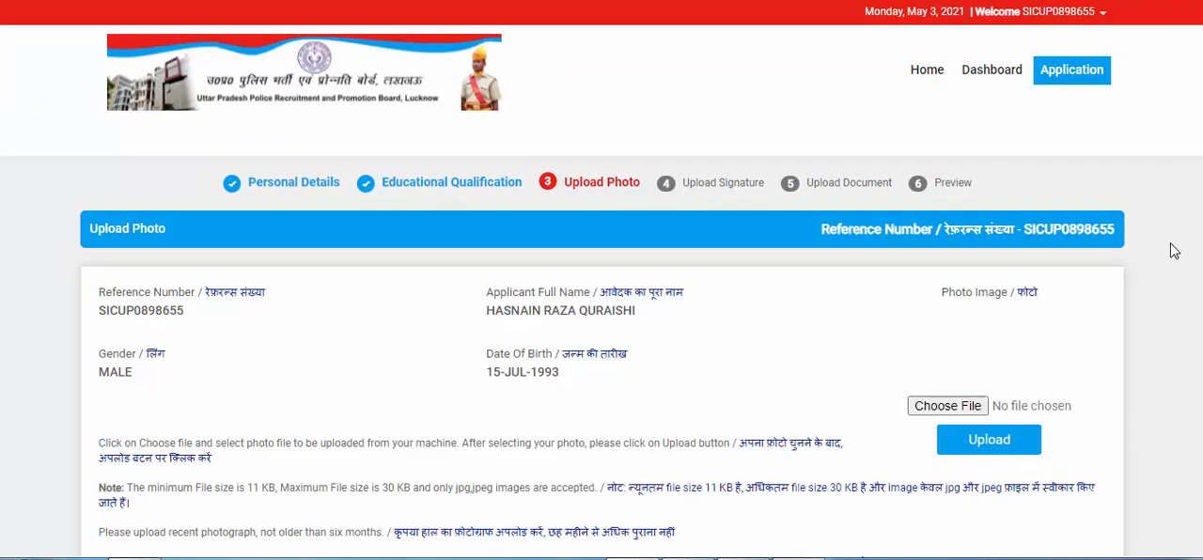
Upload SINGLE.jpg from the mY DOCU folder on the Desktop as the applicant photo, then save and continue to Upload Signature.
{"action": "scroll", "coordinate": [602, 282], "scroll_direction": "down", "scroll_amount": 1}
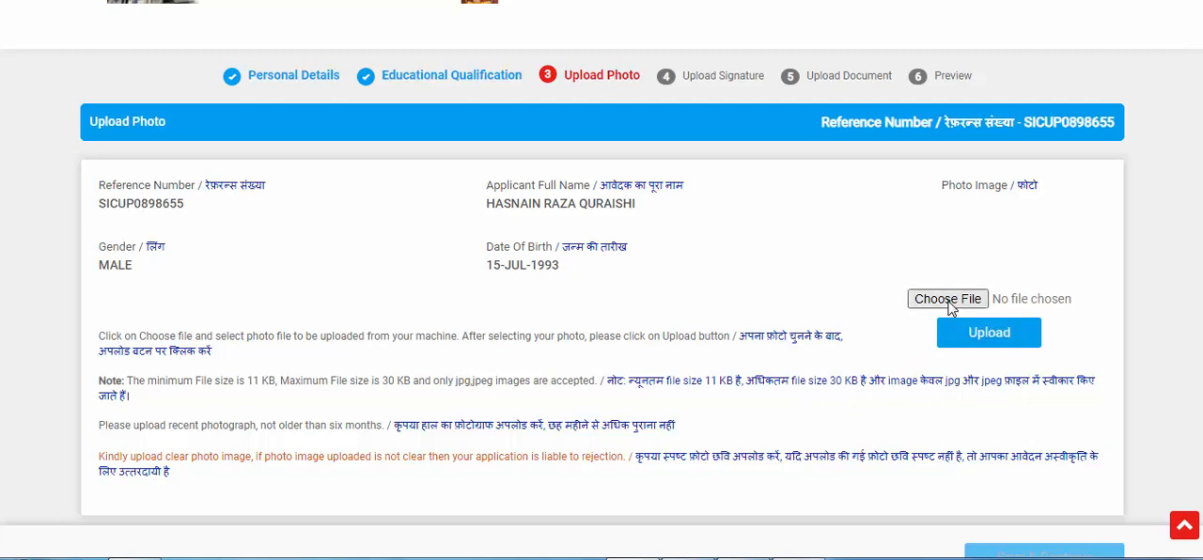
{"action": "left_click", "coordinate": [948, 299]}
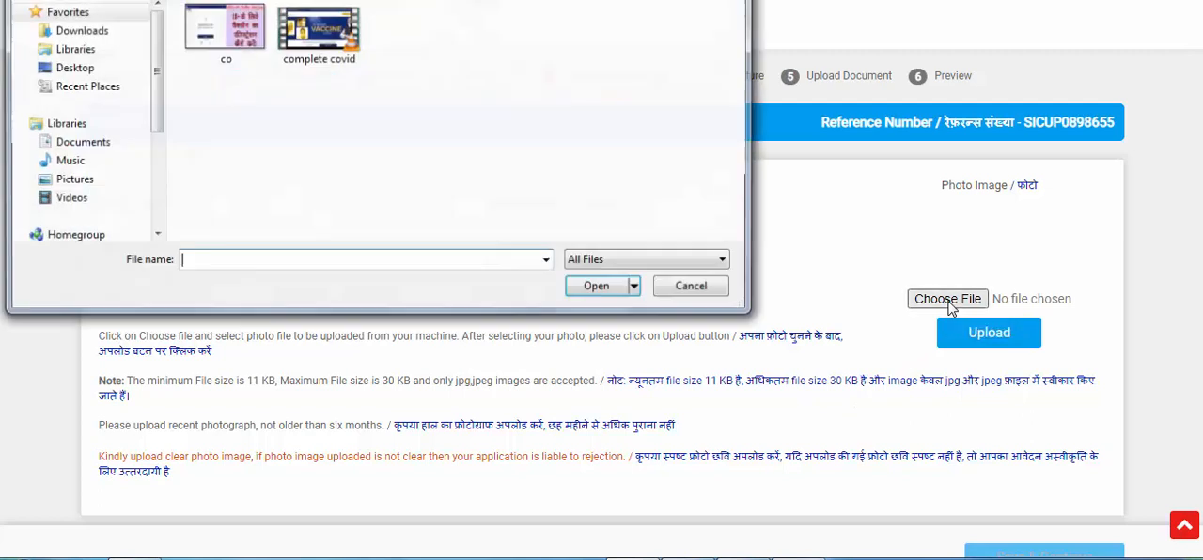
{"action": "left_click", "coordinate": [94, 68]}
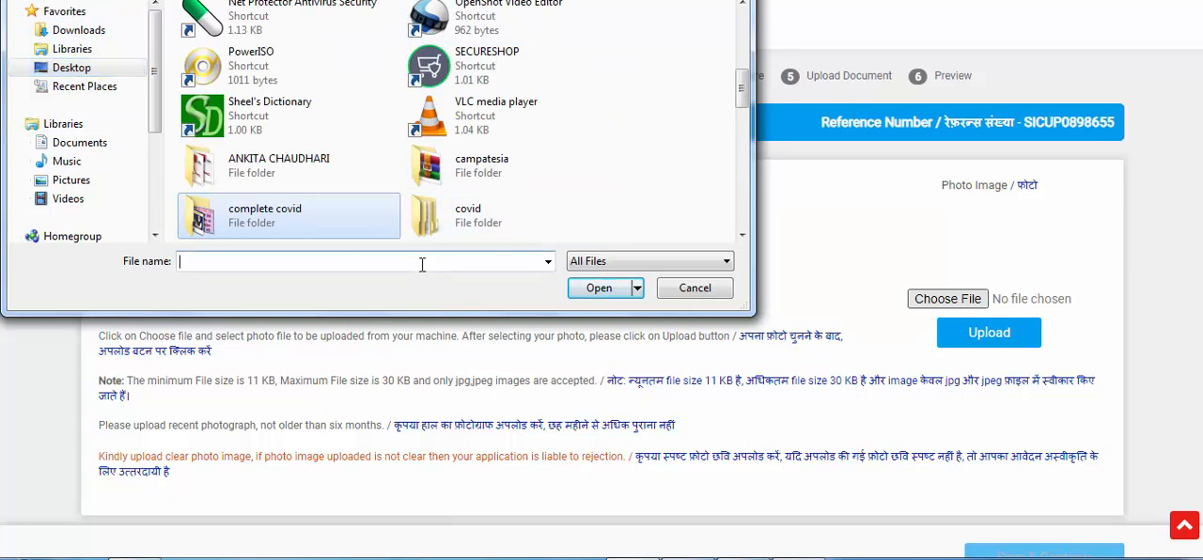
{"action": "type", "text": "MY"}
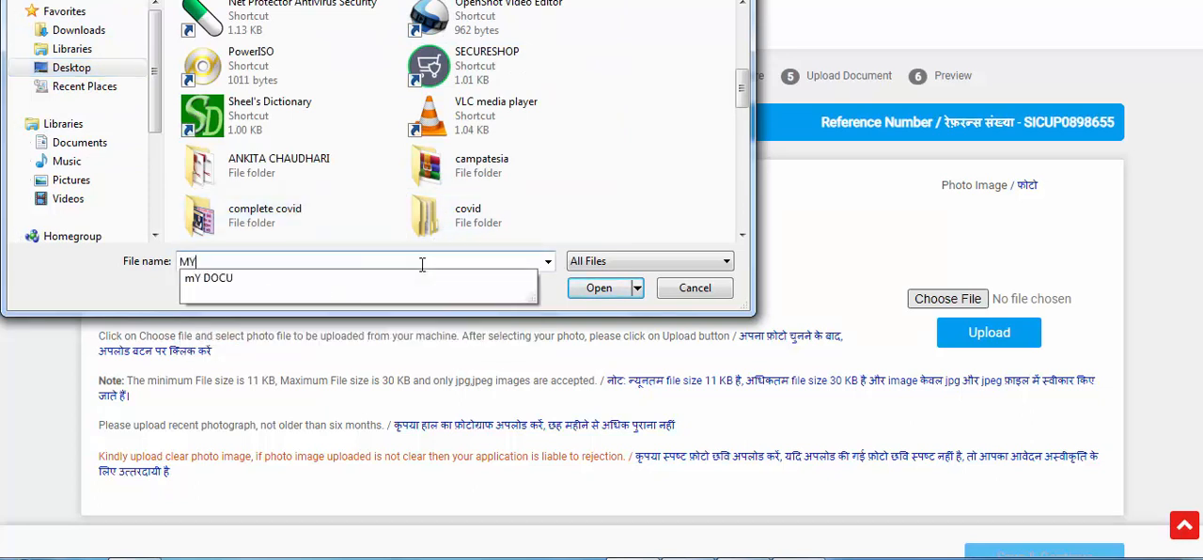
{"action": "key", "text": "Down"}
{"action": "key", "text": "Return"}
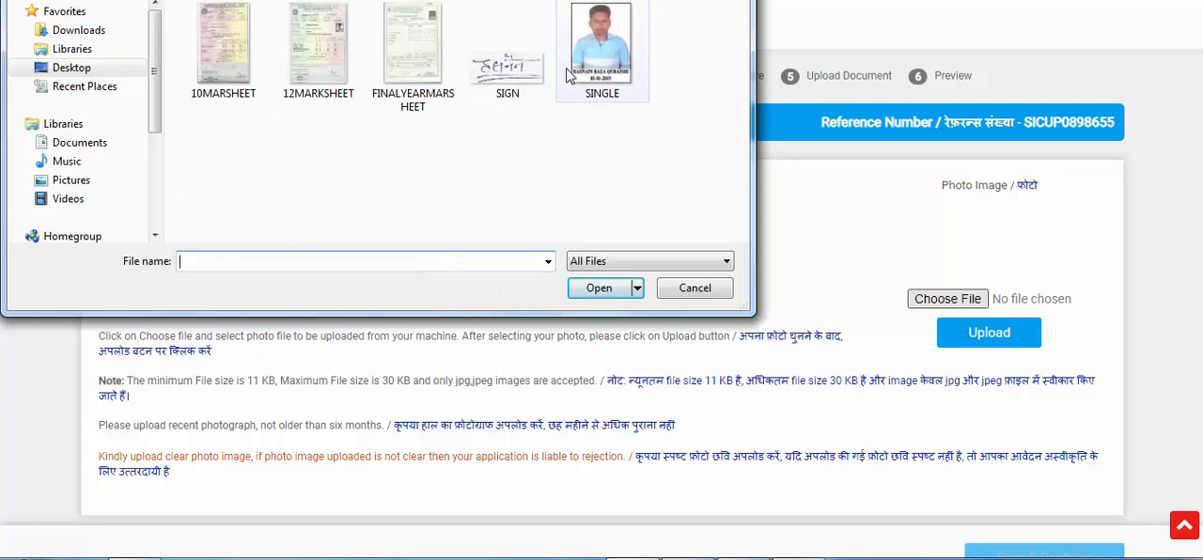
{"action": "left_click", "coordinate": [588, 52]}
{"action": "left_click", "coordinate": [599, 288]}
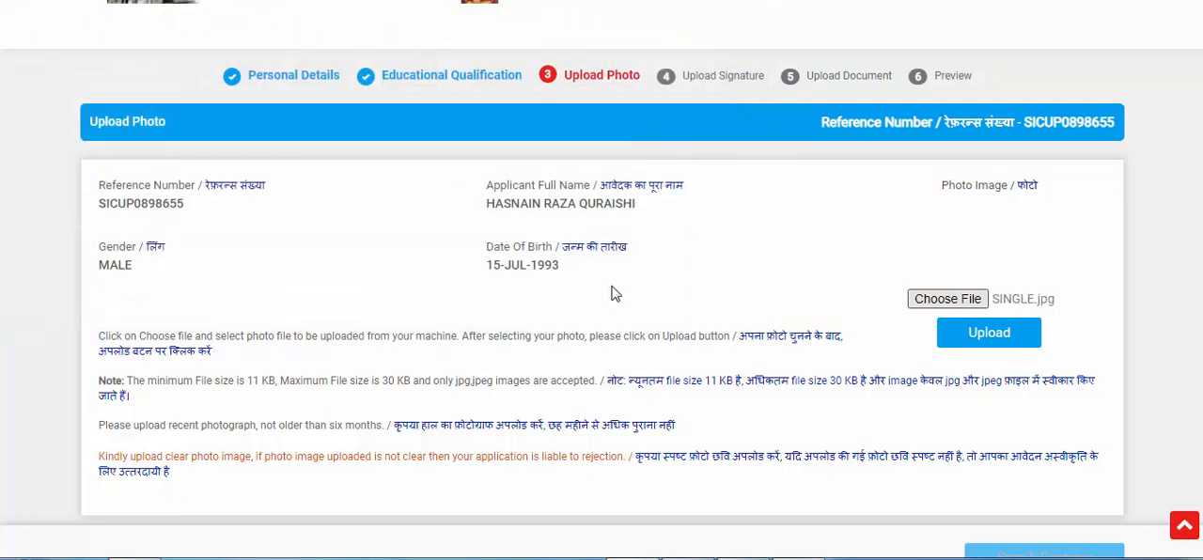
{"action": "left_click", "coordinate": [997, 339]}
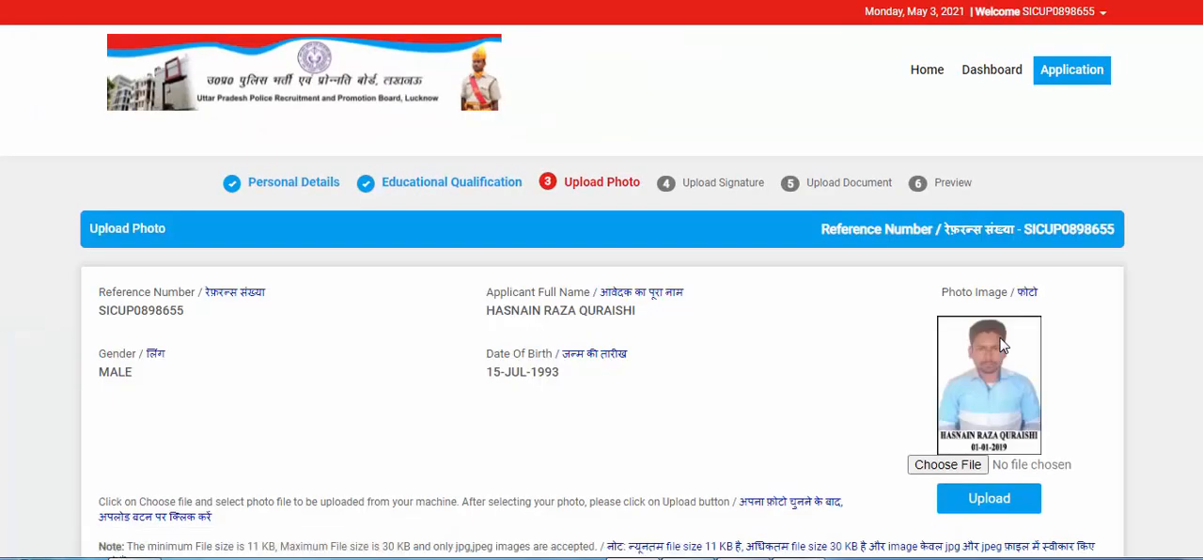
{"action": "scroll", "coordinate": [983, 418], "scroll_direction": "down", "scroll_amount": 2}
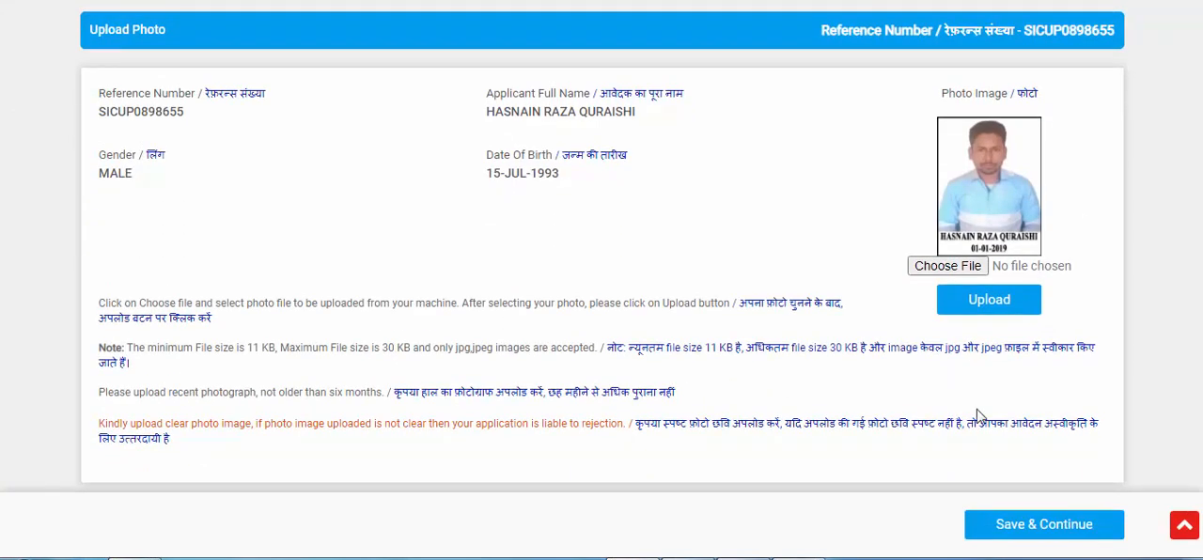
{"action": "left_click", "coordinate": [1022, 534]}
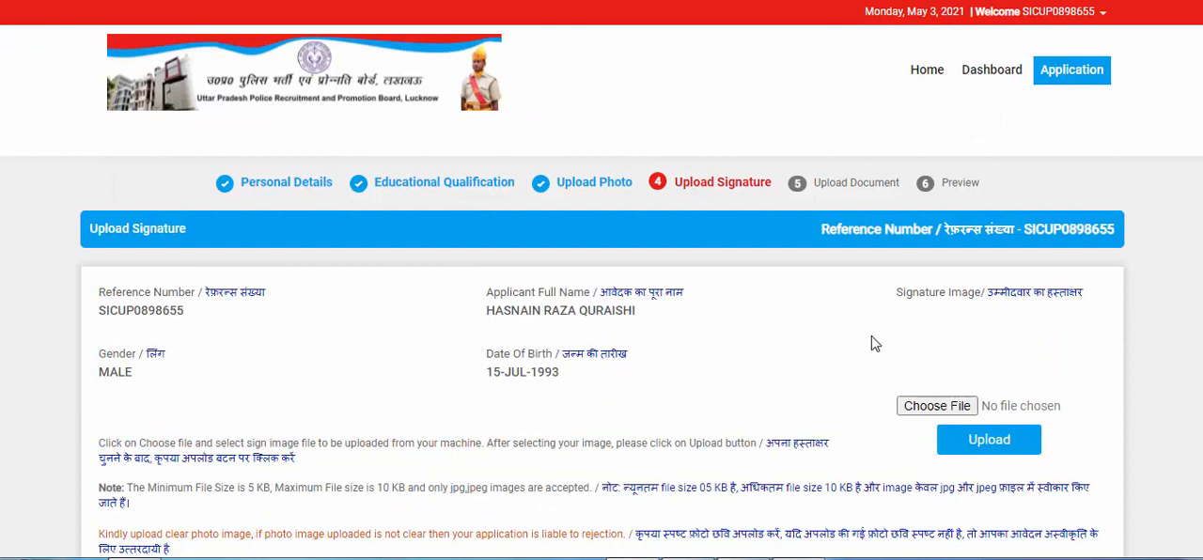
Check the signature file-size limits, upload SIGN.jpg as the signature image, and save and continue to Upload Document.
{"action": "scroll", "coordinate": [893, 333], "scroll_direction": "down", "scroll_amount": 1}
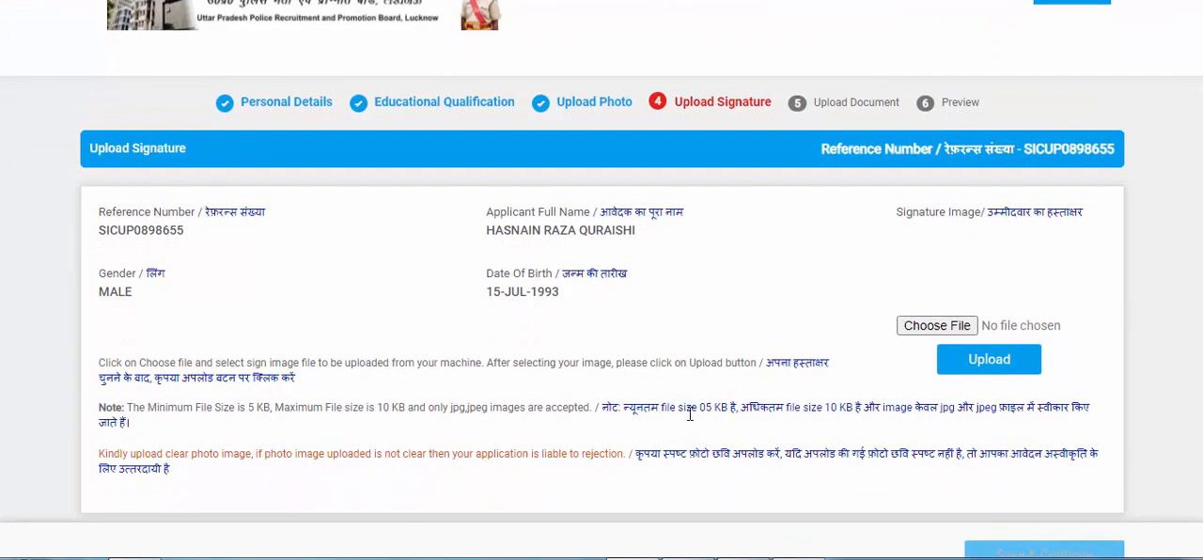
{"action": "left_click_drag", "start_coordinate": [686, 407], "coordinate": [886, 410]}
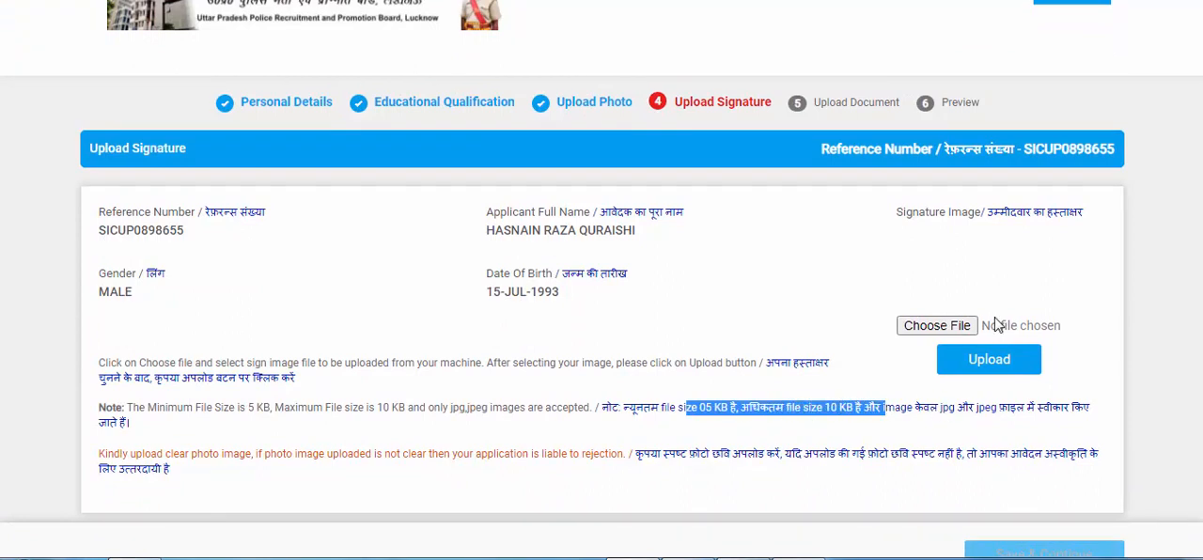
{"action": "left_click", "coordinate": [943, 331]}
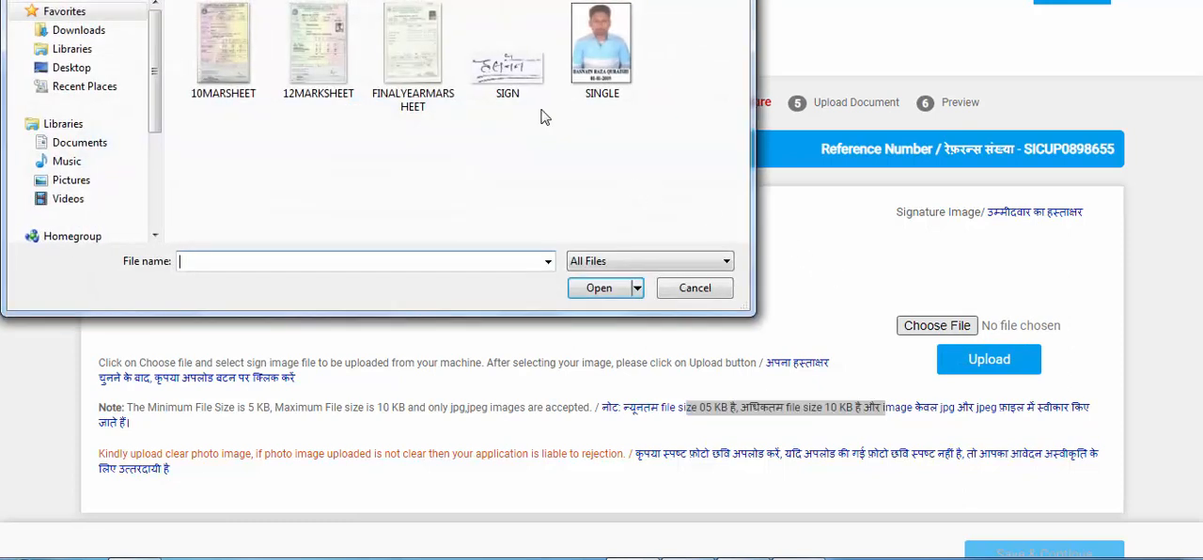
{"action": "left_click", "coordinate": [509, 85]}
{"action": "left_click", "coordinate": [601, 290]}
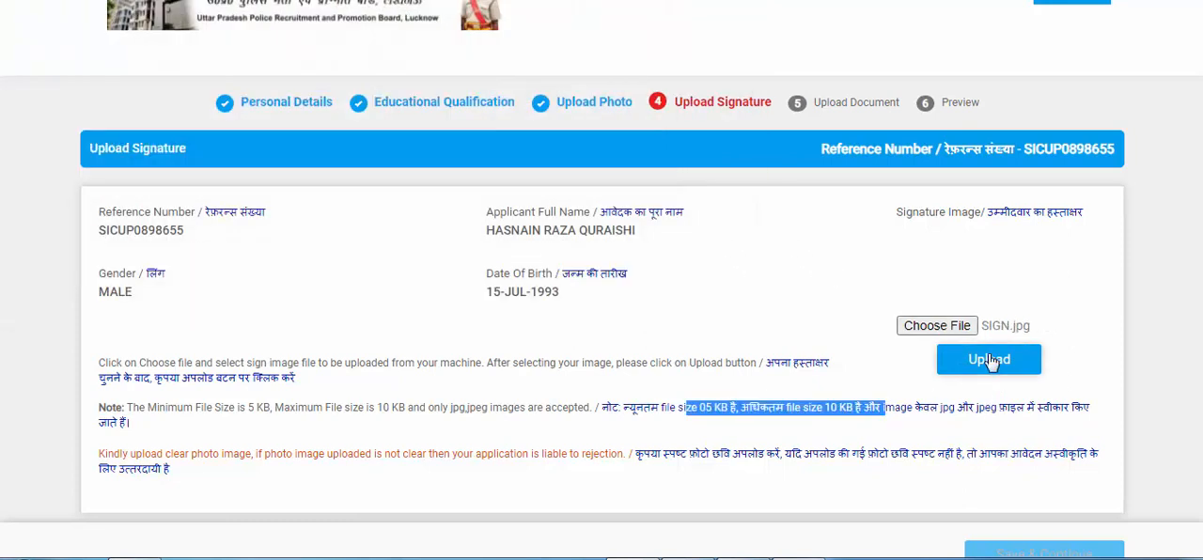
{"action": "left_click", "coordinate": [989, 361]}
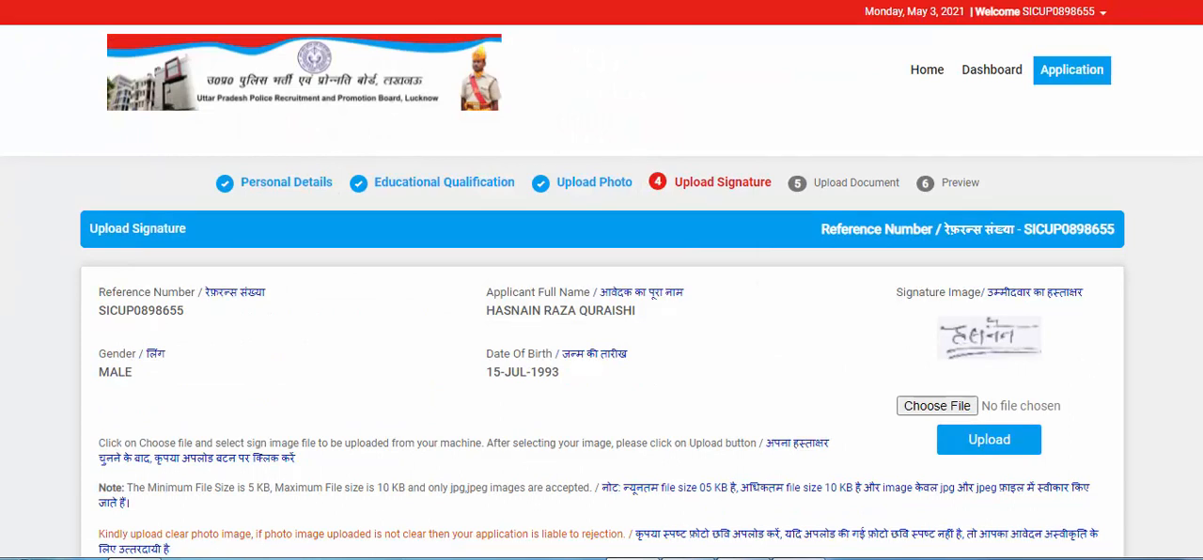
{"action": "scroll", "coordinate": [1066, 430], "scroll_direction": "down", "scroll_amount": 2}
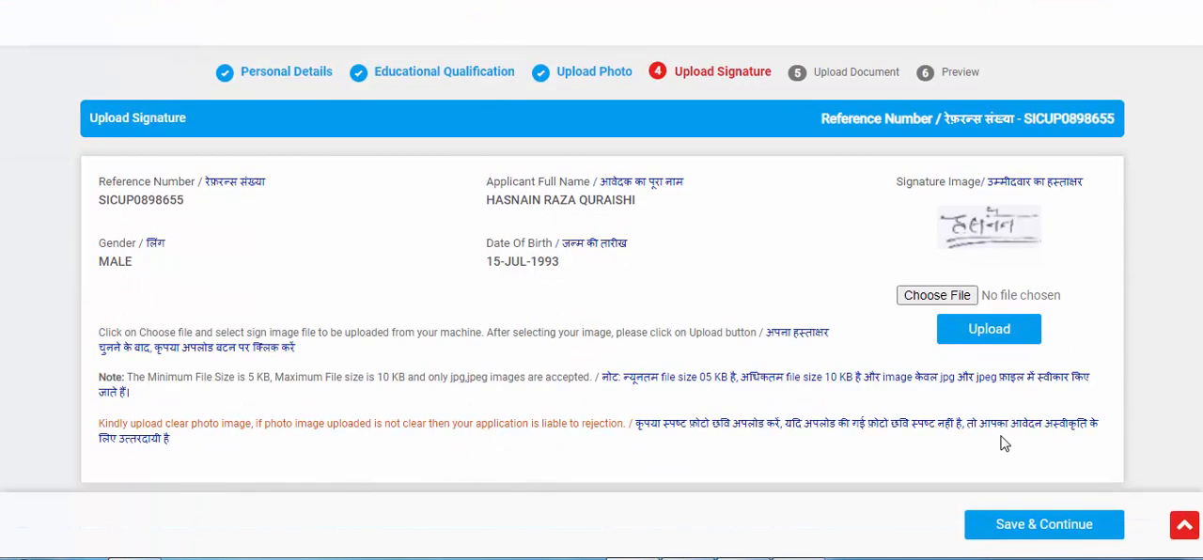
{"action": "left_click", "coordinate": [1062, 529]}
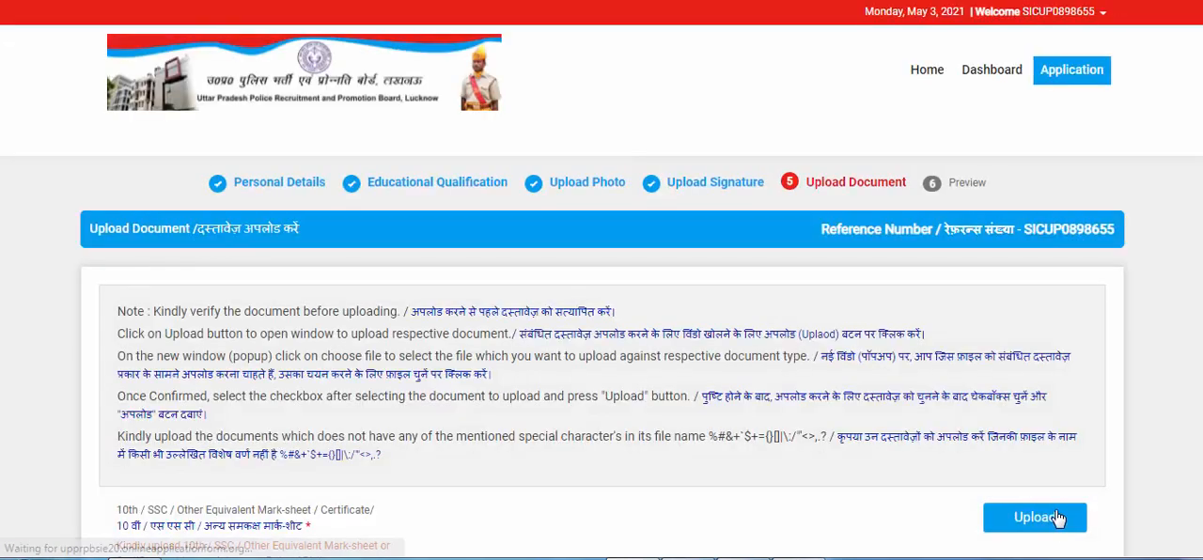
Review the required documents and file-size note, then upload 10MARSHEET.jpg as the 10th mark-sheet, confirming that the selected file is correct.
{"action": "scroll", "coordinate": [1060, 524], "scroll_direction": "down", "scroll_amount": 2}
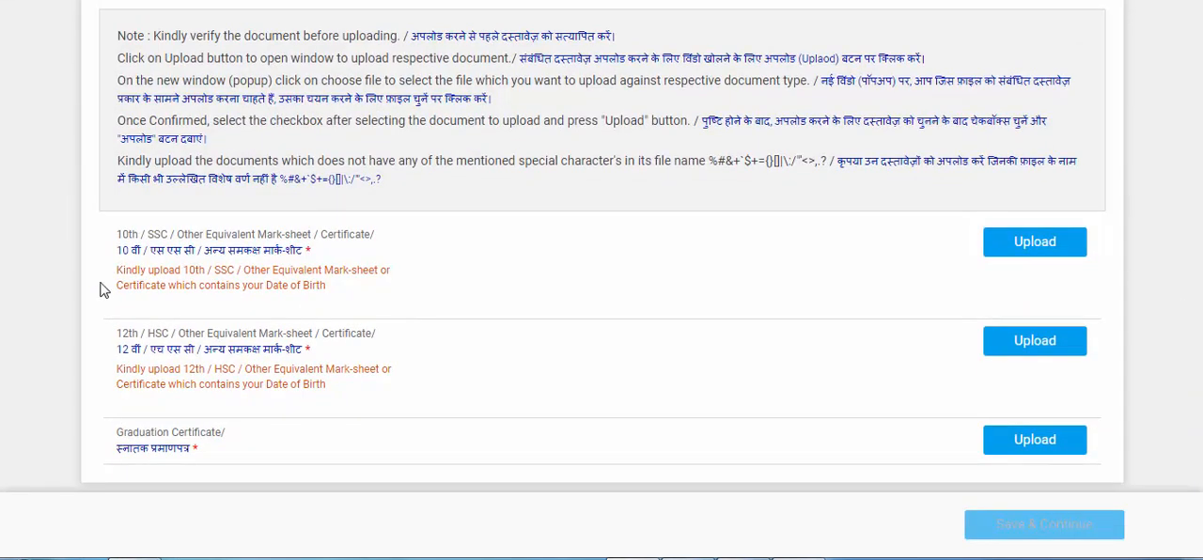
{"action": "left_click_drag", "start_coordinate": [121, 250], "coordinate": [200, 254]}
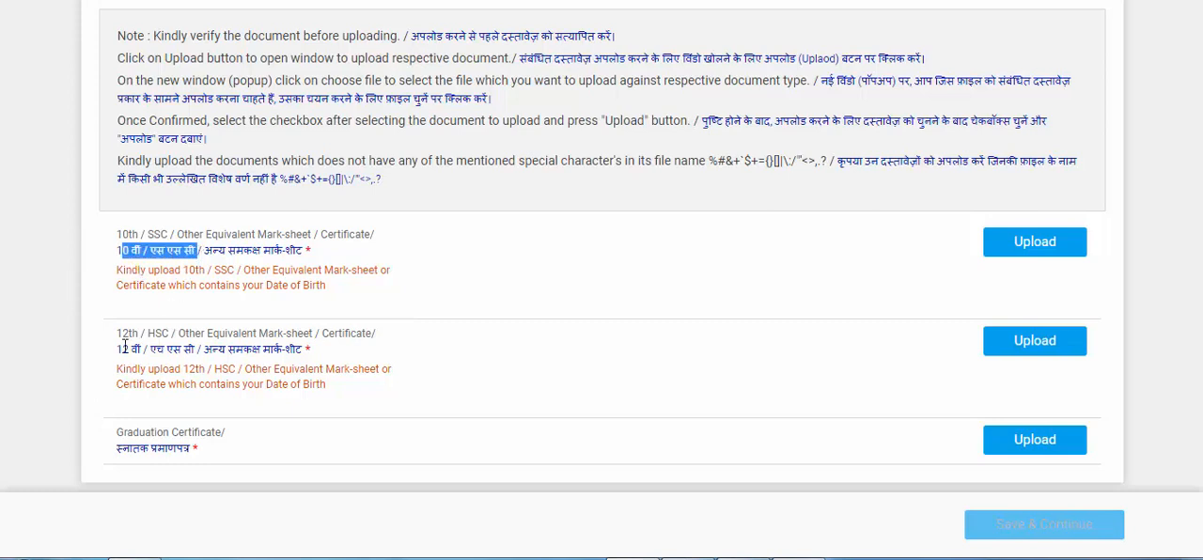
{"action": "left_click_drag", "start_coordinate": [123, 346], "coordinate": [269, 353]}
{"action": "left_click_drag", "start_coordinate": [114, 450], "coordinate": [219, 459]}
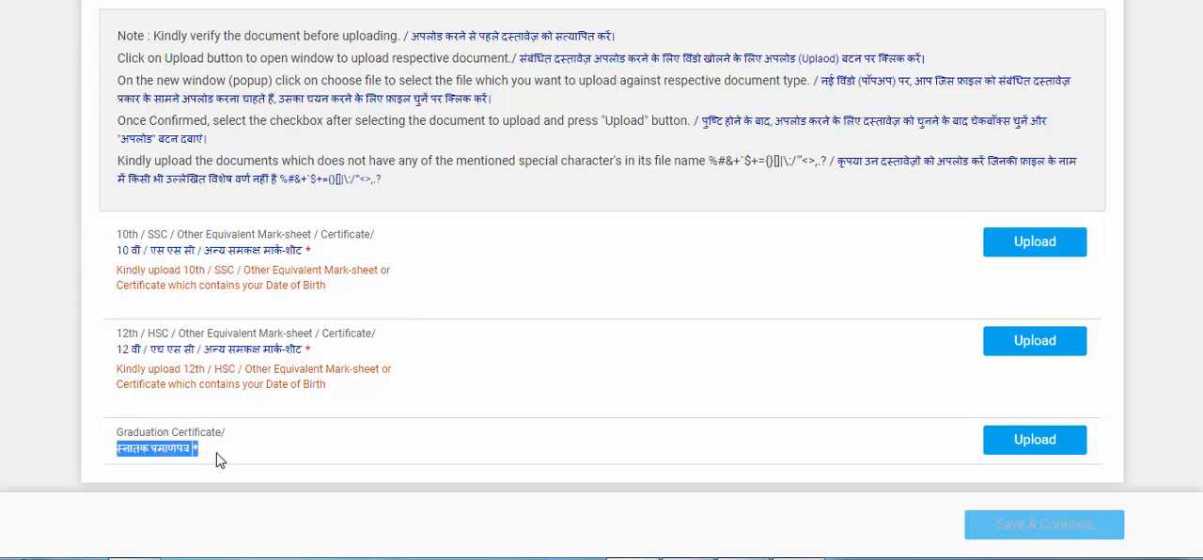
{"action": "left_click", "coordinate": [1073, 246]}
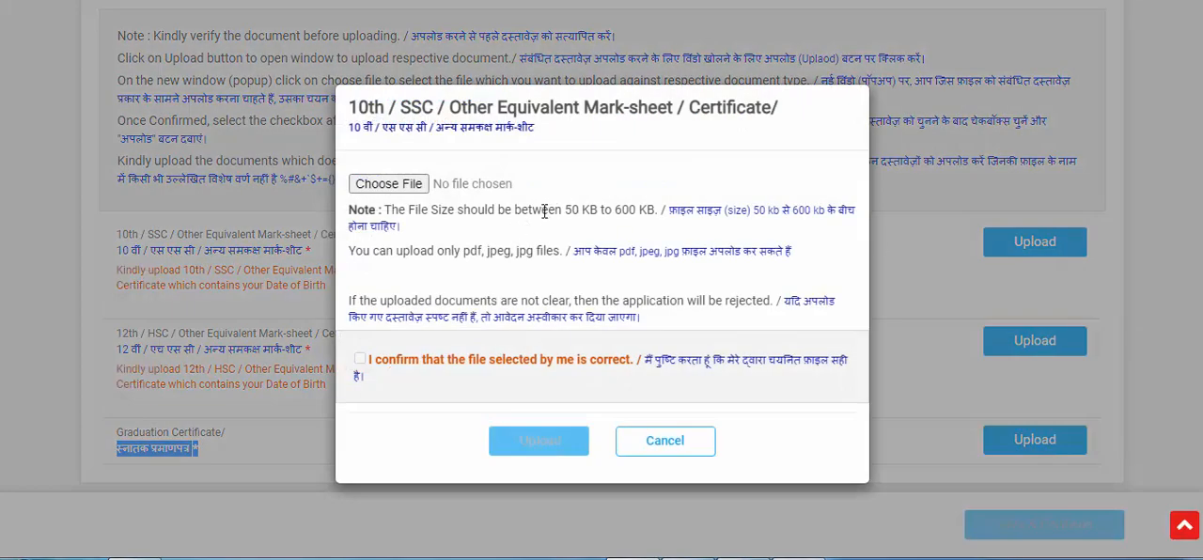
{"action": "left_click_drag", "start_coordinate": [544, 211], "coordinate": [637, 215]}
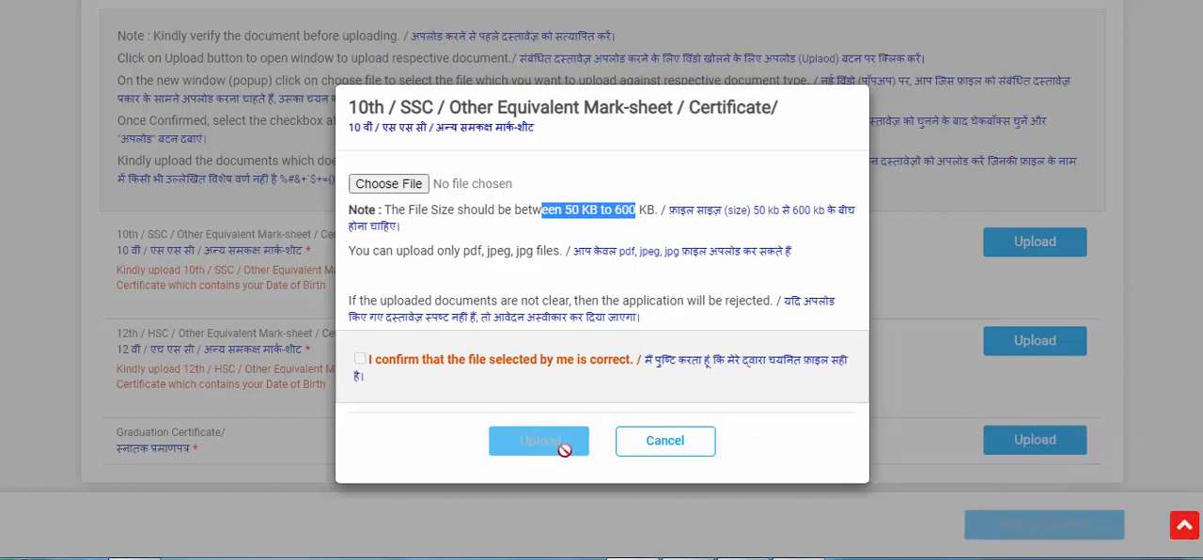
{"action": "left_click", "coordinate": [692, 222]}
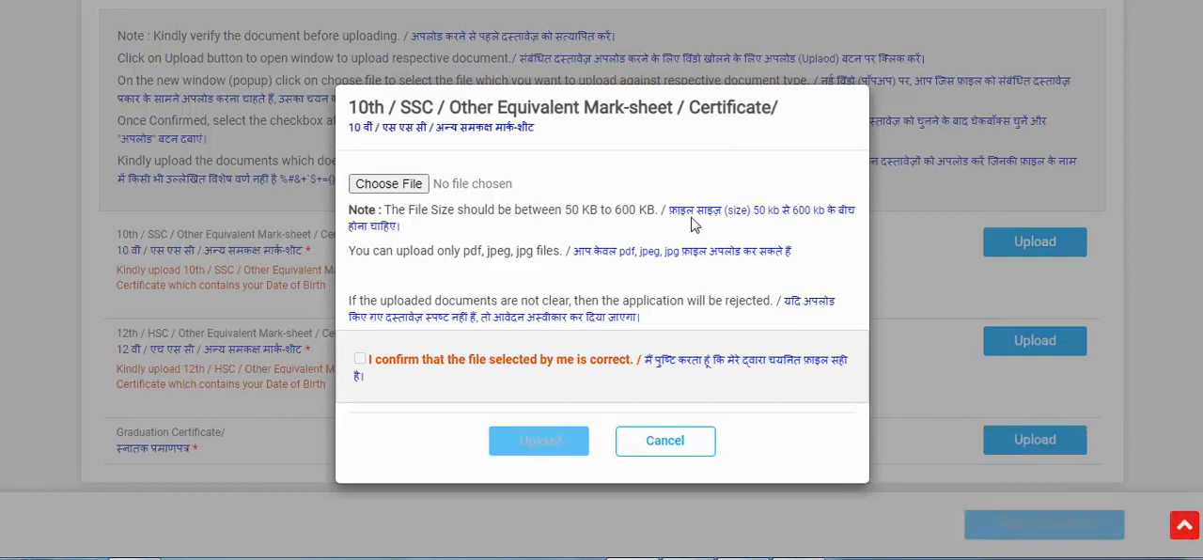
{"action": "left_click", "coordinate": [414, 185]}
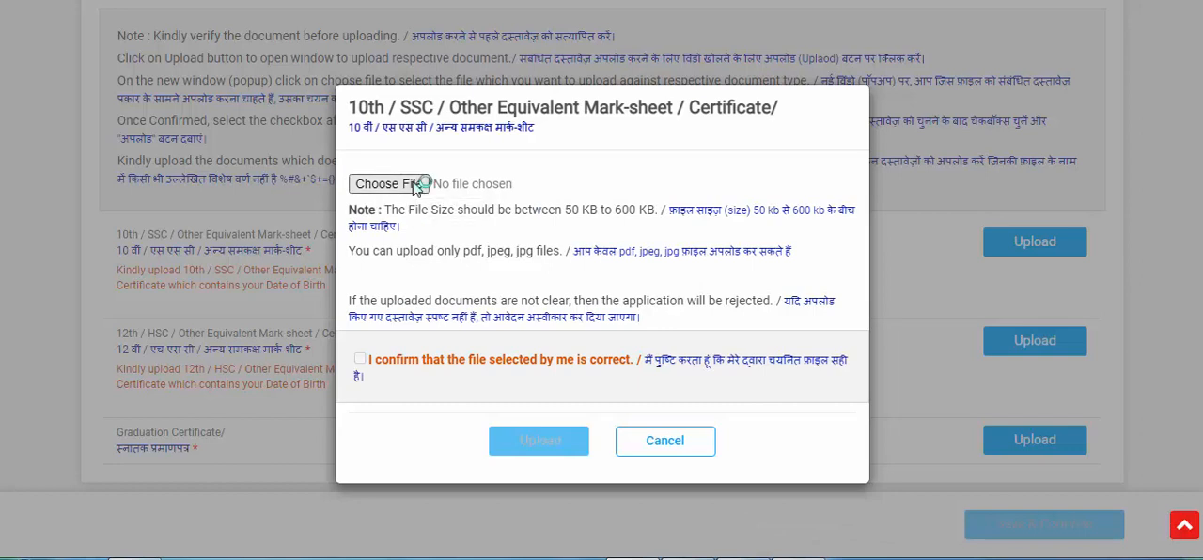
{"action": "left_click", "coordinate": [236, 44]}
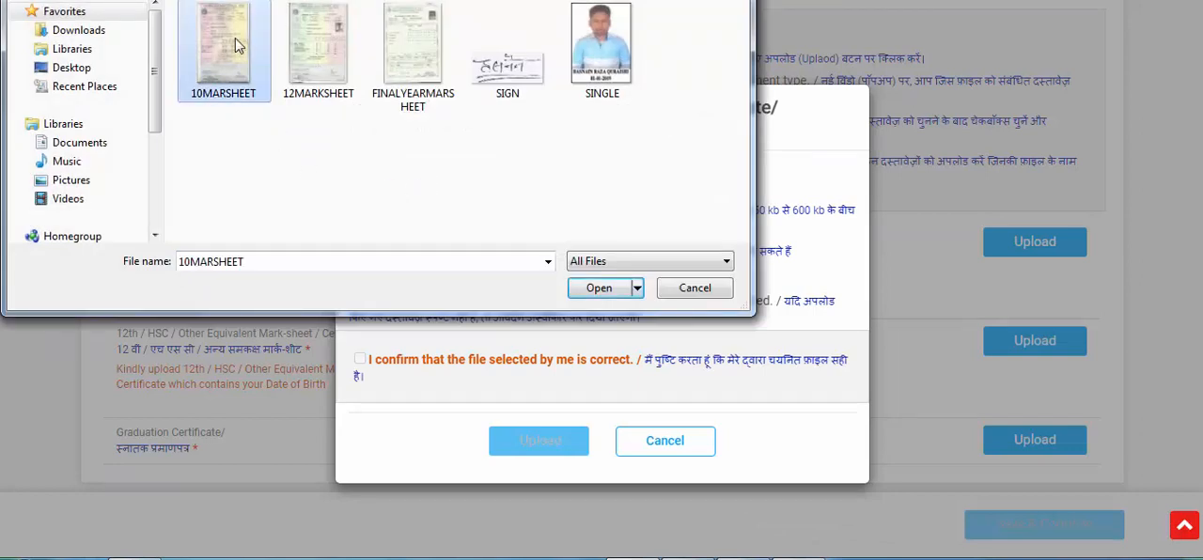
{"action": "left_click", "coordinate": [594, 290]}
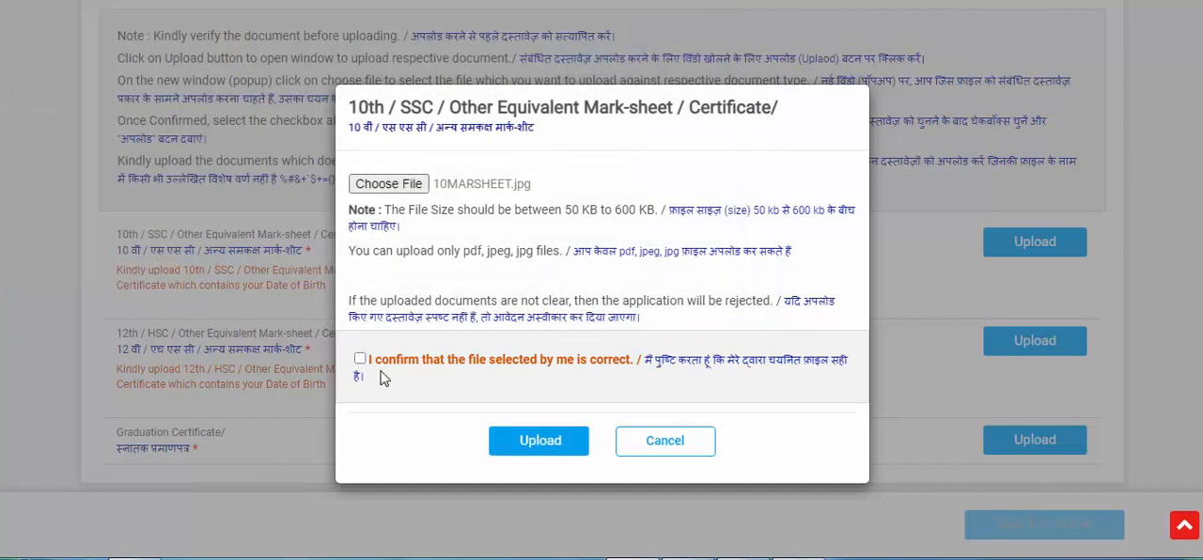
{"action": "left_click", "coordinate": [371, 360]}
{"action": "left_click", "coordinate": [528, 449]}
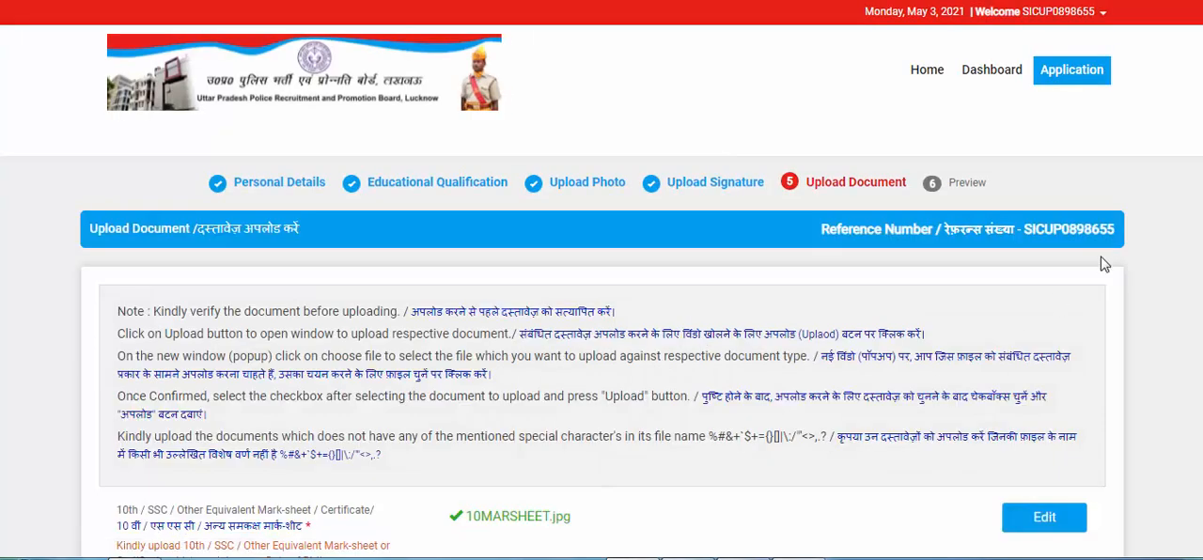
Upload 12MARKSHEET.jpg as the 12th / HSC mark-sheet, confirming that the selected file is correct.
{"action": "scroll", "coordinate": [601, 282], "scroll_direction": "down", "scroll_amount": 3}
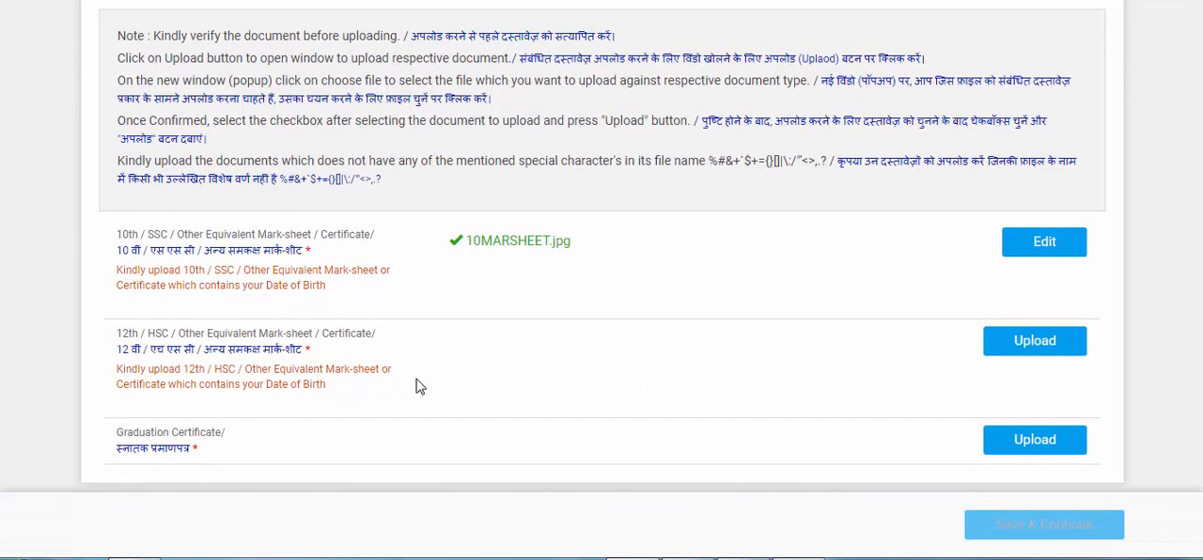
{"action": "left_click_drag", "start_coordinate": [125, 333], "coordinate": [301, 352]}
{"action": "left_click", "coordinate": [1009, 346]}
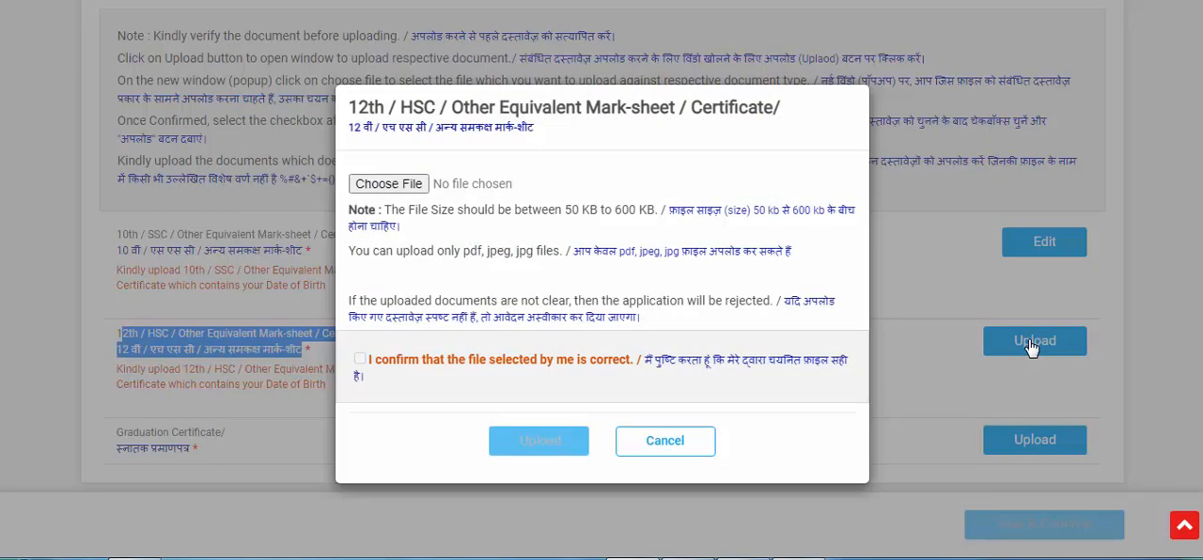
{"action": "left_click", "coordinate": [411, 189]}
{"action": "left_click", "coordinate": [320, 77]}
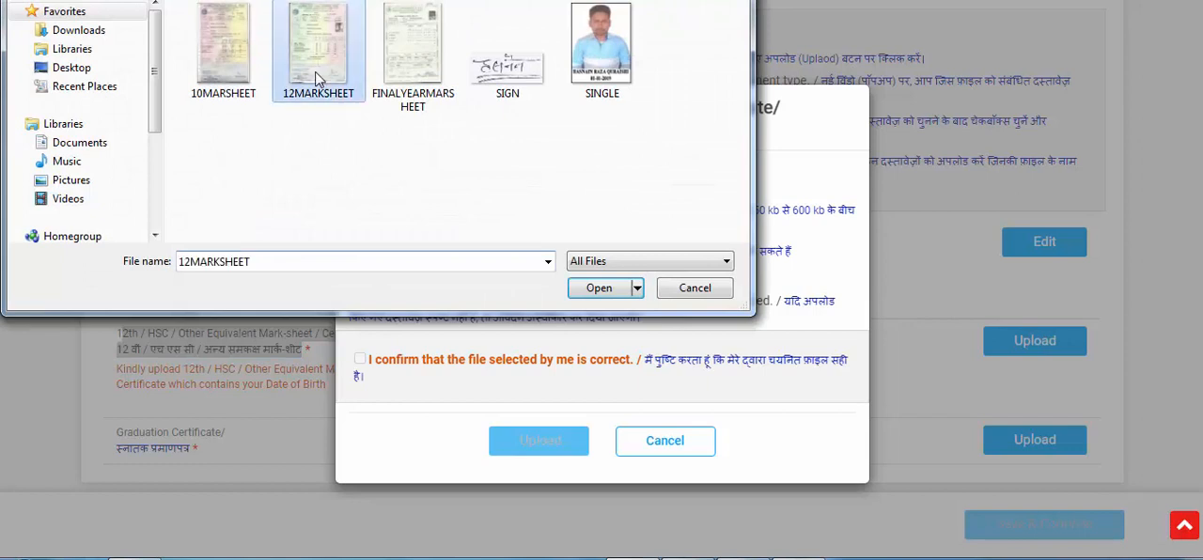
{"action": "left_click", "coordinate": [574, 295]}
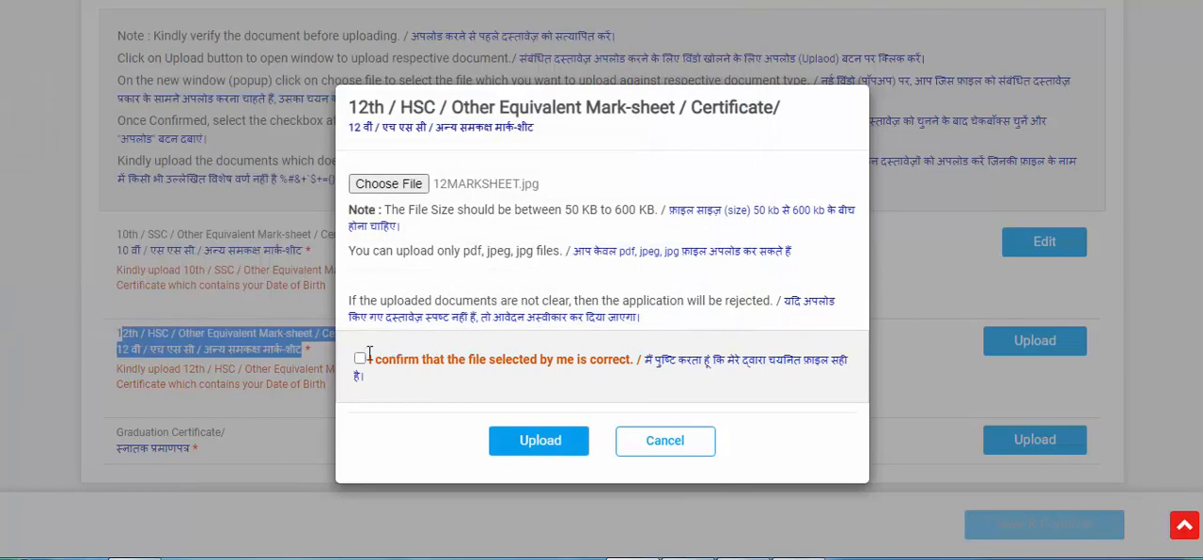
{"action": "left_click", "coordinate": [359, 359]}
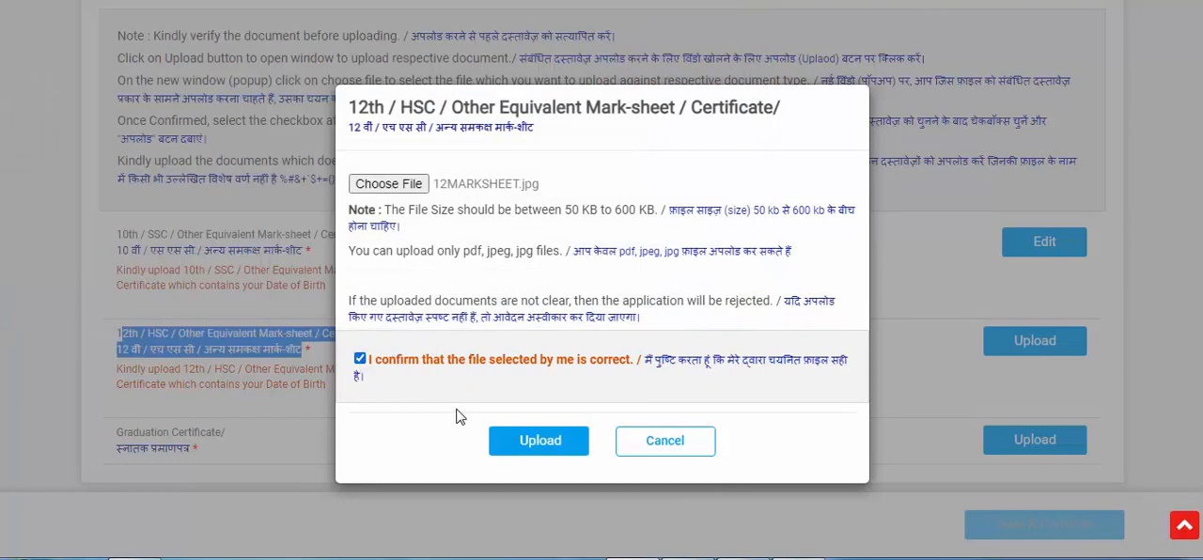
{"action": "left_click", "coordinate": [554, 448]}
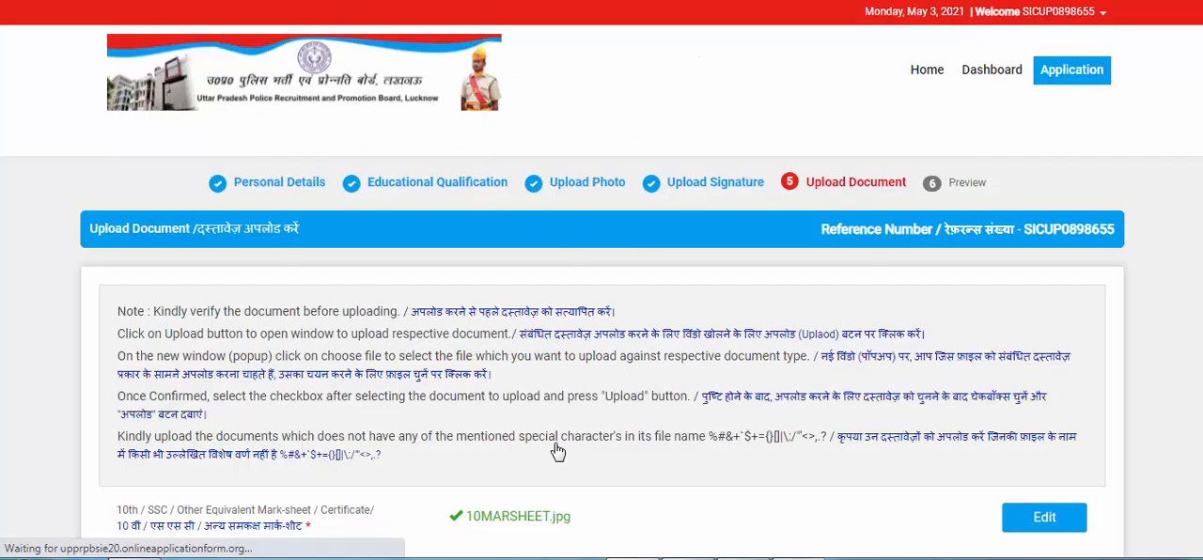
Upload FINALYEARMARSHEET.jpg as the Graduation Certificate with the file confirmed as correct, and save and continue to the Preview page.
{"action": "left_click_drag", "start_coordinate": [1202, 170], "coordinate": [1202, 354]}
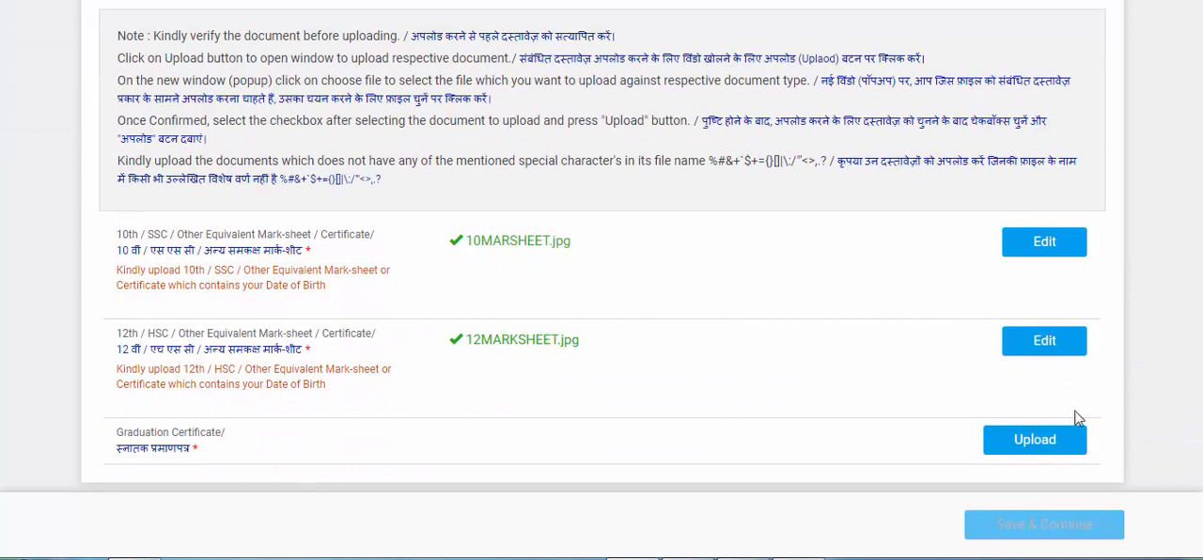
{"action": "left_click", "coordinate": [1035, 447]}
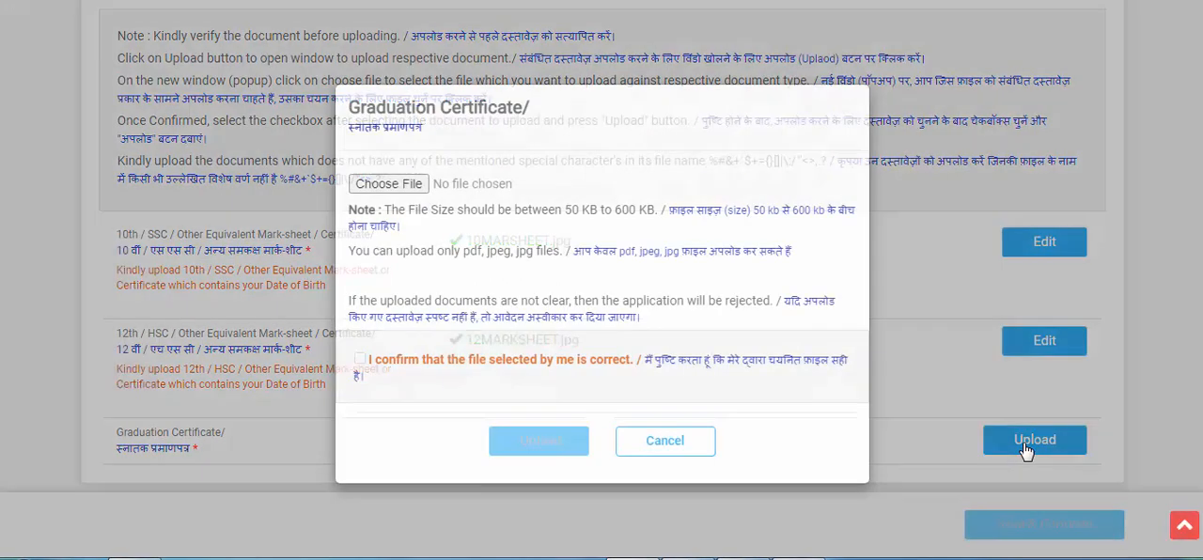
{"action": "left_click", "coordinate": [389, 184]}
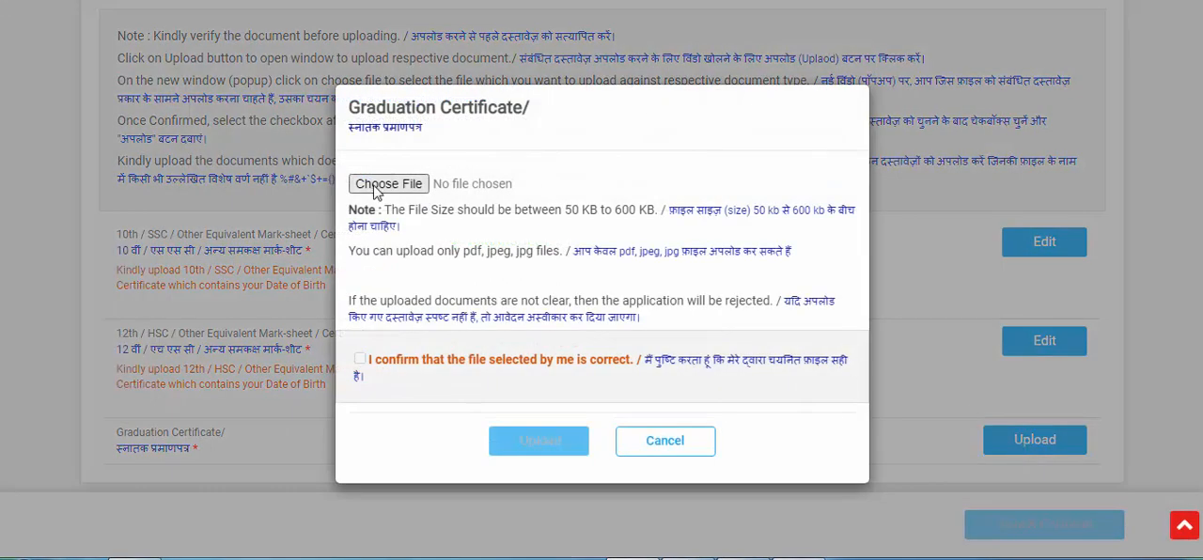
{"action": "left_click", "coordinate": [418, 57]}
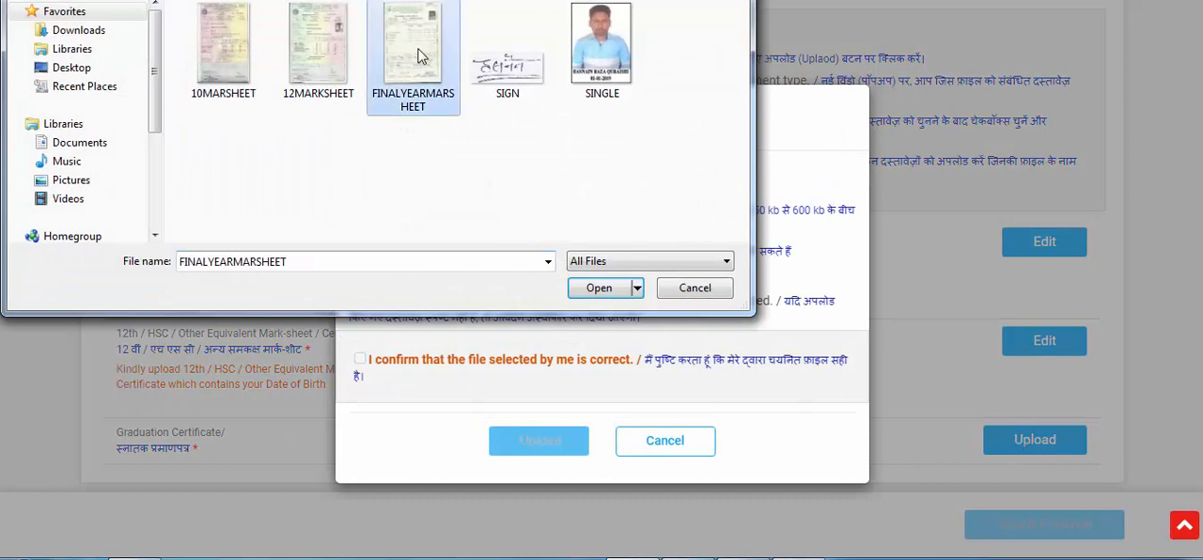
{"action": "left_click", "coordinate": [596, 289]}
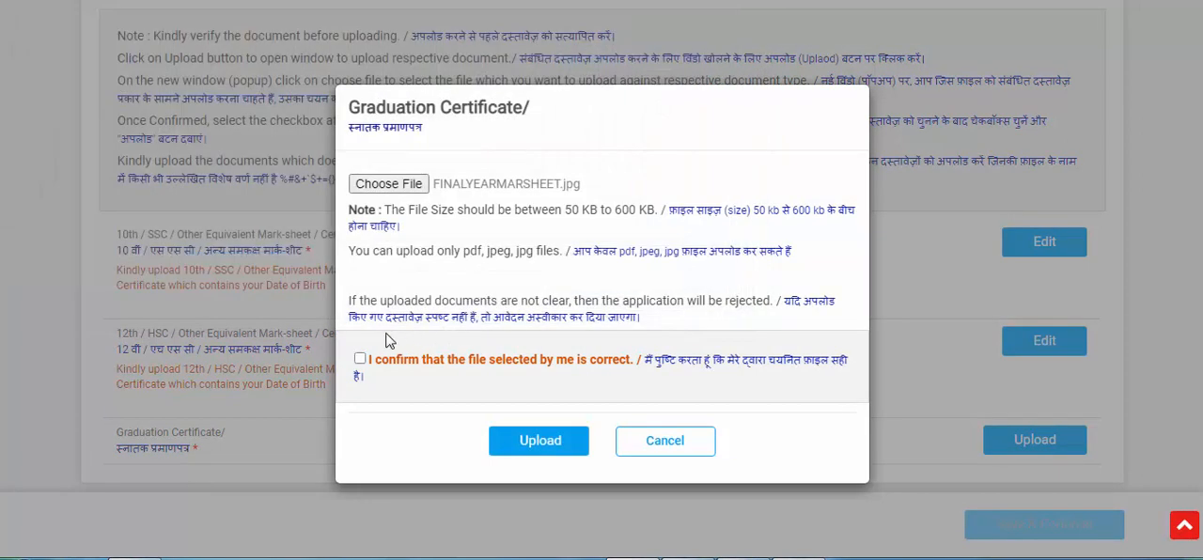
{"action": "left_click", "coordinate": [360, 358]}
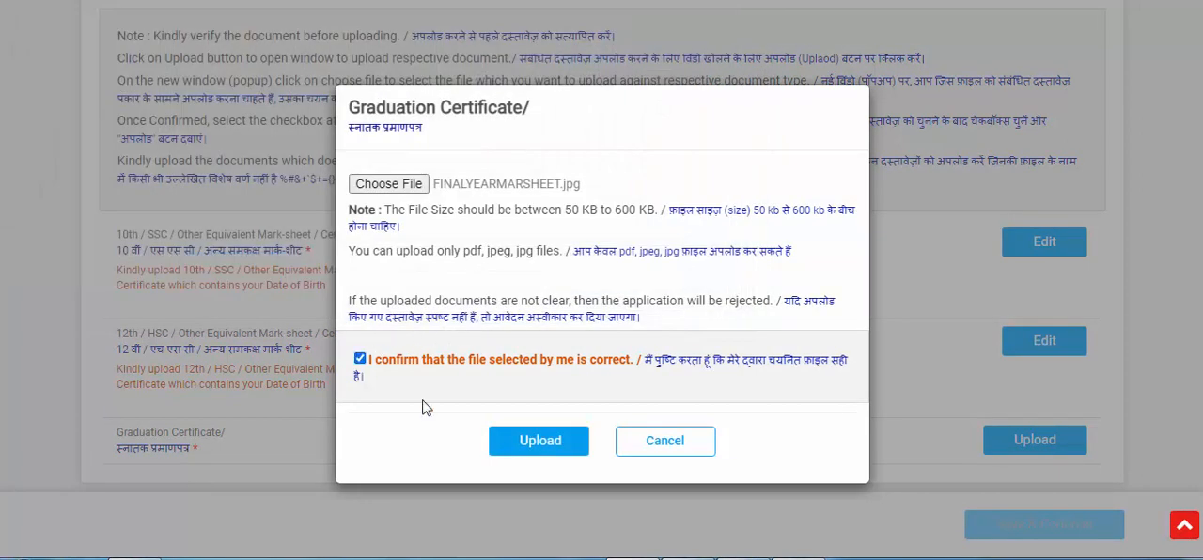
{"action": "left_click", "coordinate": [532, 447]}
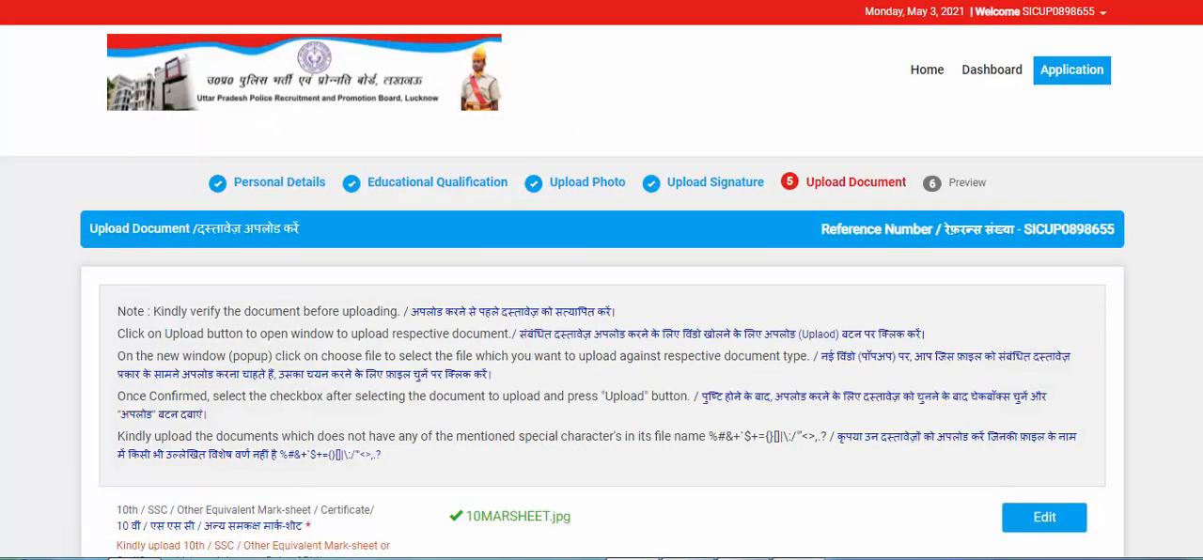
{"action": "scroll", "coordinate": [601, 282], "scroll_direction": "down", "scroll_amount": 3}
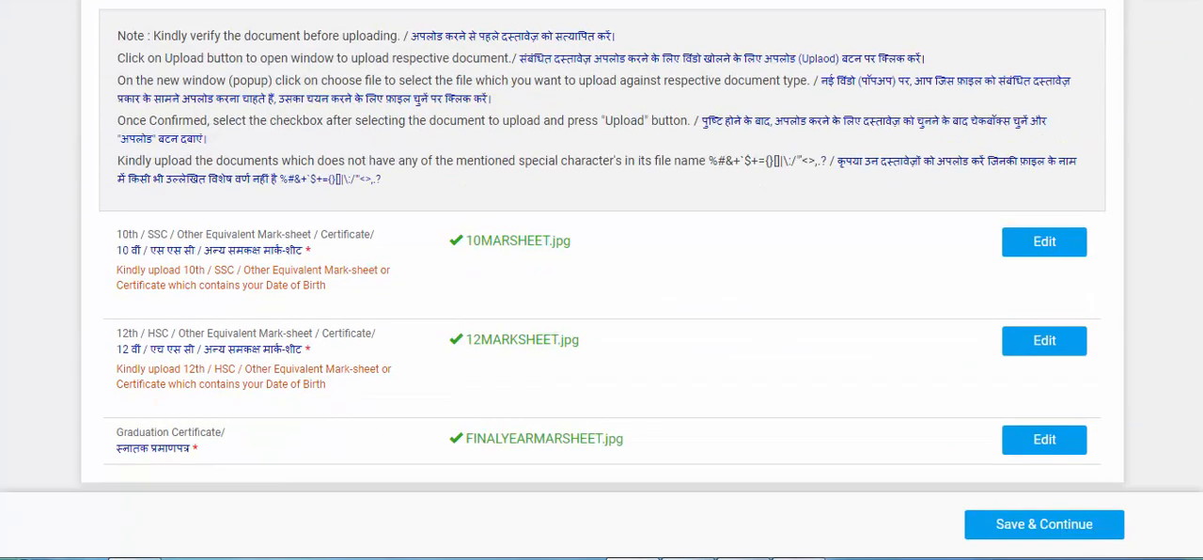
{"action": "left_click", "coordinate": [1020, 534]}
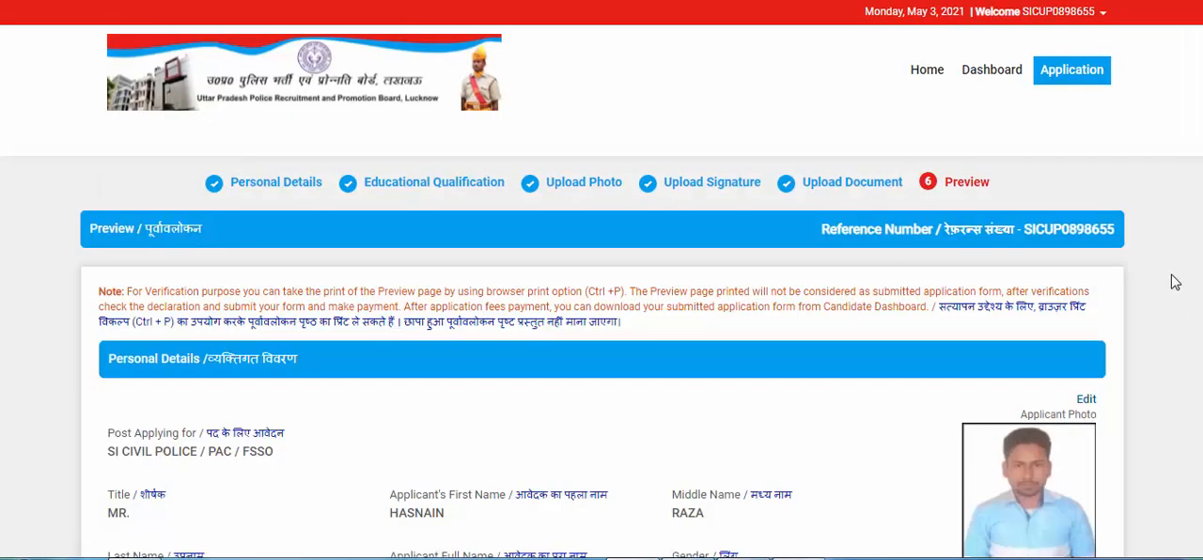
Review the application preview from the personal details down to the declarations and signature, and return to its beginning.
{"action": "scroll", "coordinate": [602, 282], "scroll_direction": "down", "scroll_amount": 15}
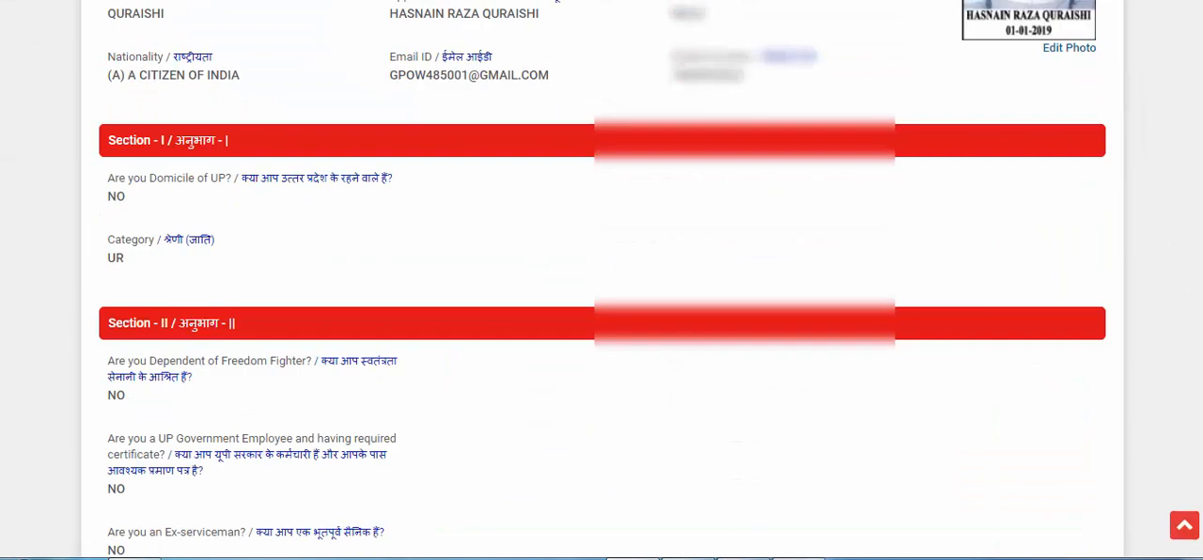
{"action": "scroll", "coordinate": [602, 282], "scroll_direction": "down", "scroll_amount": 15}
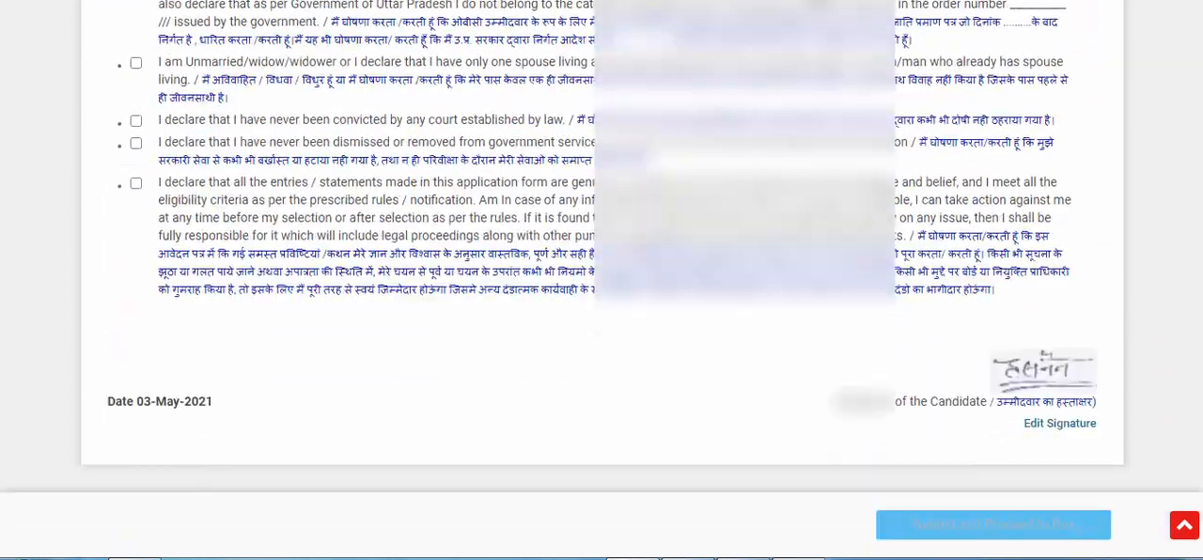
{"action": "scroll", "coordinate": [601, 282], "scroll_direction": "up", "scroll_amount": 20}
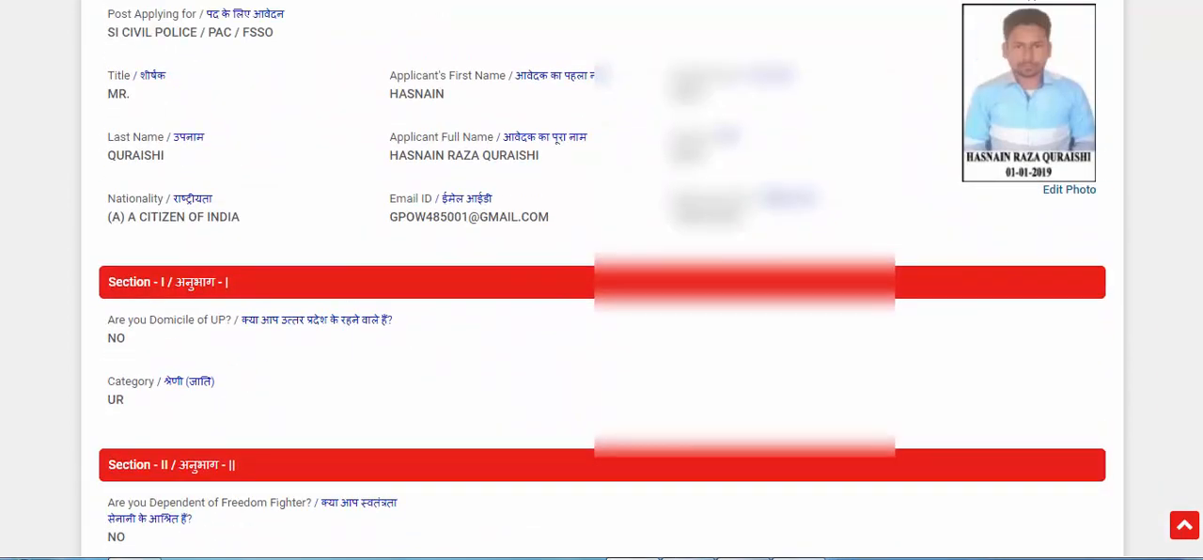
{"action": "scroll", "coordinate": [601, 282], "scroll_direction": "up", "scroll_amount": 5}
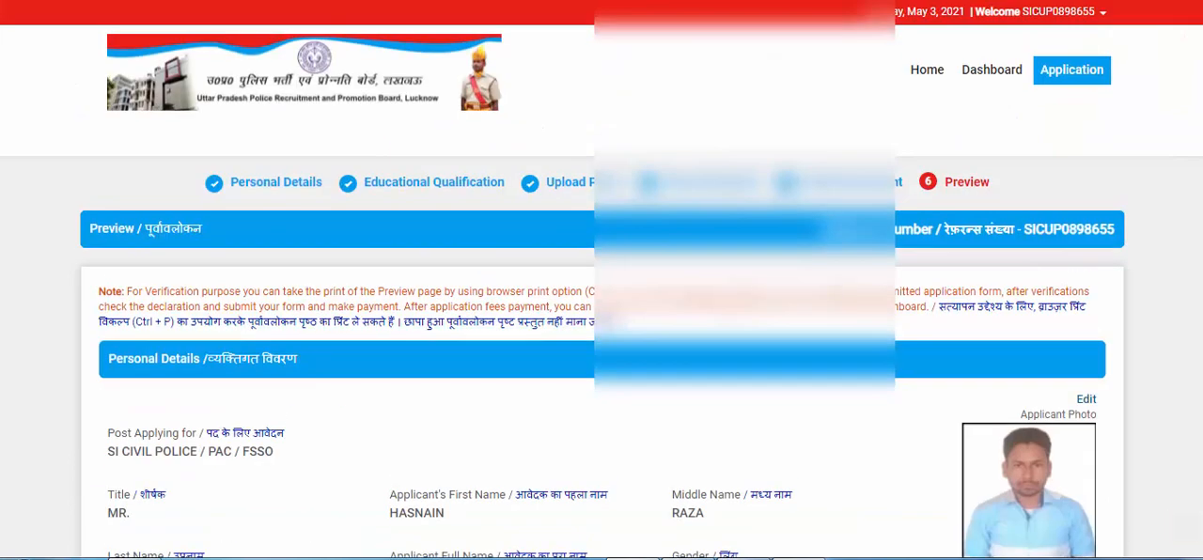
Recheck the application preview for correct personal, category and address details, uploaded documents and the declarations still requiring acceptance.
{"action": "scroll", "coordinate": [602, 282], "scroll_direction": "down", "scroll_amount": 15}
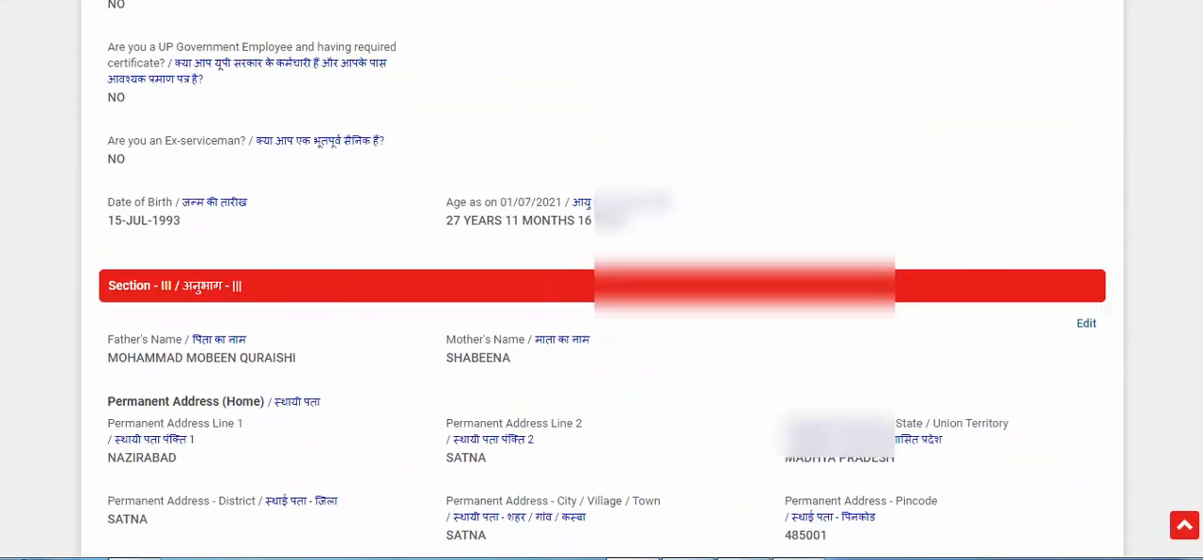
{"action": "scroll", "coordinate": [1198, 415], "scroll_direction": "down", "scroll_amount": 20}
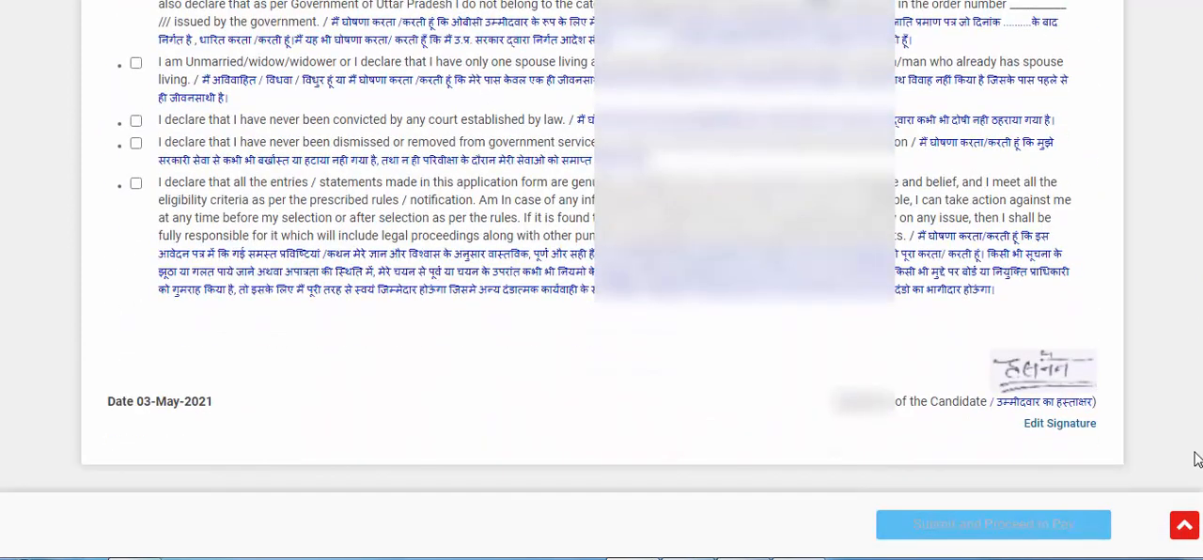
{"action": "left_click_drag", "start_coordinate": [1195, 454], "coordinate": [1180, 104]}
{"action": "scroll", "coordinate": [1180, 107], "scroll_direction": "up", "scroll_amount": 3}
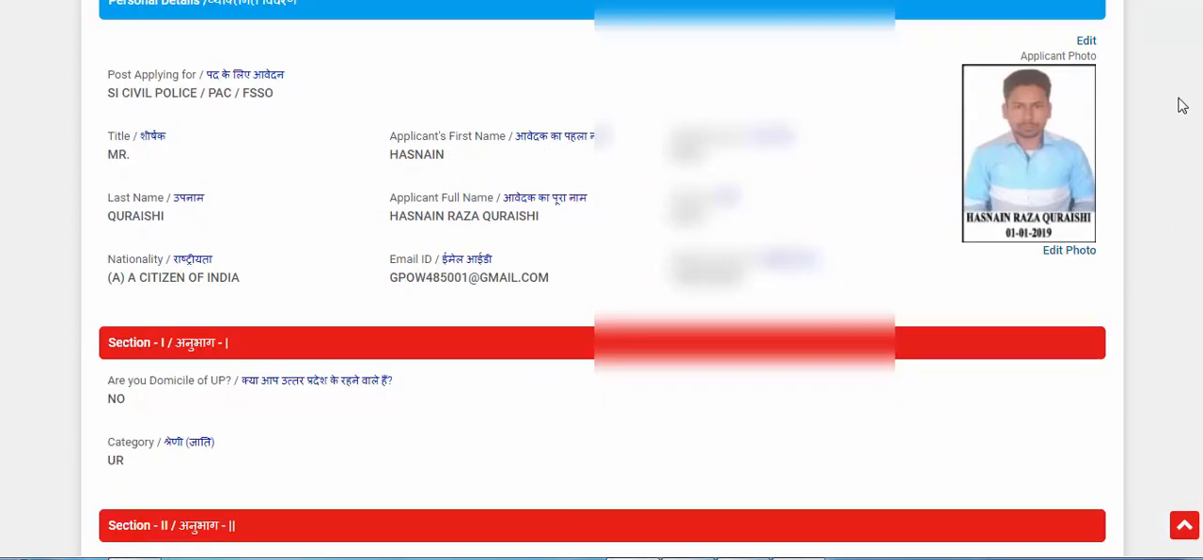
{"action": "scroll", "coordinate": [602, 282], "scroll_direction": "up", "scroll_amount": 4}
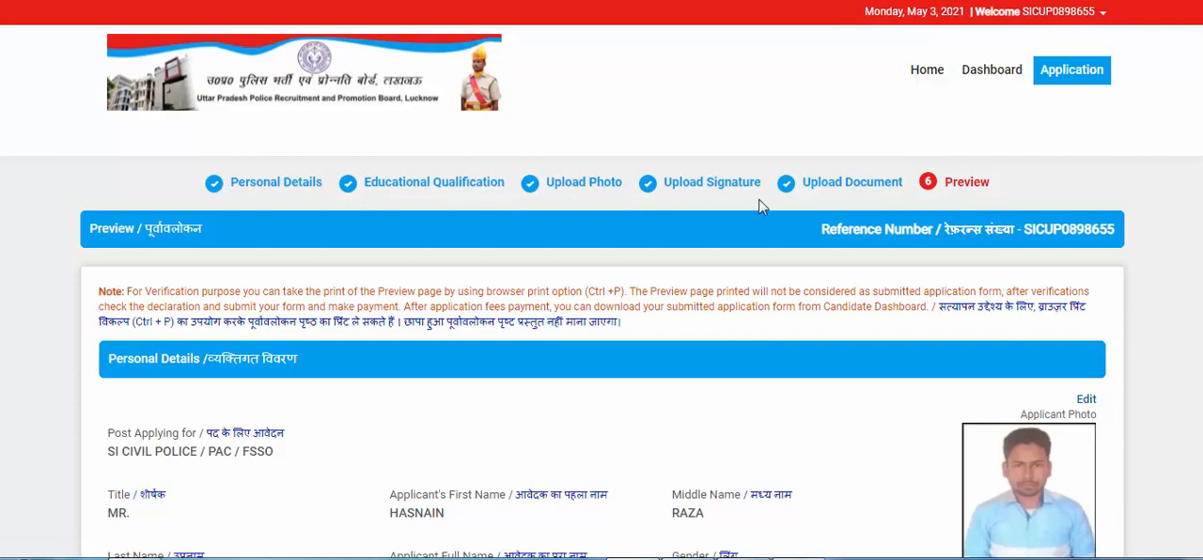
{"action": "scroll", "coordinate": [804, 197], "scroll_direction": "down", "scroll_amount": 3}
{"action": "scroll", "coordinate": [1200, 339], "scroll_direction": "down", "scroll_amount": 15}
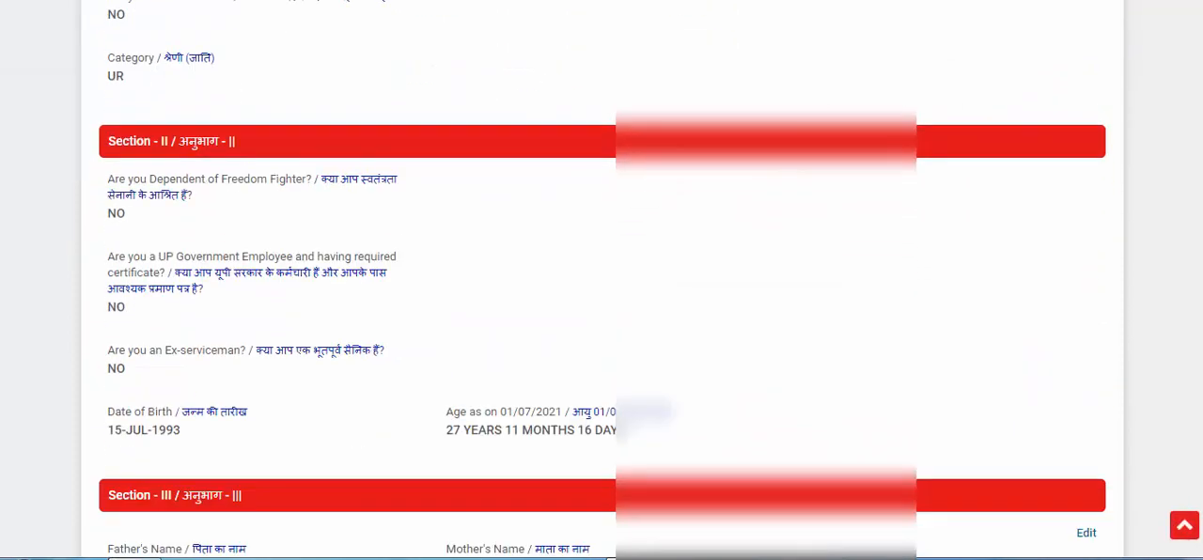
{"action": "scroll", "coordinate": [1201, 338], "scroll_direction": "down", "scroll_amount": 10}
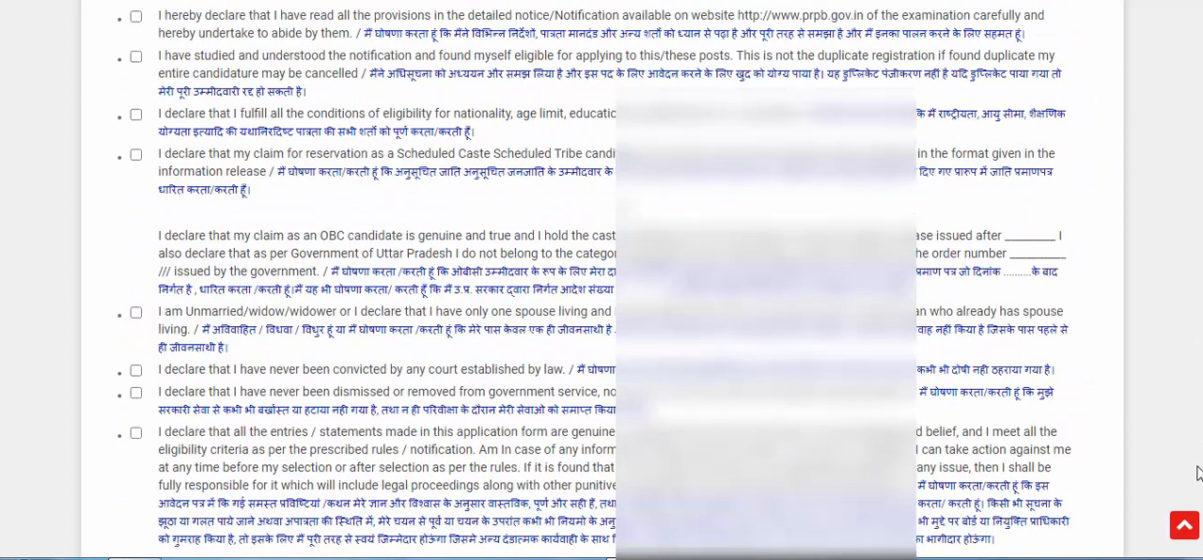
Accept all the declarations in the preview, from having read the notification to all entries being genuine, complete and correct.
{"action": "scroll", "coordinate": [1200, 475], "scroll_direction": "up", "scroll_amount": 5}
{"action": "scroll", "coordinate": [602, 282], "scroll_direction": "down", "scroll_amount": 4}
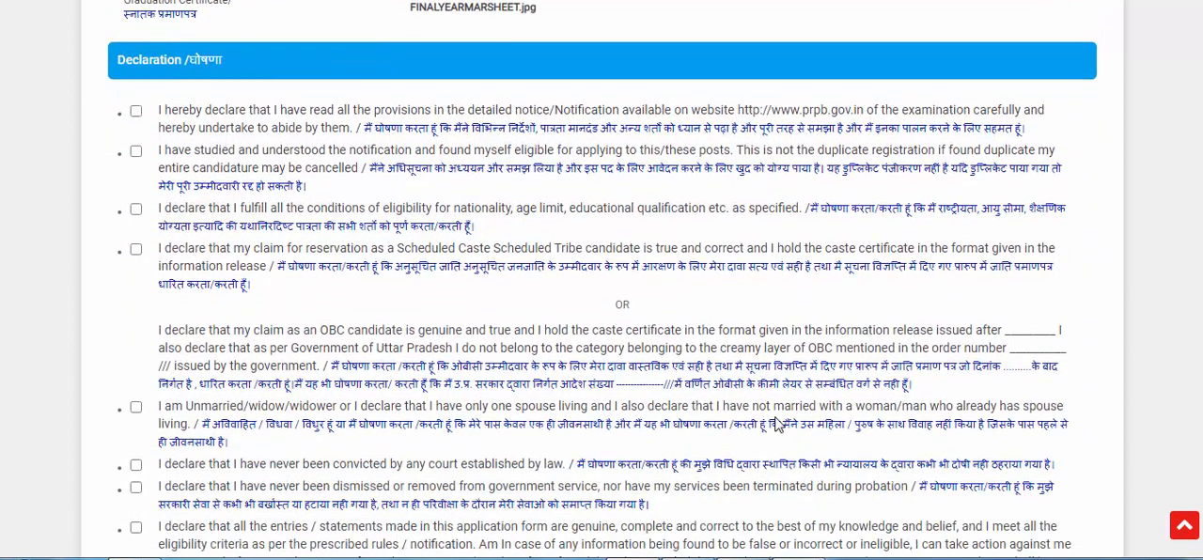
{"action": "left_click", "coordinate": [135, 112]}
{"action": "left_click", "coordinate": [136, 151]}
{"action": "left_click", "coordinate": [135, 210]}
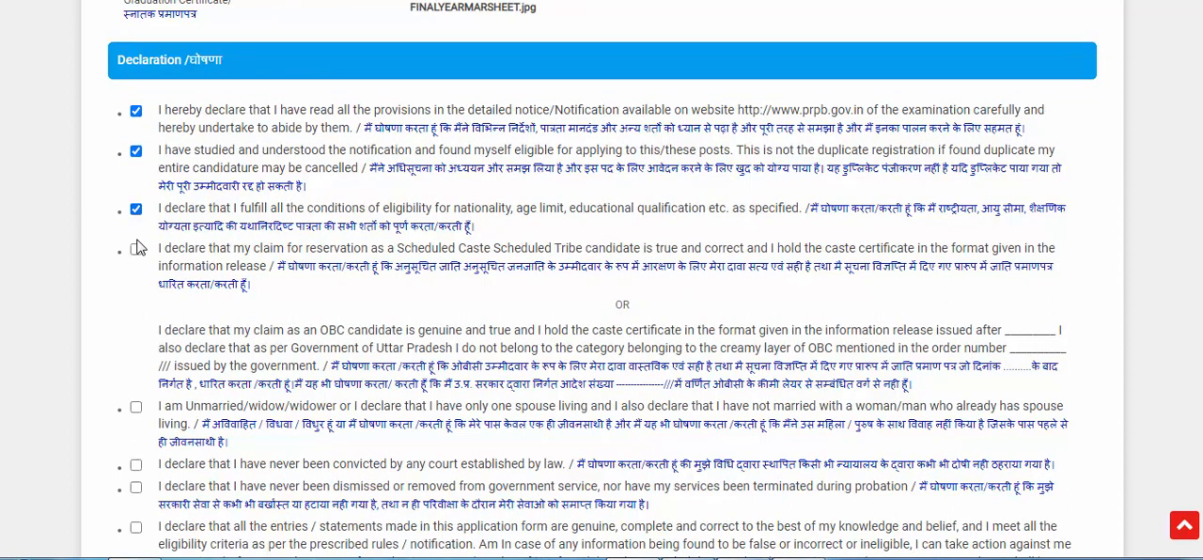
{"action": "left_click", "coordinate": [136, 249]}
{"action": "scroll", "coordinate": [602, 282], "scroll_direction": "down", "scroll_amount": 3}
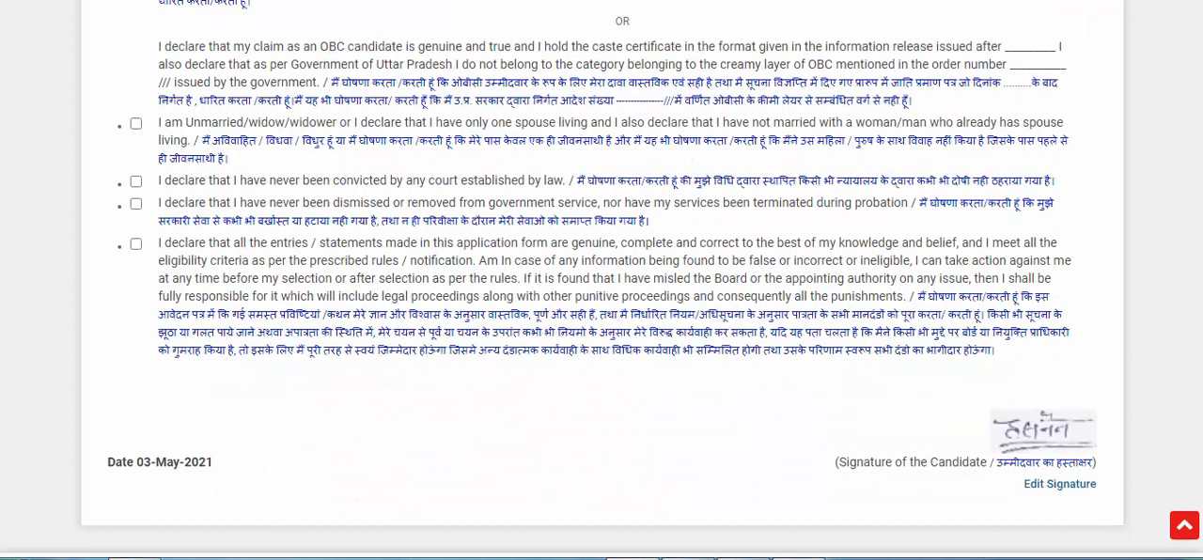
{"action": "left_click", "coordinate": [136, 124]}
{"action": "left_click", "coordinate": [136, 182]}
{"action": "left_click", "coordinate": [136, 203]}
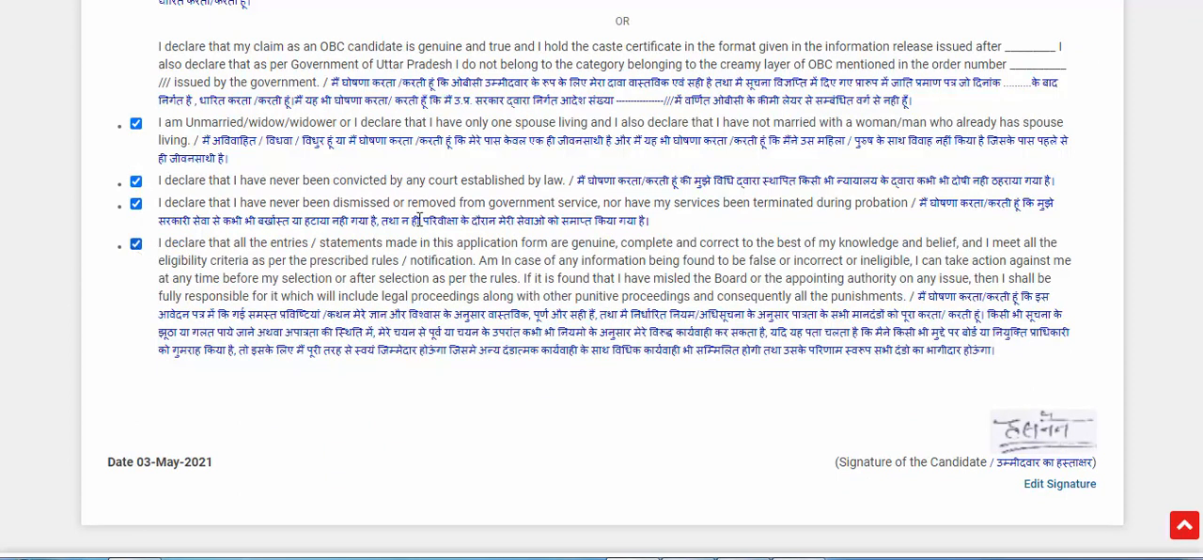
Submit the completed application and proceed to payment.
{"action": "scroll", "coordinate": [602, 282], "scroll_direction": "down", "scroll_amount": 1}
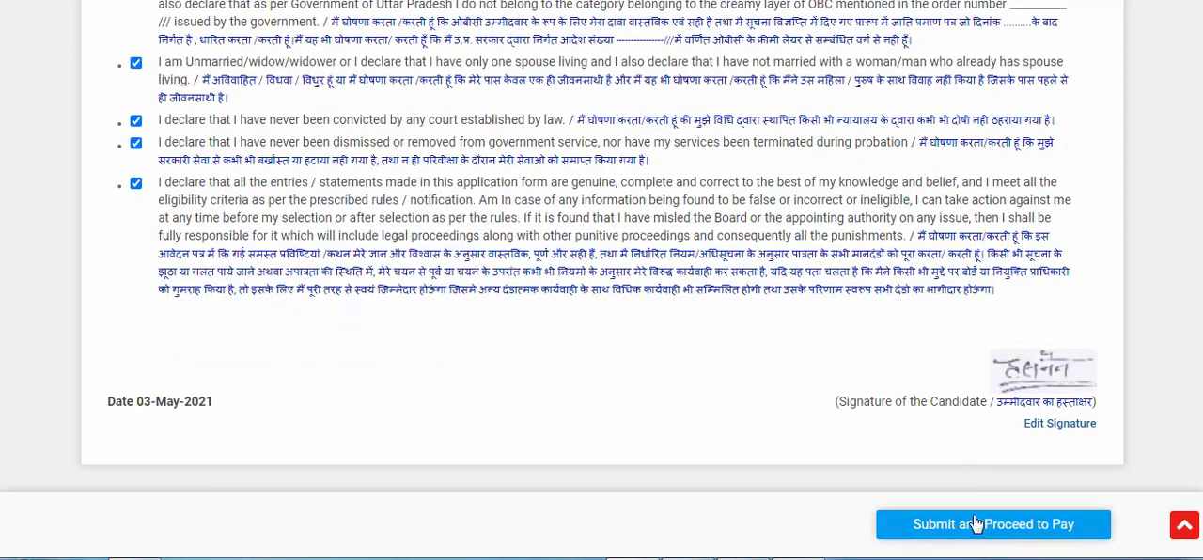
{"action": "left_click", "coordinate": [980, 544]}
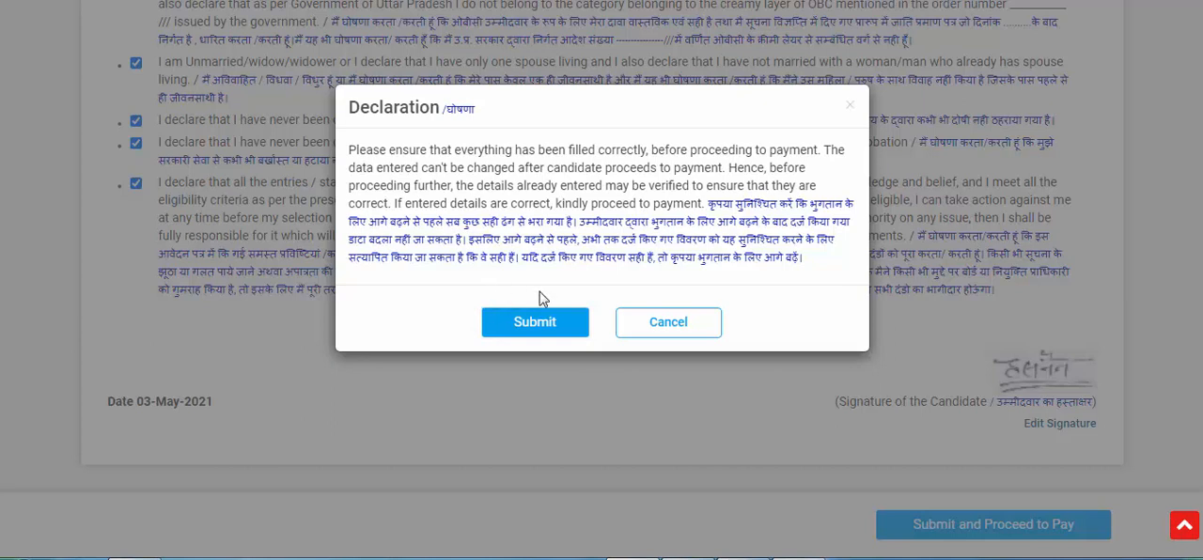
Submit the final declaration, then proceed to the online fee payment and confirm continuing.
{"action": "left_click", "coordinate": [535, 322]}
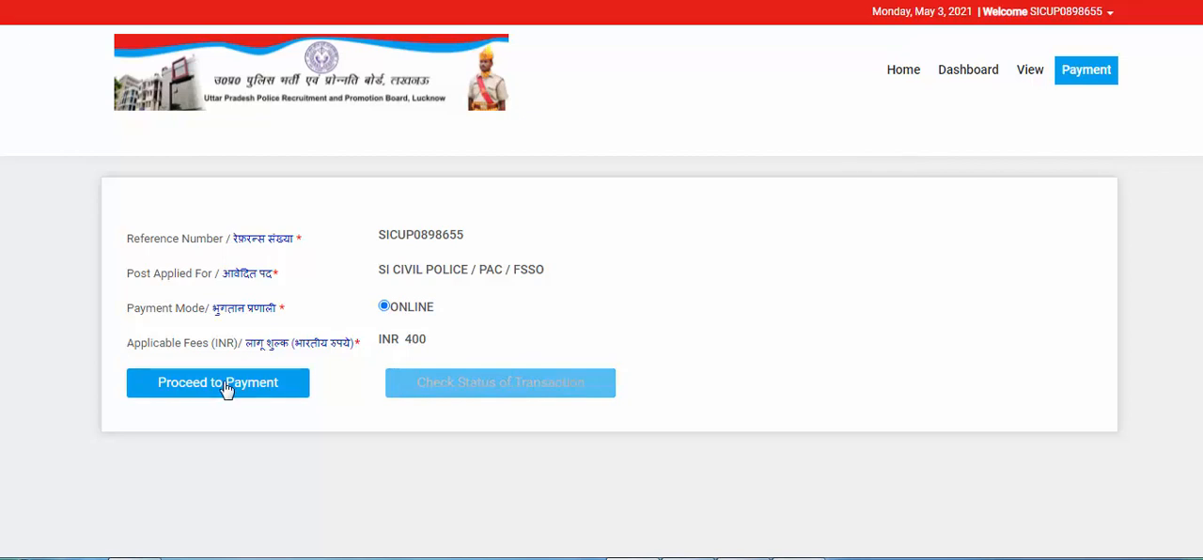
{"action": "left_click", "coordinate": [194, 384]}
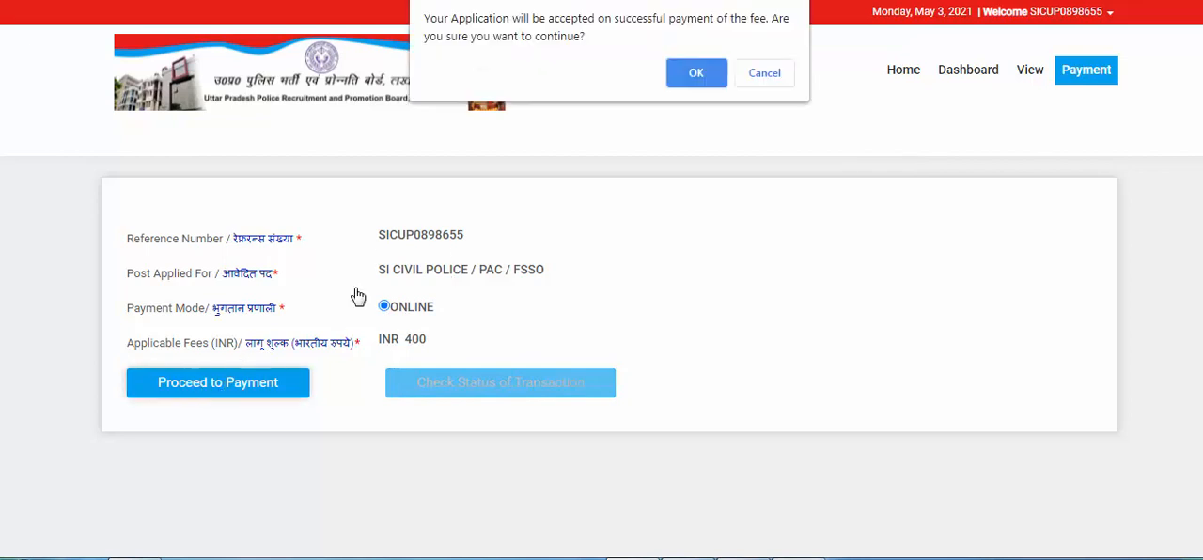
{"action": "left_click", "coordinate": [703, 79]}
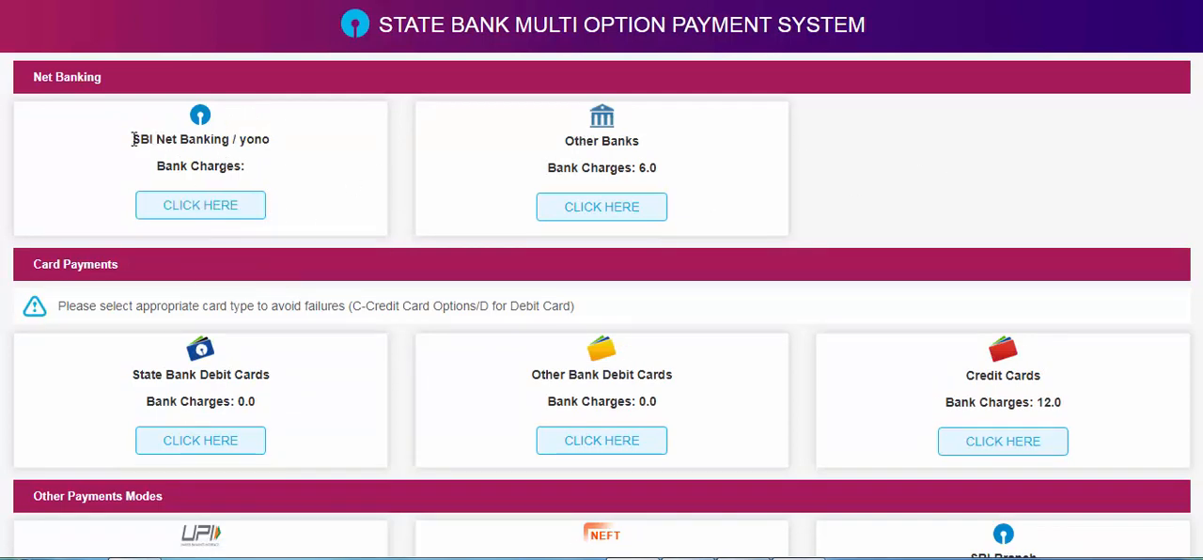
Compare the bank charges for SBI and other-bank net banking, State Bank and other-bank debit cards, and credit cards.
{"action": "left_click_drag", "start_coordinate": [134, 139], "coordinate": [247, 158]}
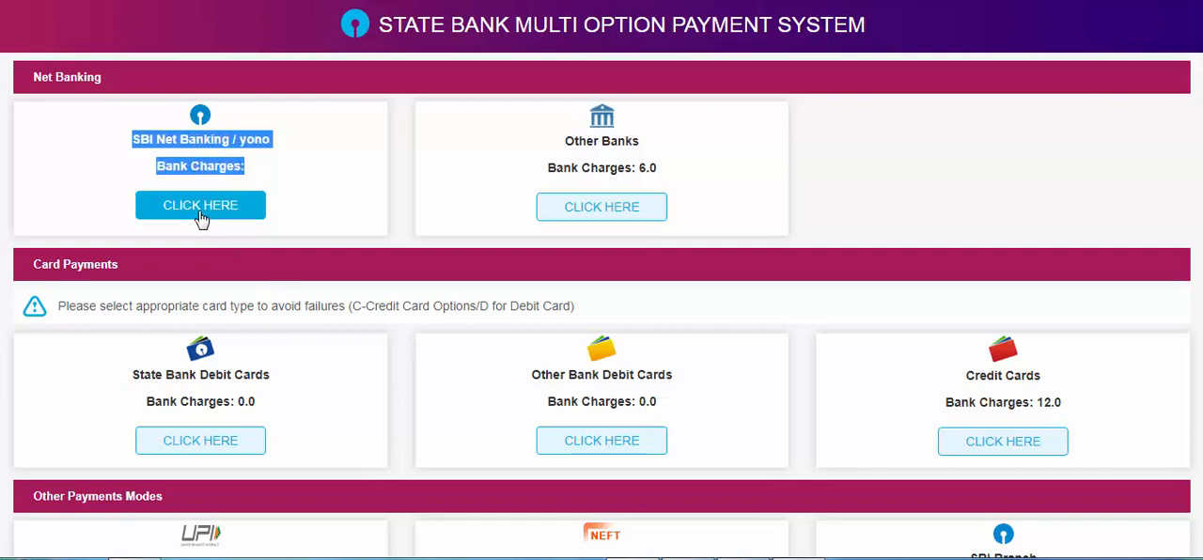
{"action": "left_click_drag", "start_coordinate": [565, 140], "coordinate": [654, 166]}
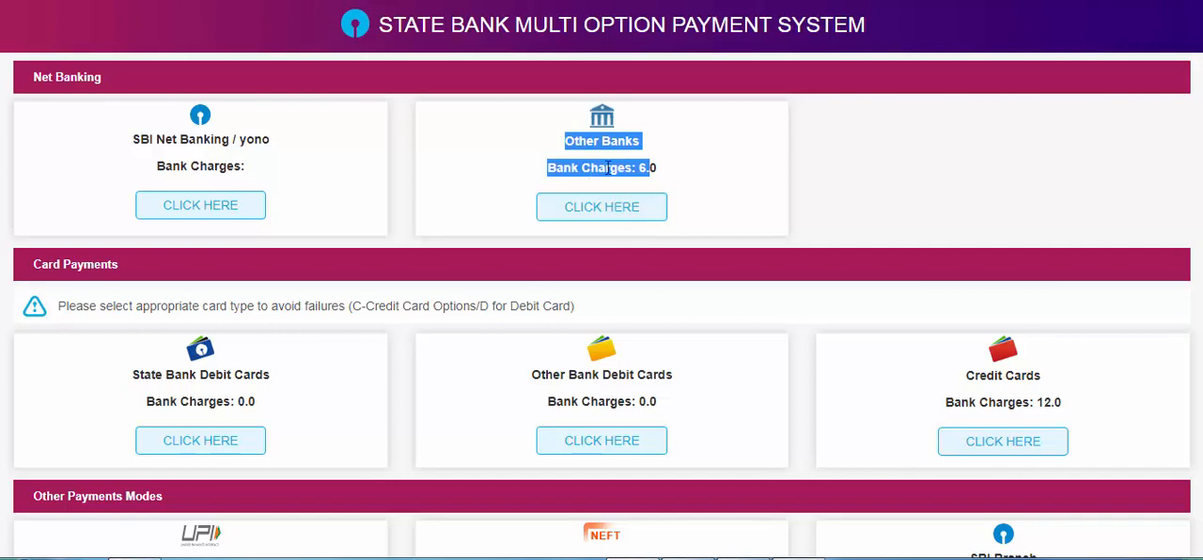
{"action": "left_click", "coordinate": [636, 167]}
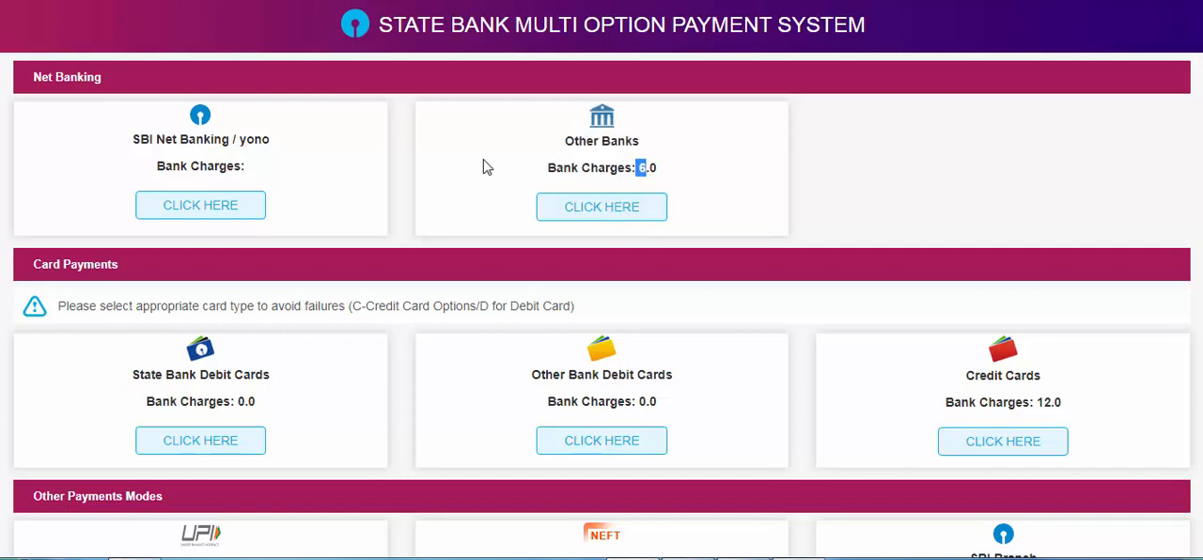
{"action": "left_click", "coordinate": [644, 167]}
{"action": "left_click_drag", "start_coordinate": [646, 168], "coordinate": [634, 167]}
{"action": "left_click", "coordinate": [162, 375]}
{"action": "left_click_drag", "start_coordinate": [162, 375], "coordinate": [290, 387]}
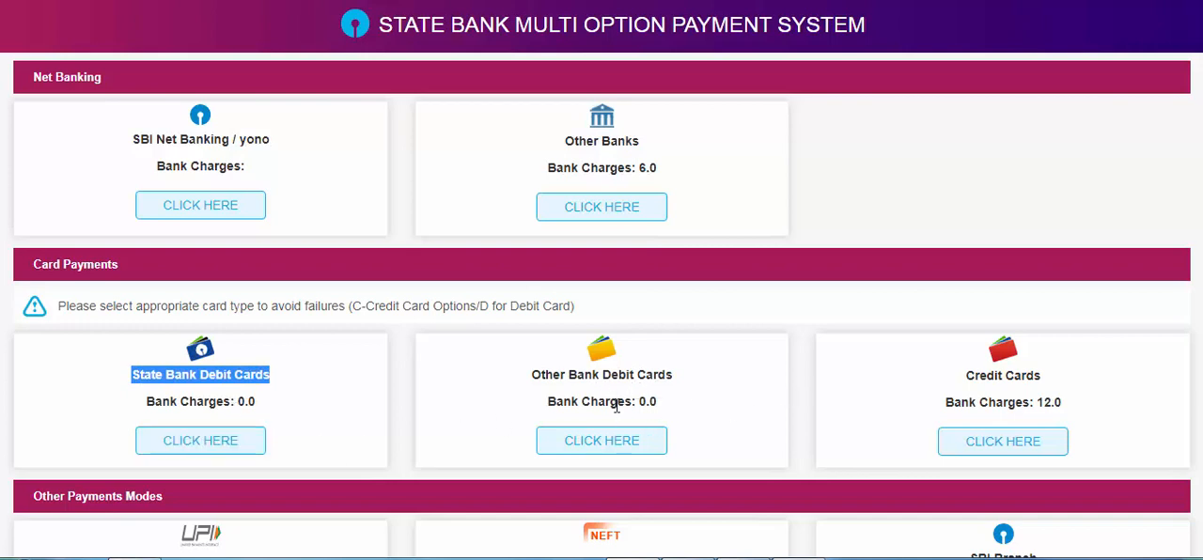
{"action": "left_click_drag", "start_coordinate": [611, 402], "coordinate": [656, 400]}
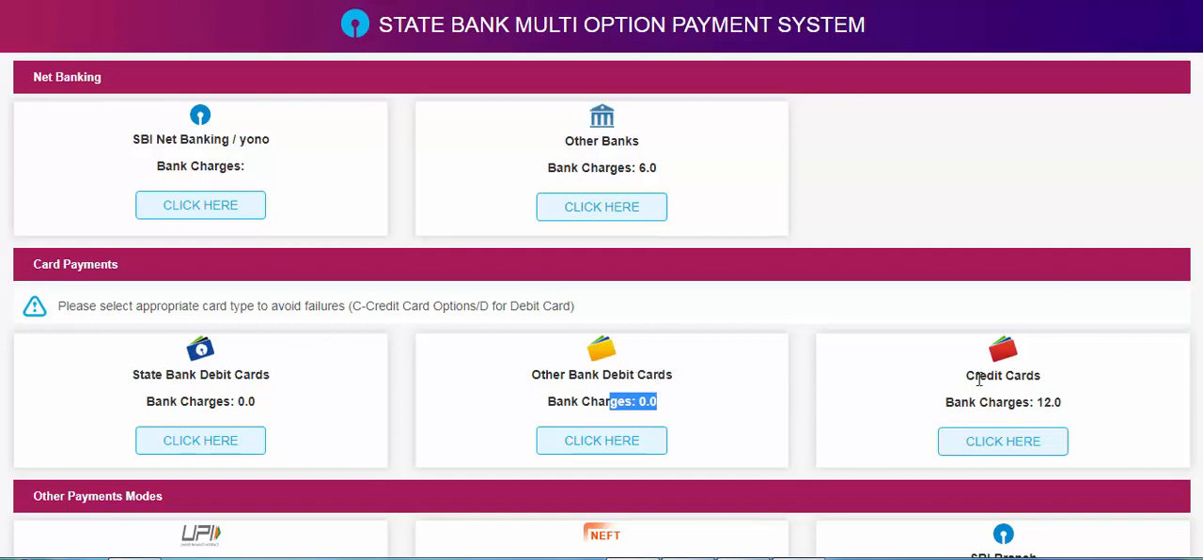
{"action": "left_click_drag", "start_coordinate": [981, 376], "coordinate": [1052, 405]}
{"action": "left_click", "coordinate": [1041, 402]}
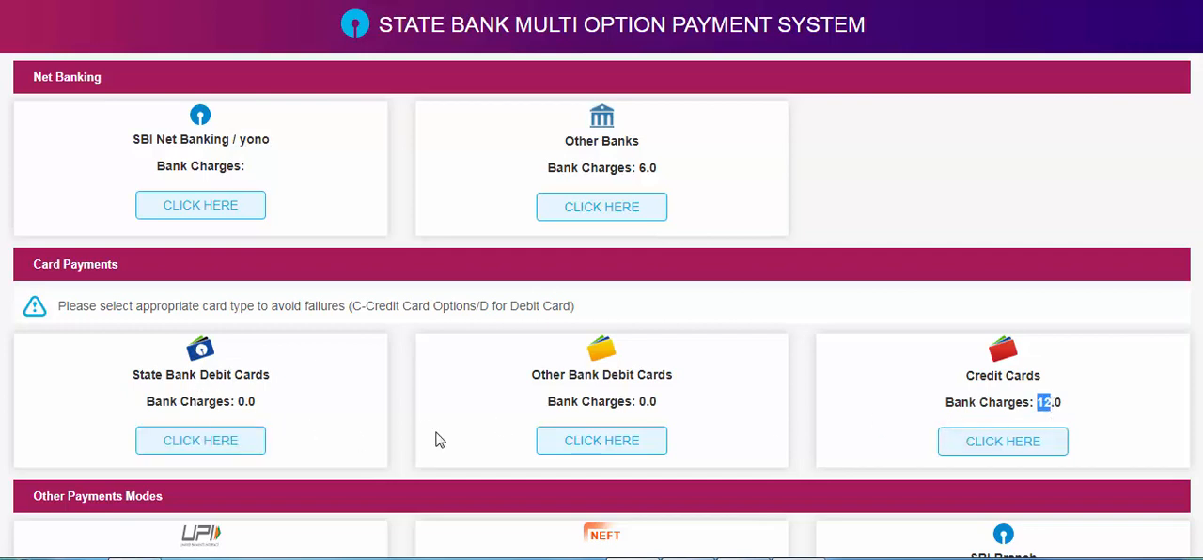
Choose Other Bank Debit Cards as the payment method and confirm the payment details on both pages.
{"action": "left_click", "coordinate": [575, 446]}
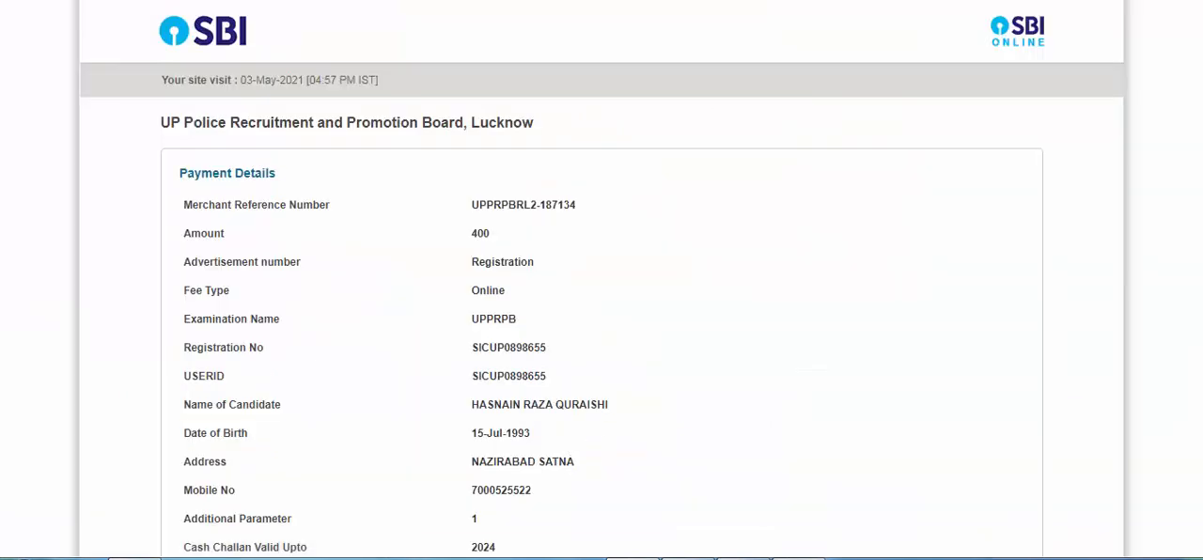
{"action": "scroll", "coordinate": [601, 282], "scroll_direction": "down", "scroll_amount": 3}
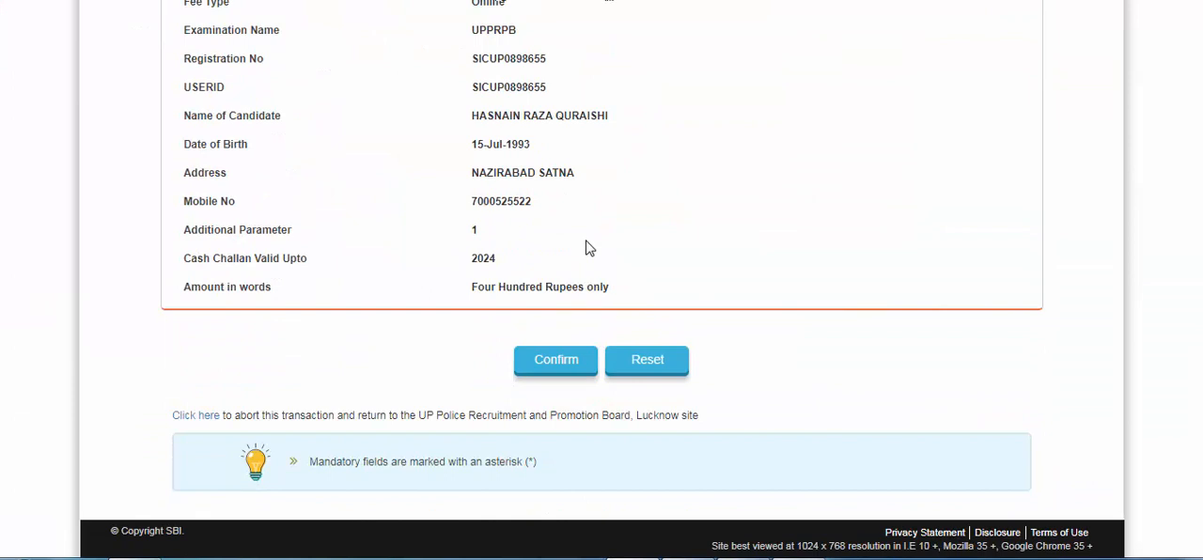
{"action": "left_click", "coordinate": [570, 361]}
{"action": "scroll", "coordinate": [490, 279], "scroll_direction": "down", "scroll_amount": 3}
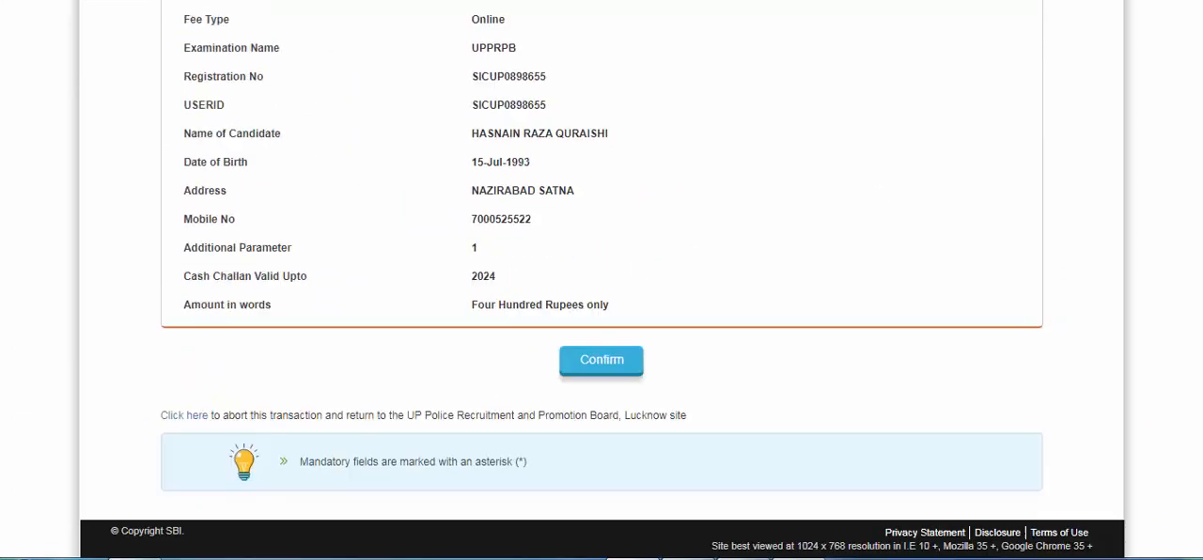
{"action": "left_click", "coordinate": [589, 352]}
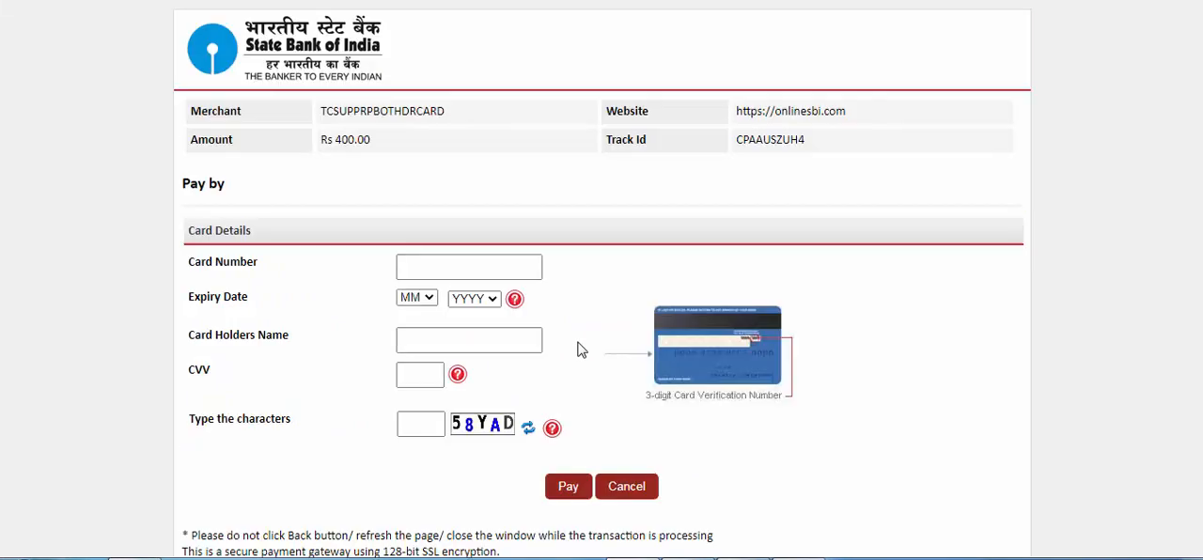
Try to enter a debit card number in the card details, clearing the first entry and re-entering it.
{"action": "left_click", "coordinate": [441, 265]}
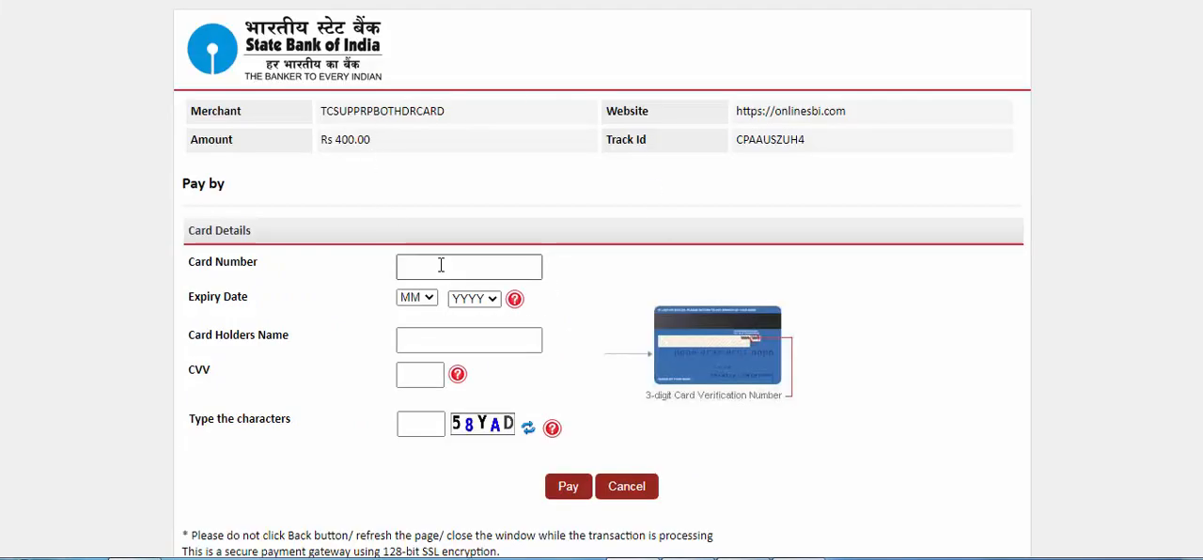
{"action": "left_click", "coordinate": [577, 271]}
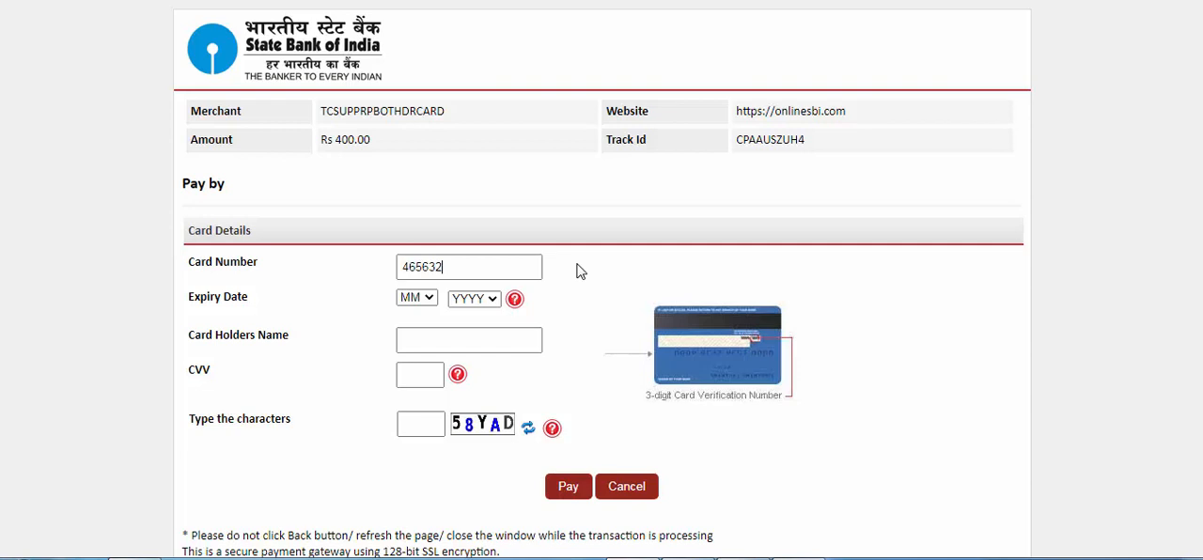
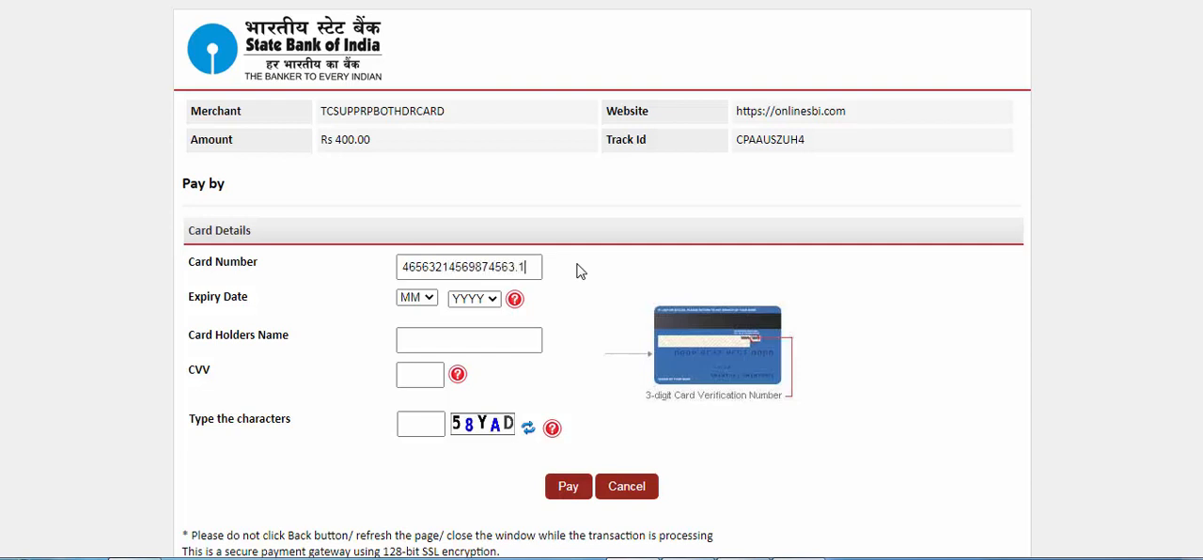
{"action": "key", "text": "BackSpace"}
{"action": "key", "text": "BackSpace"}
{"action": "key", "text": "BackSpace"}
{"action": "key", "text": "BackSpace"}
{"action": "key", "text": "BackSpace"}
{"action": "key", "text": "BackSpace"}
{"action": "key", "text": "BackSpace"}
{"action": "key", "text": "BackSpace"}
{"action": "key", "text": "BackSpace"}
{"action": "key", "text": "BackSpace"}
{"action": "key", "text": "BackSpace"}
{"action": "key", "text": "BackSpace"}
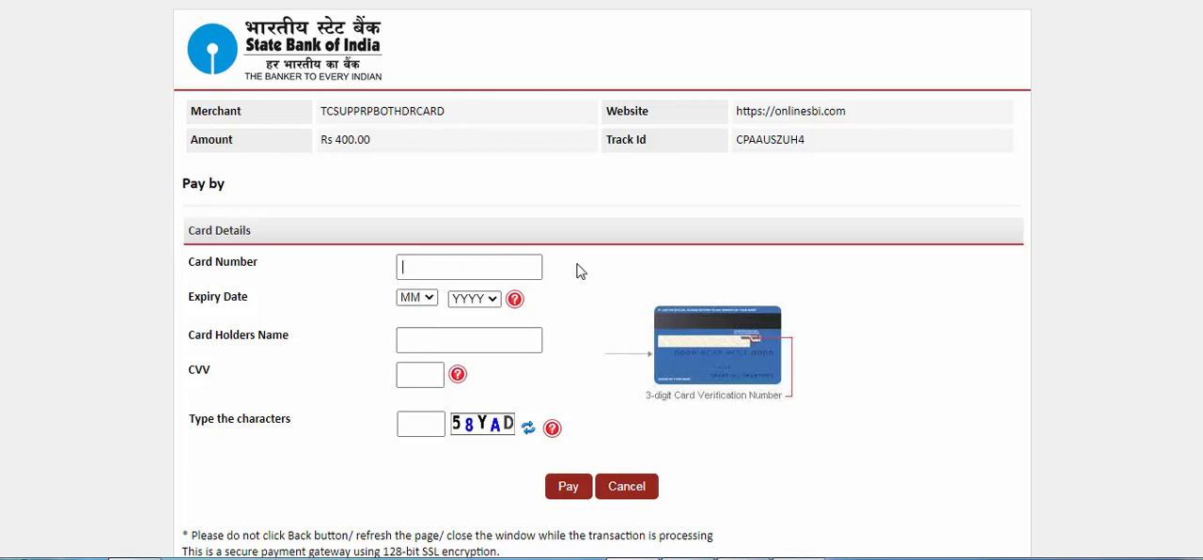
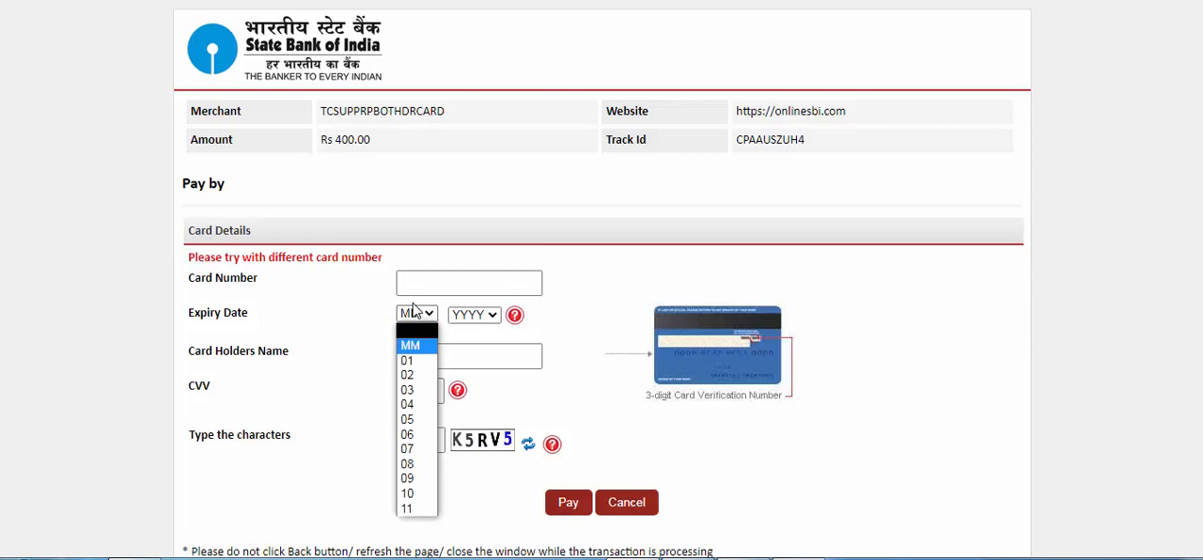
Set the card's expiry date to month 10 and year 2023, and enter the cardholder's name.
{"action": "left_click", "coordinate": [412, 493]}
{"action": "left_click", "coordinate": [482, 319]}
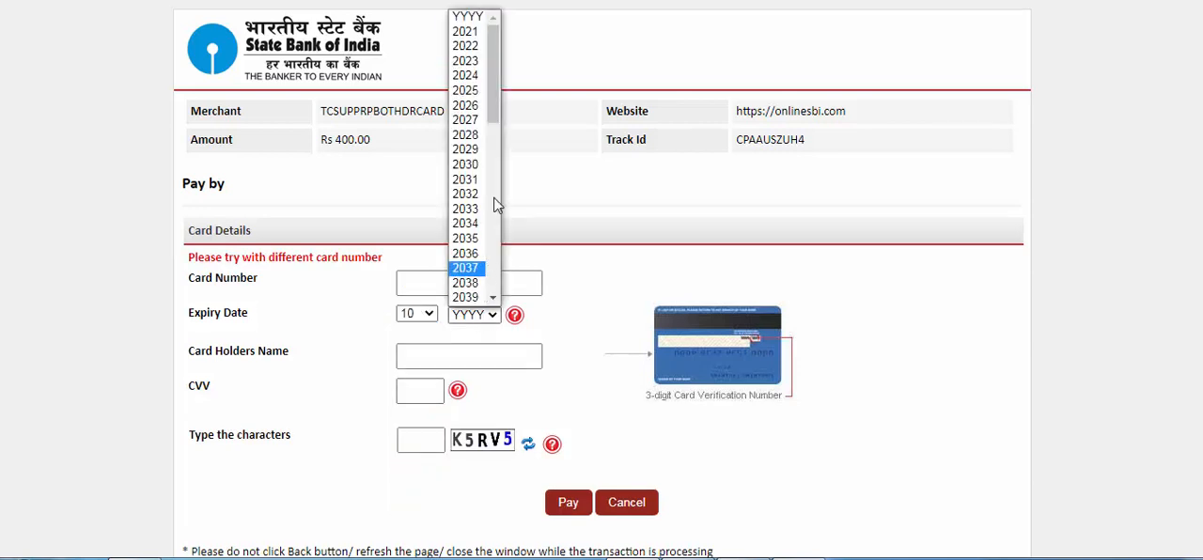
{"action": "left_click", "coordinate": [470, 62]}
{"action": "left_click", "coordinate": [431, 357]}
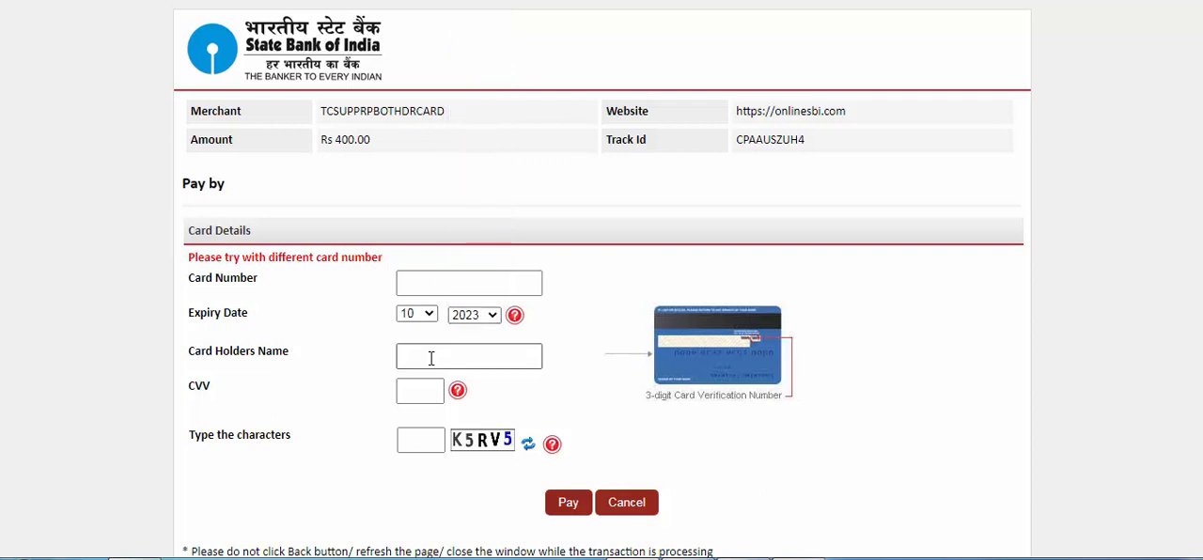
{"action": "key", "text": "Tab"}
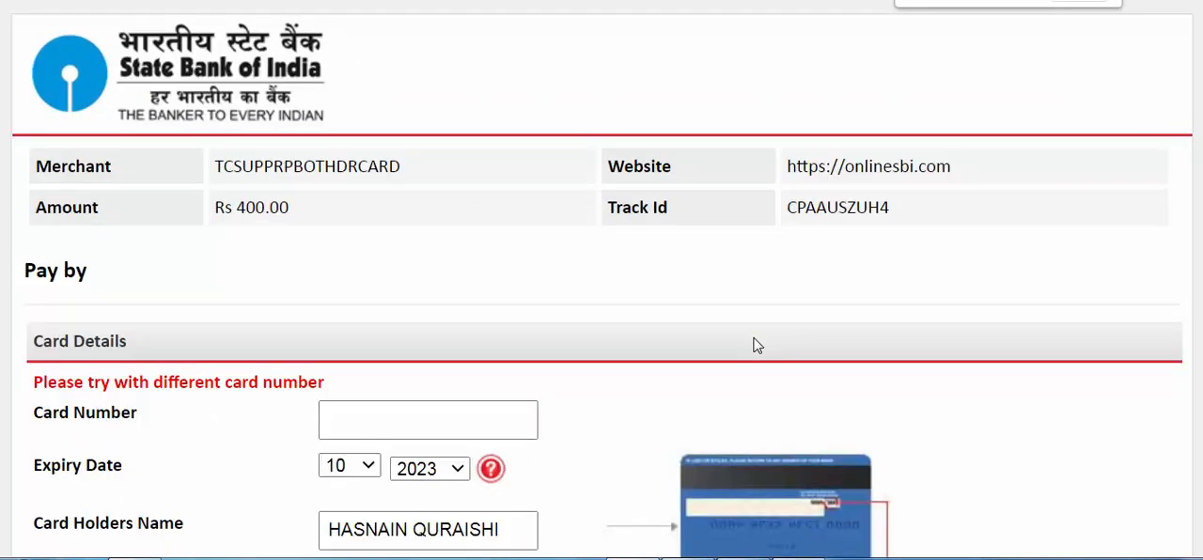
Enter the card's three-digit CVV and the captcha characters shown in the image.
{"action": "key", "text": "ctrl+plus"}
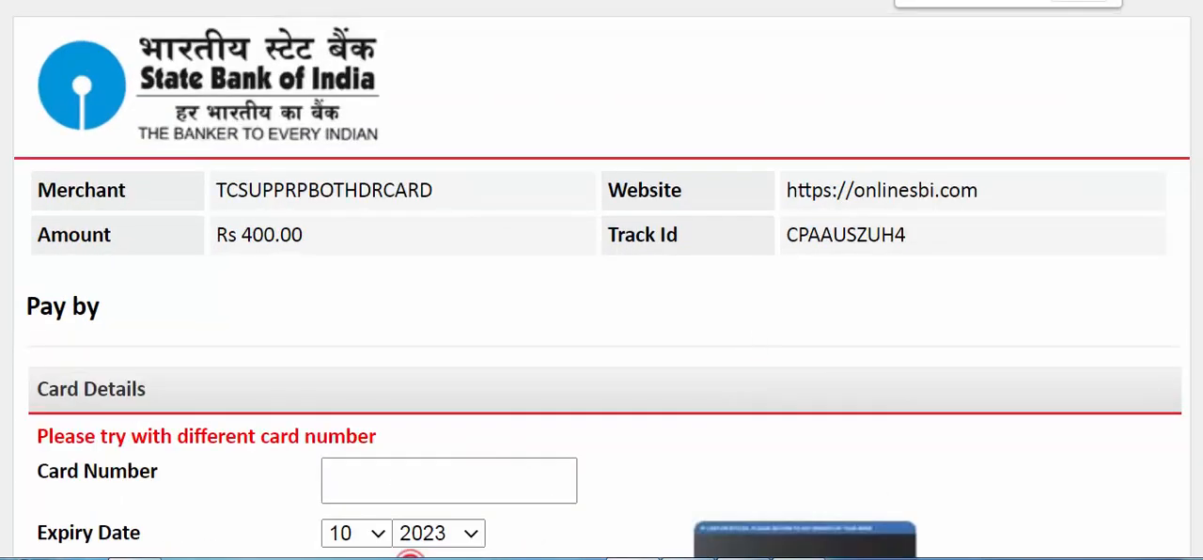
{"action": "scroll", "coordinate": [601, 280], "scroll_direction": "down", "scroll_amount": 3}
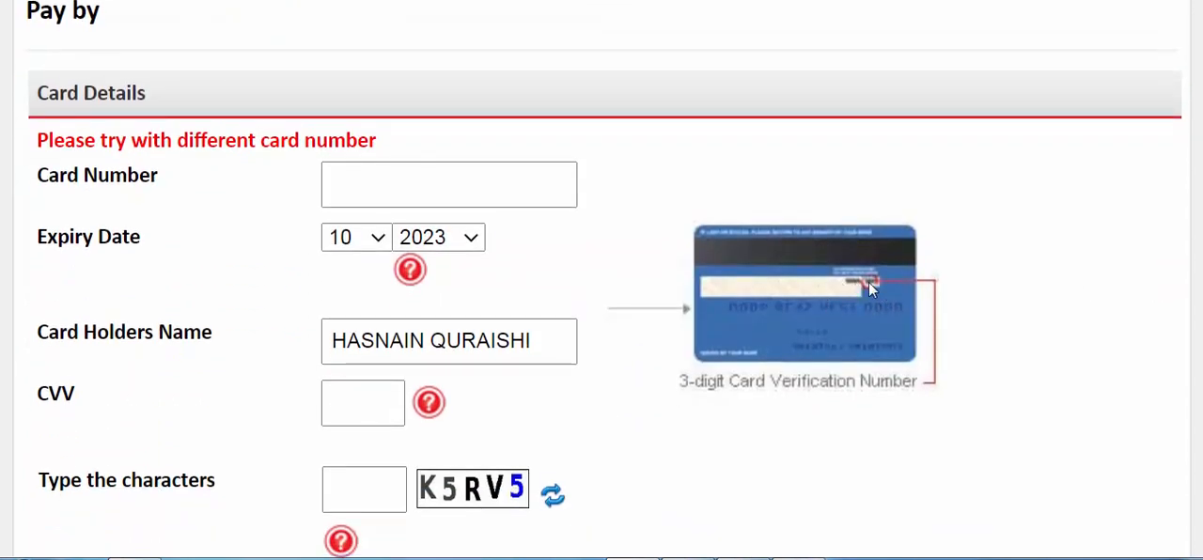
{"action": "left_click", "coordinate": [359, 406]}
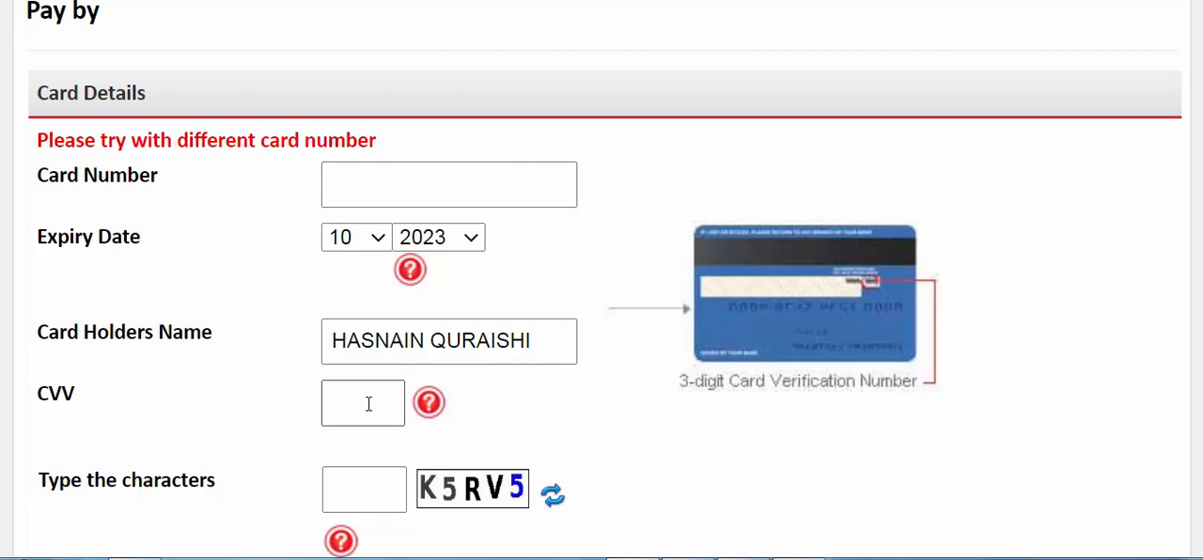
{"action": "type", "text": "123"}
{"action": "left_click", "coordinate": [370, 494]}
{"action": "type", "text": "K"}
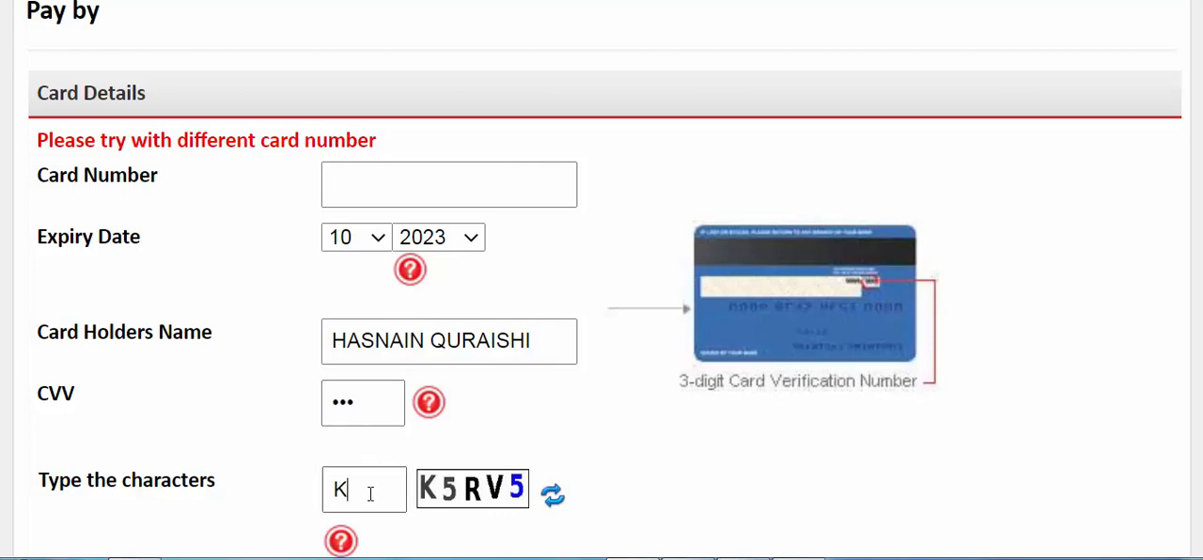
{"action": "type", "text": "5RV5"}
{"action": "scroll", "coordinate": [1066, 314], "scroll_direction": "down", "scroll_amount": 3}
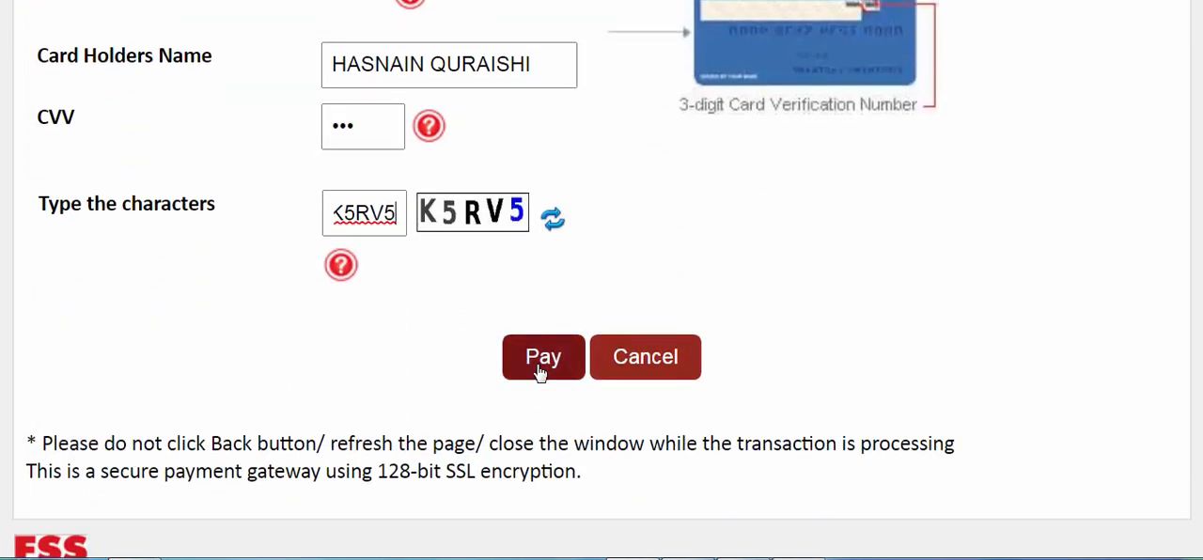
Restore the payment page to its normal size and activate the empty card number field.
{"action": "key", "text": "ctrl+minus"}
{"action": "key", "text": "ctrl+minus"}
{"action": "key", "text": "ctrl+minus"}
{"action": "key", "text": "ctrl+minus"}
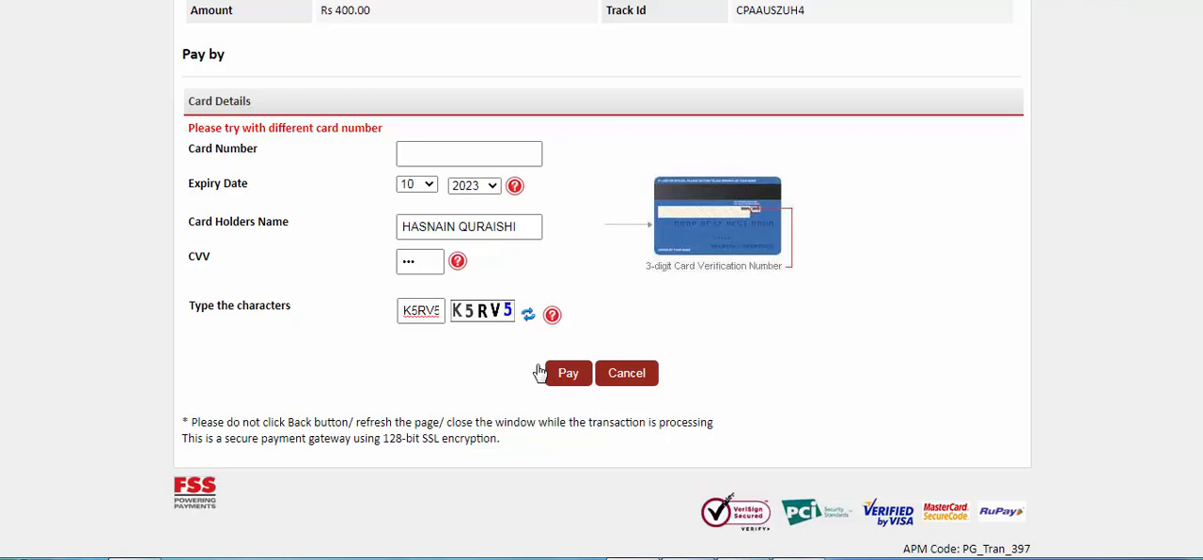
{"action": "left_click", "coordinate": [438, 156]}
{"action": "scroll", "coordinate": [602, 280], "scroll_direction": "up", "scroll_amount": 1}
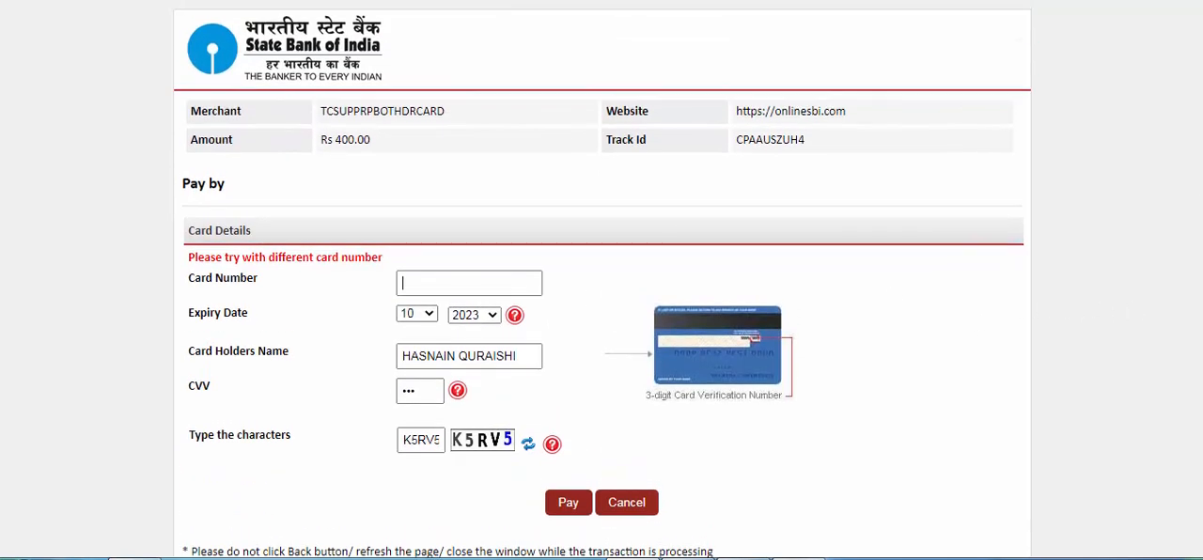